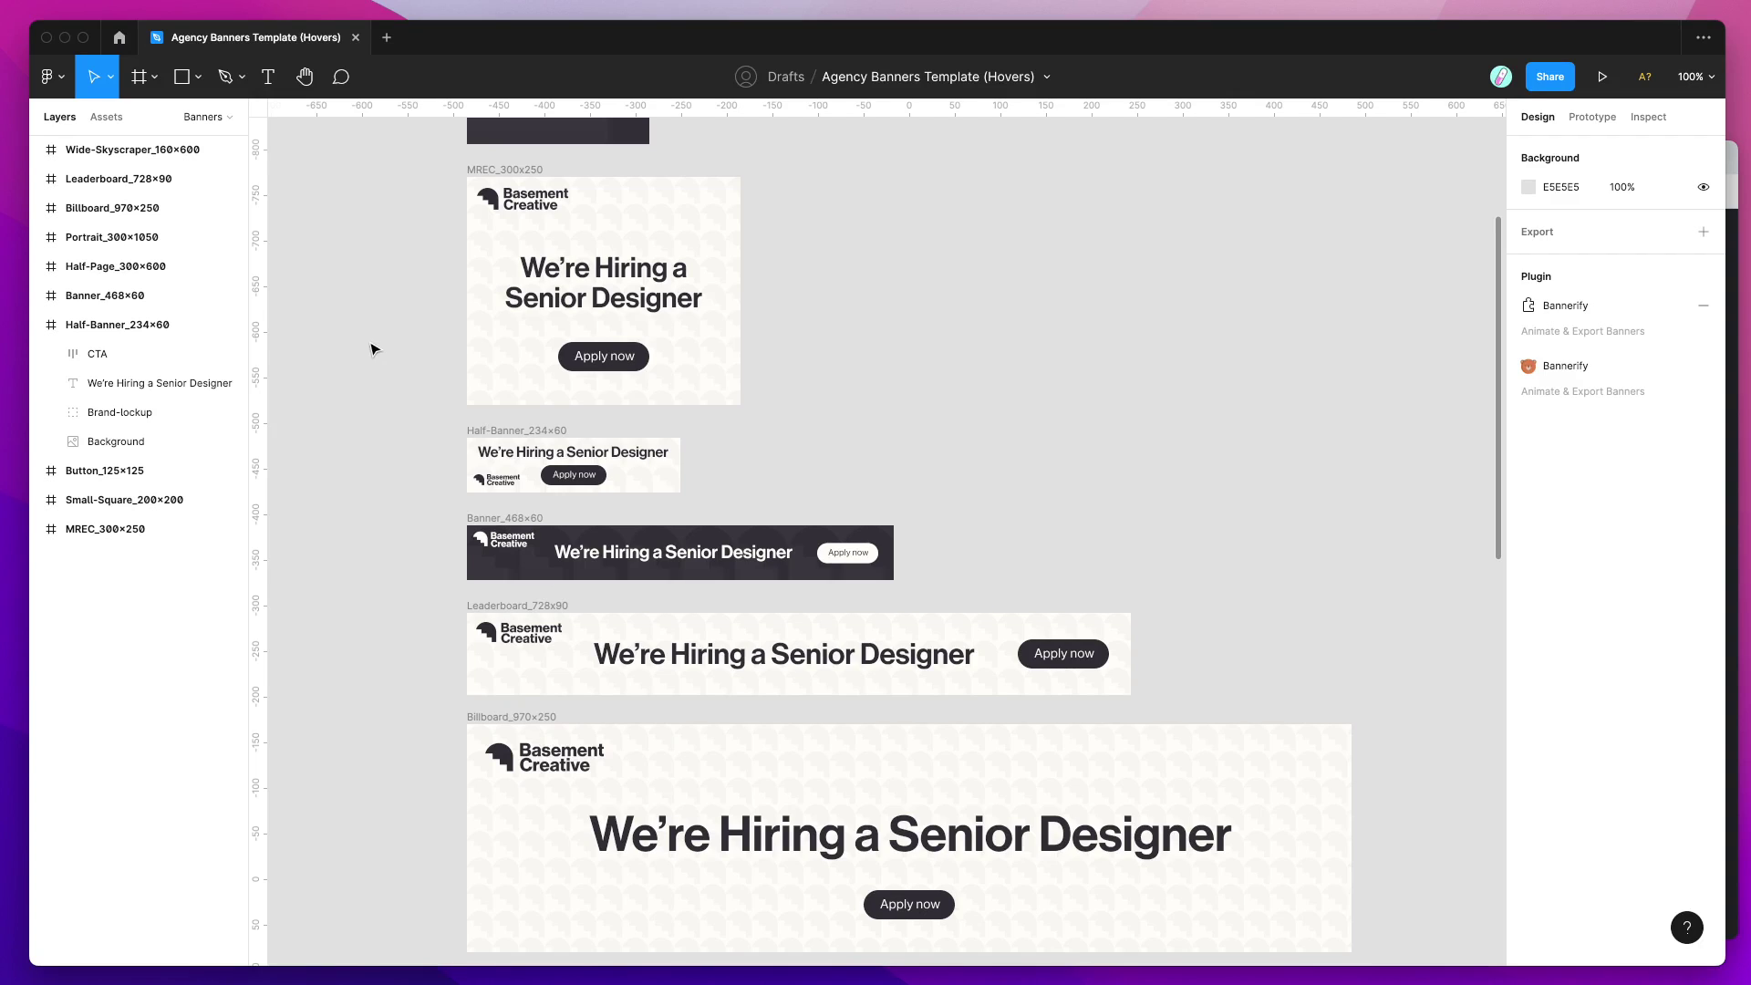
Search Community plugins for 'bannerify' and confirm Bannerify Banner Studio shows Installed.
{"action": "left_click", "coordinate": [120, 39]}
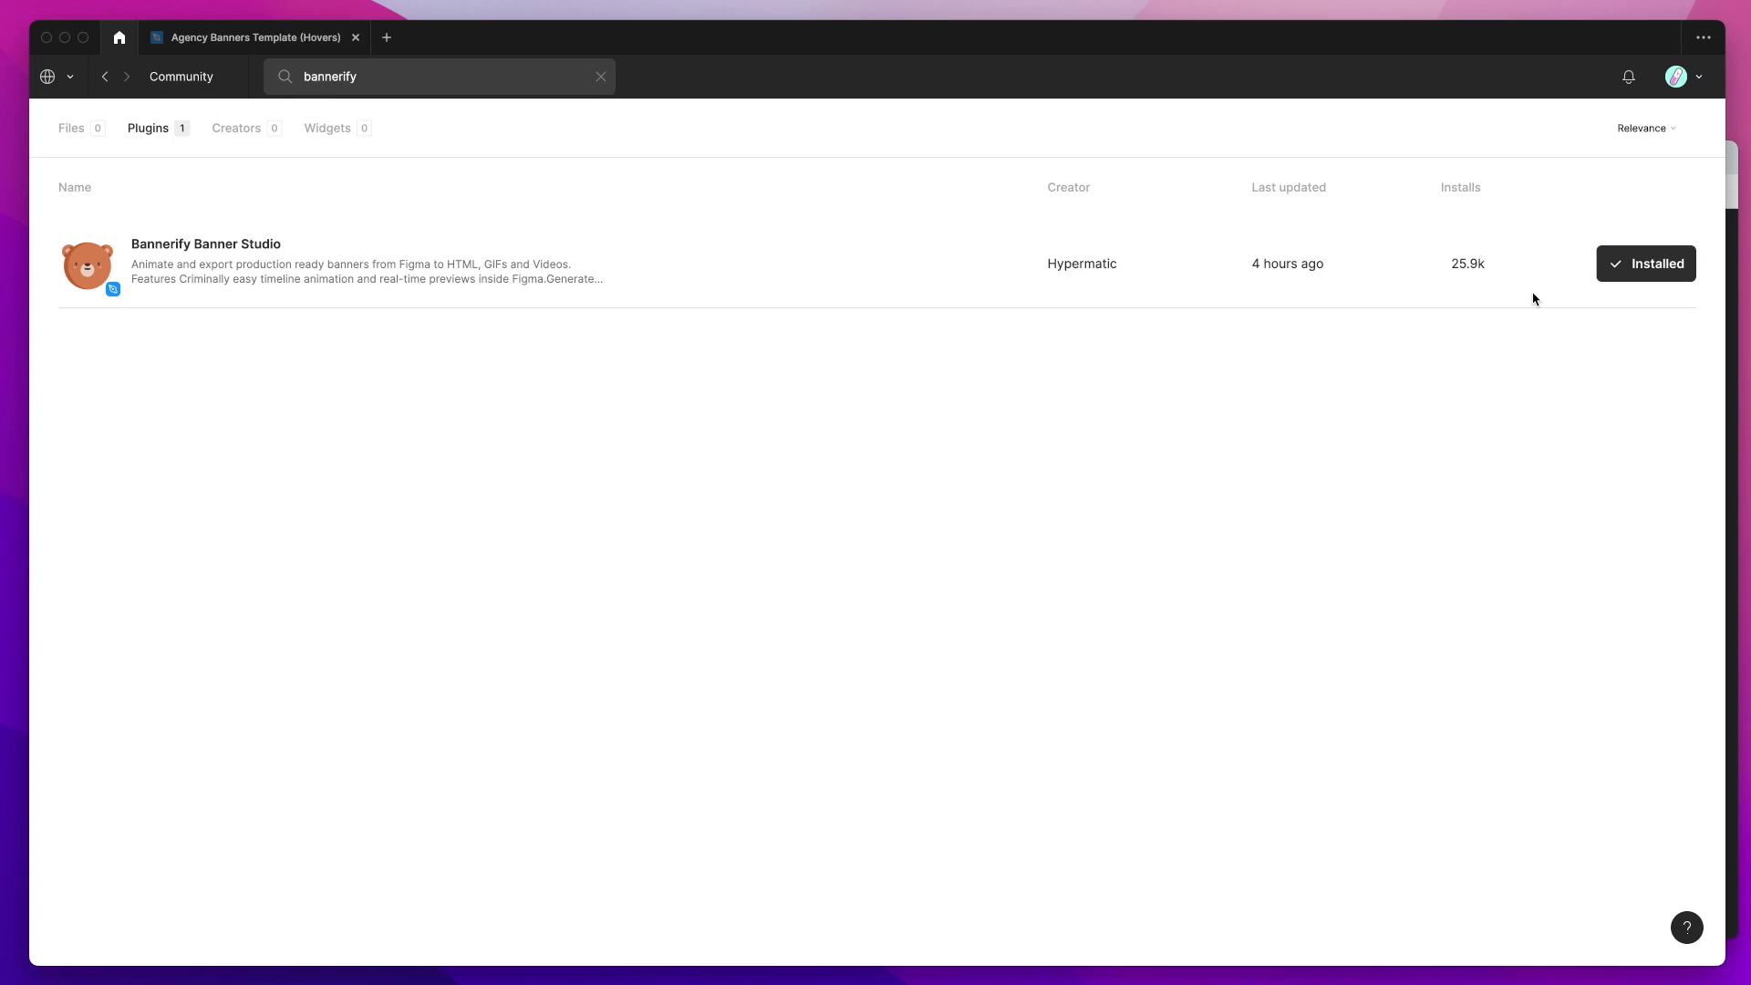
Return to the Agency Banners Template (Hovers) file and inspect the MREC_300x250 frame's layers.
{"action": "left_click", "coordinate": [264, 44]}
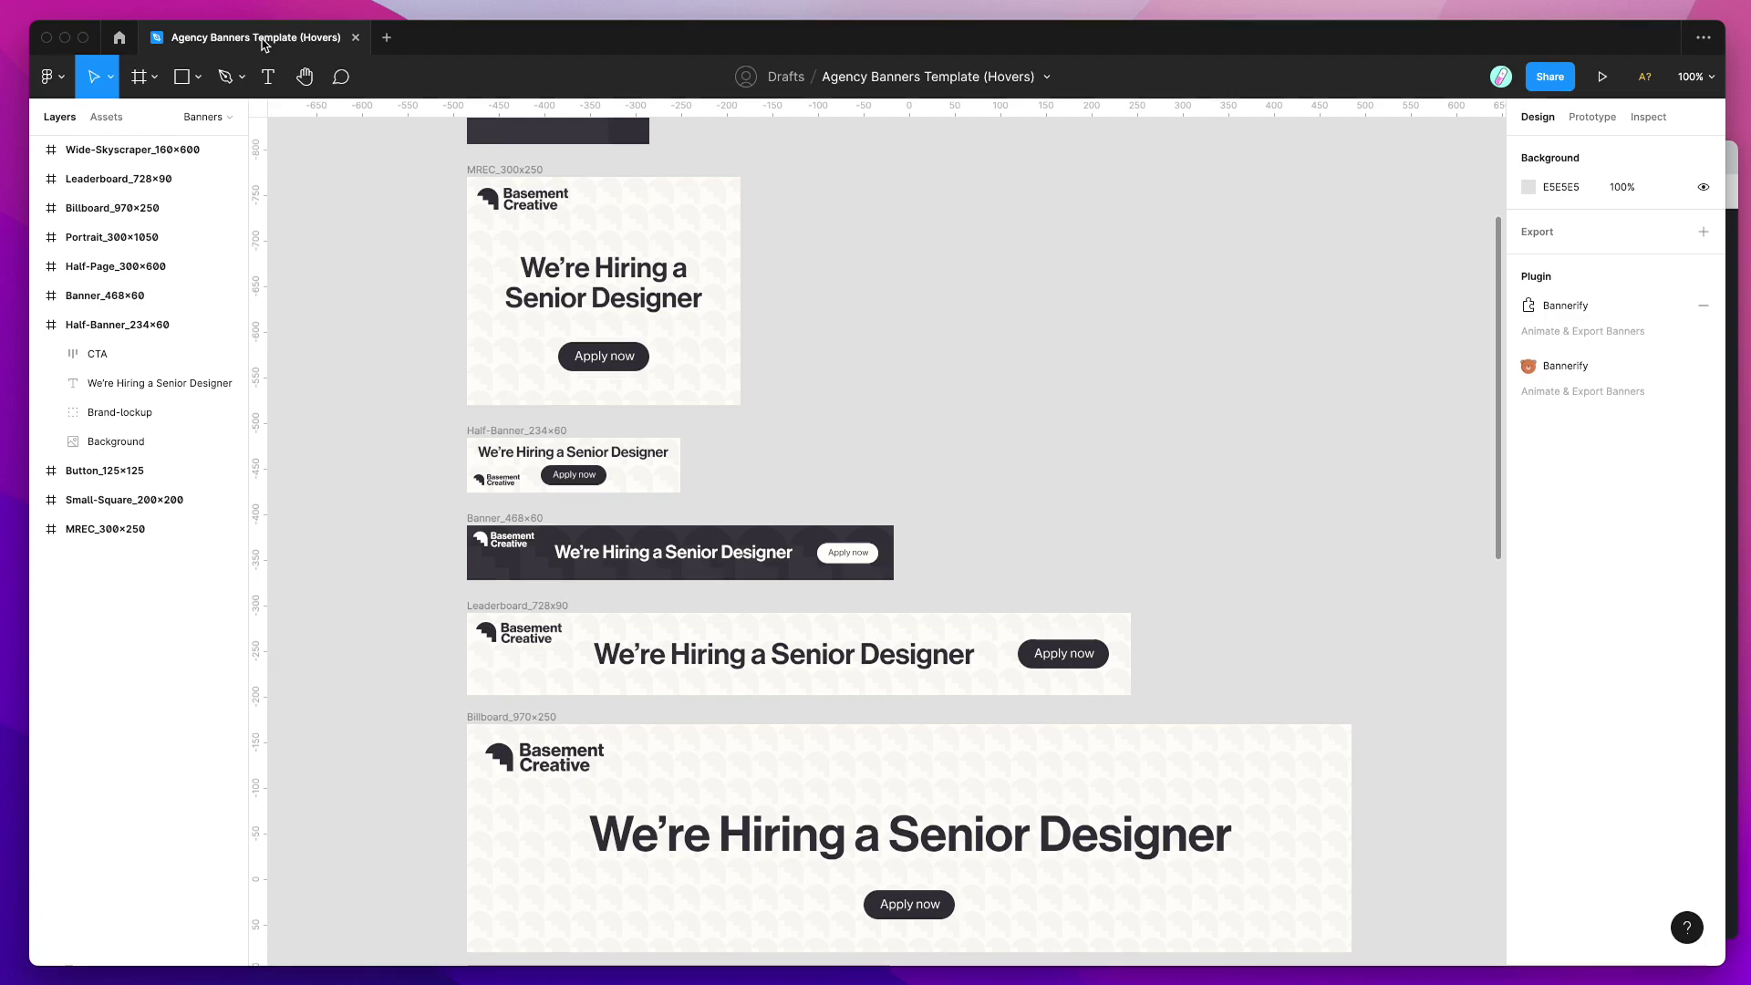
{"action": "scroll", "coordinate": [1072, 393], "scroll_direction": "up", "scroll_amount": 3}
{"action": "scroll", "coordinate": [1071, 392], "scroll_direction": "right", "scroll_amount": 2}
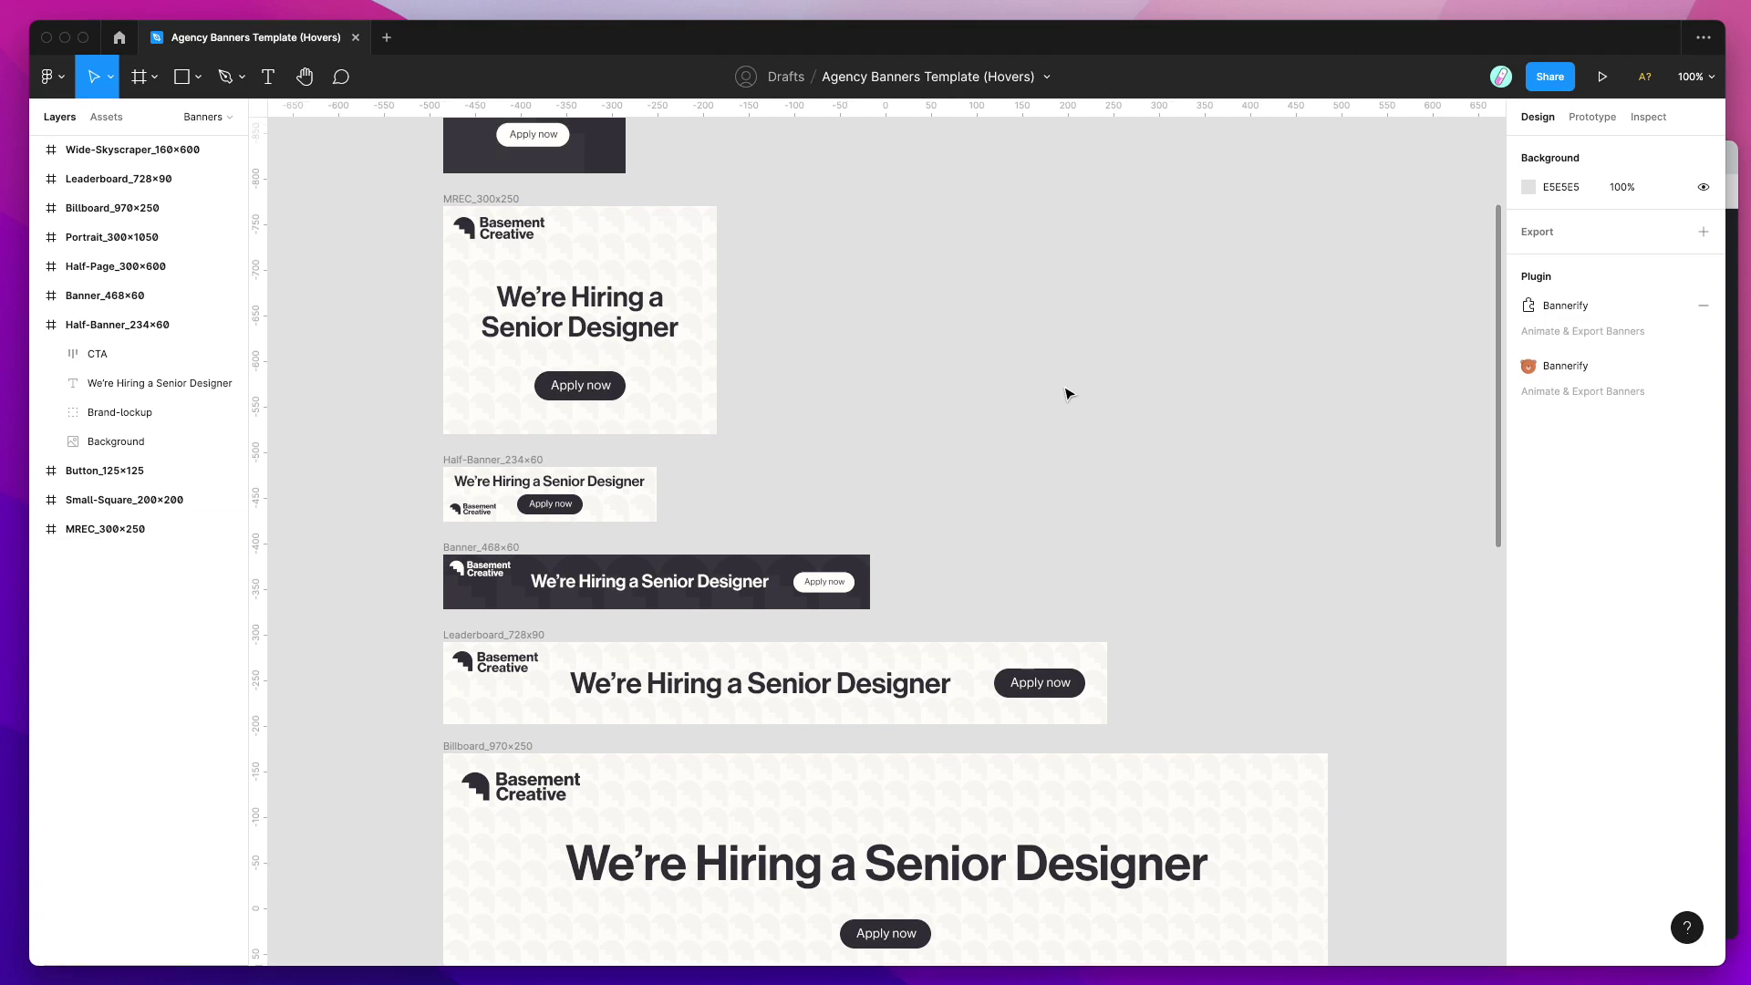
{"action": "left_click", "coordinate": [453, 279]}
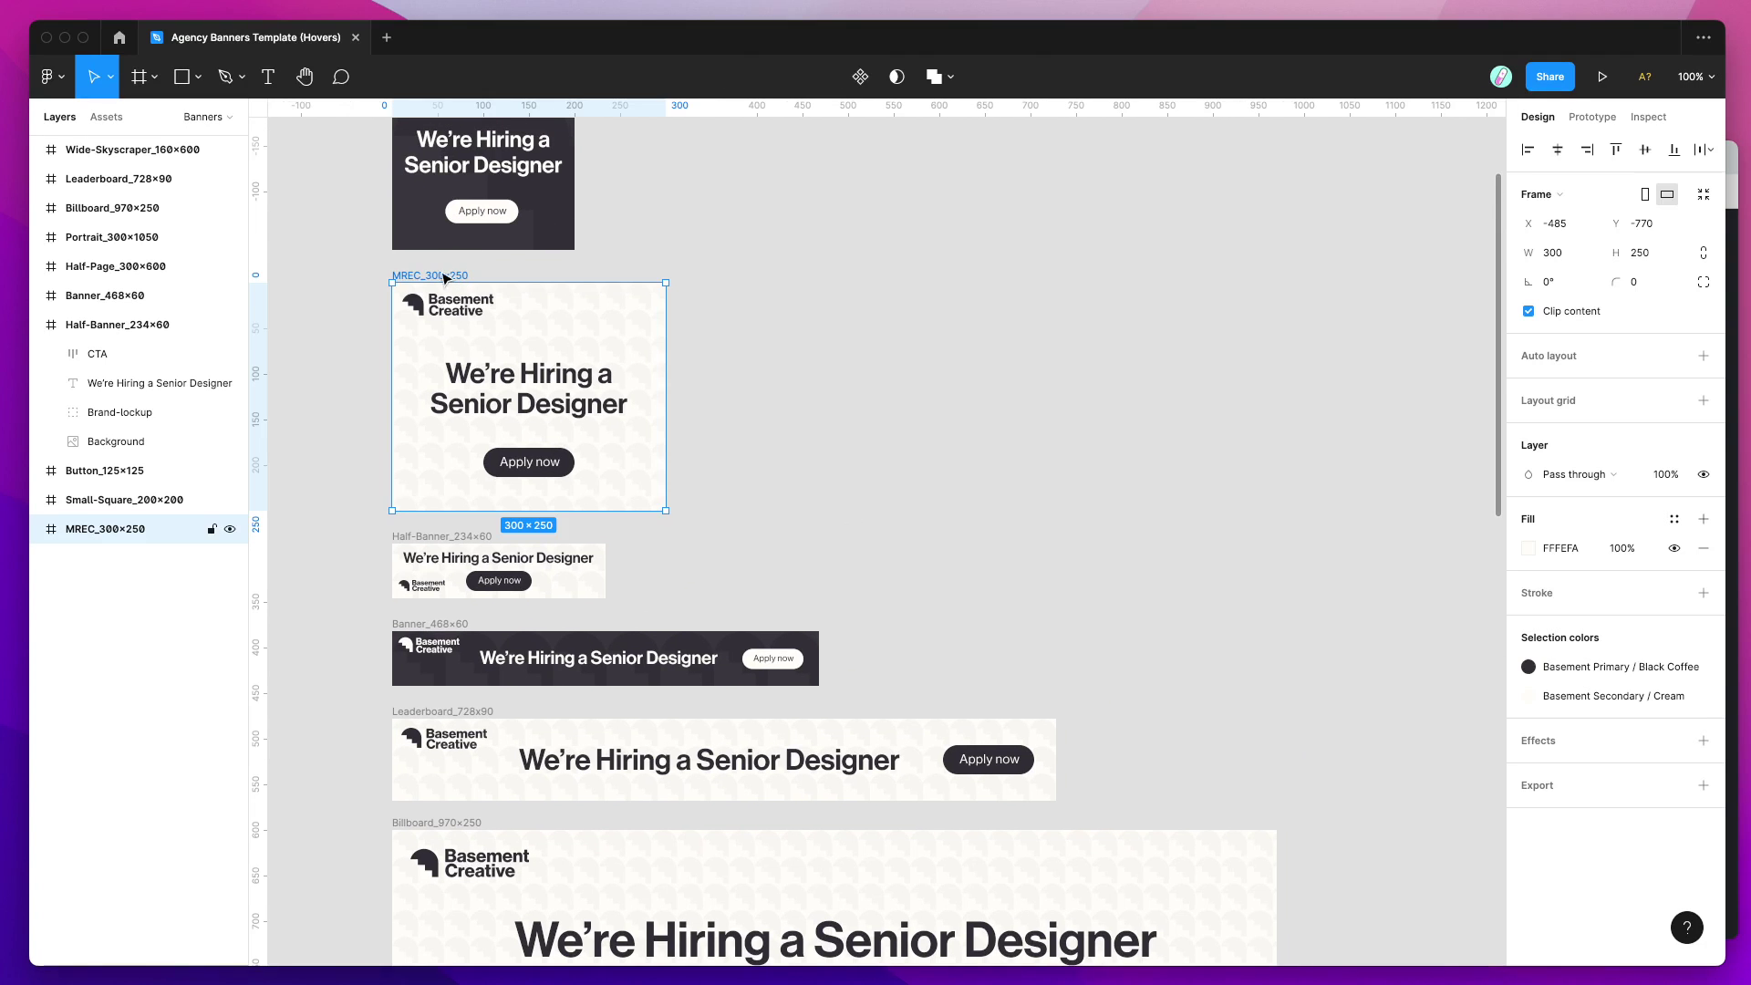
{"action": "left_click", "coordinate": [36, 530]}
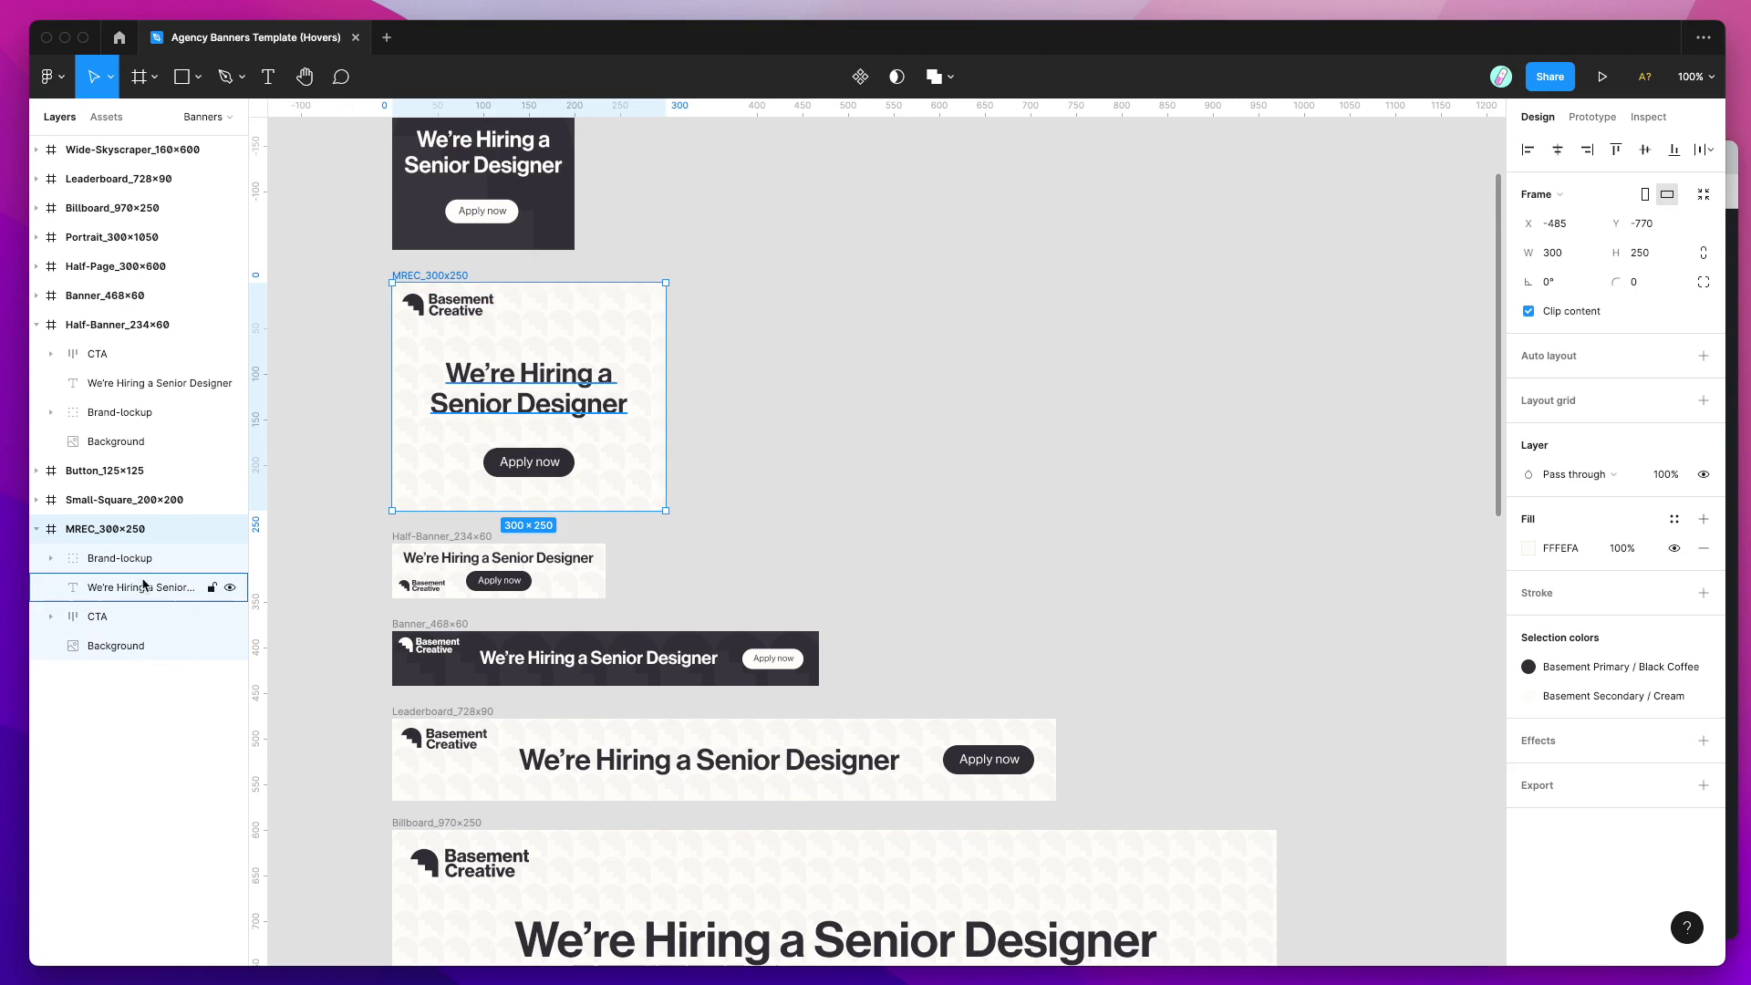
{"action": "left_click", "coordinate": [855, 368]}
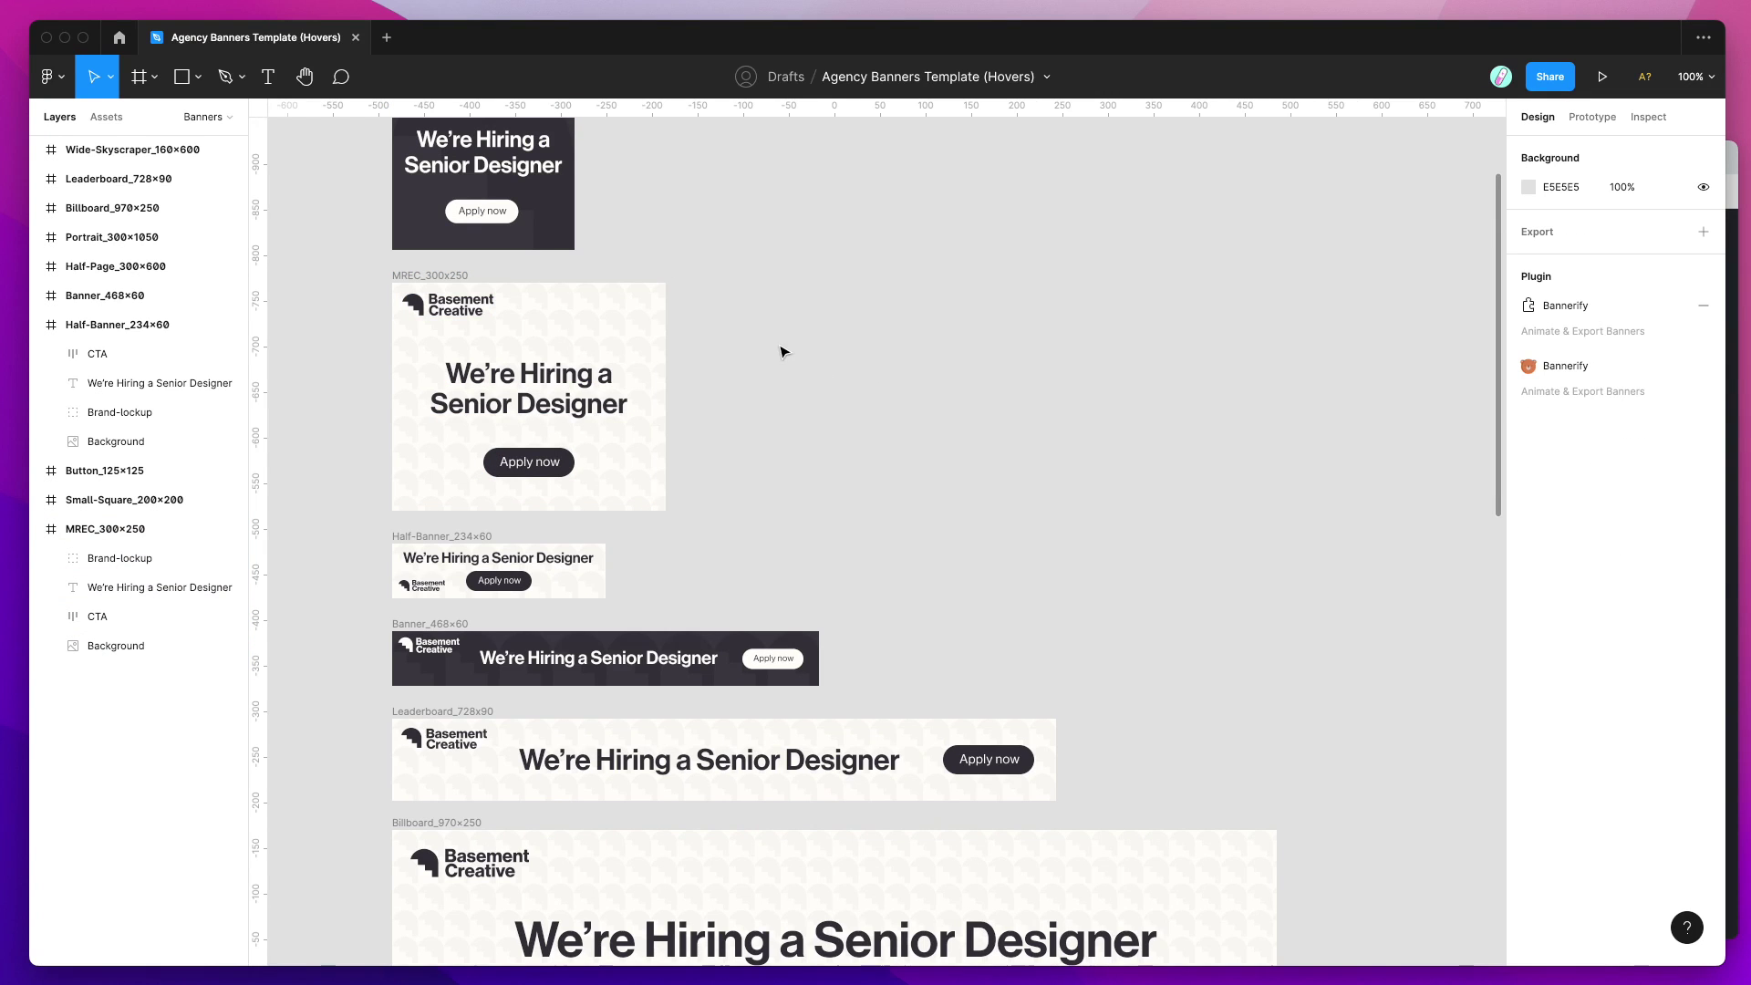
Launch Bannerify Banner Studio from the canvas right-click Plugins menu.
{"action": "right_click", "coordinate": [763, 234]}
{"action": "mouse_move", "coordinate": [833, 392]}
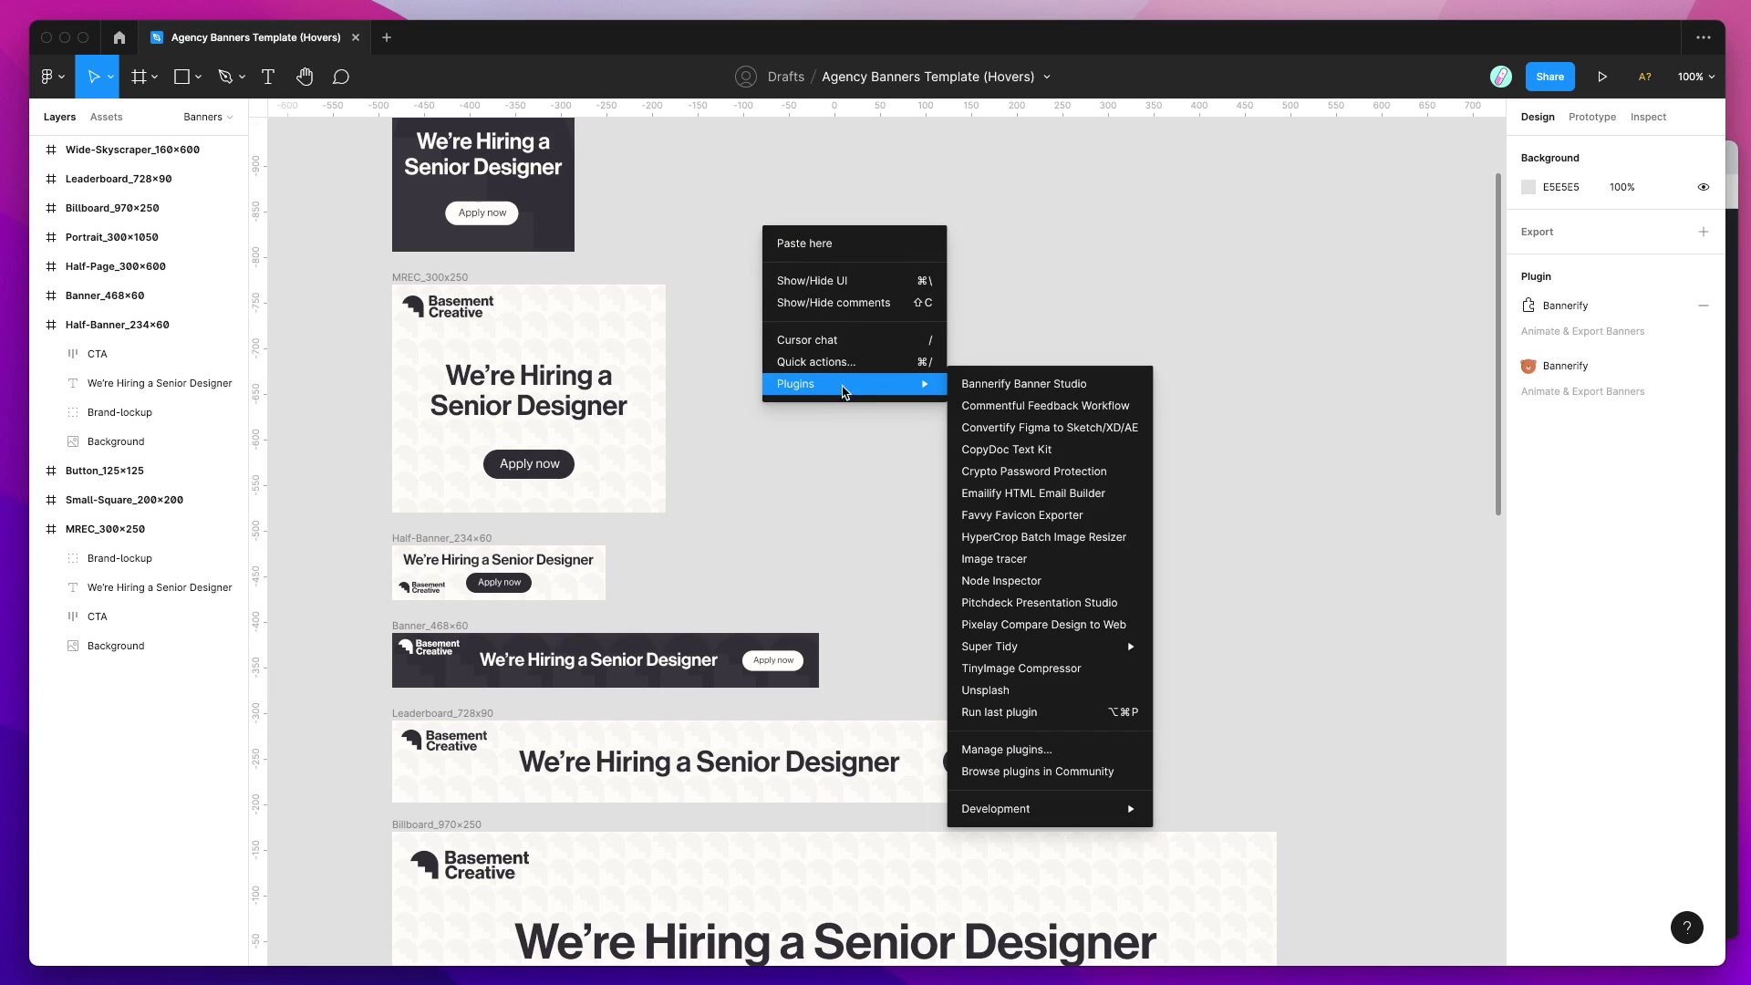
{"action": "left_click", "coordinate": [978, 384]}
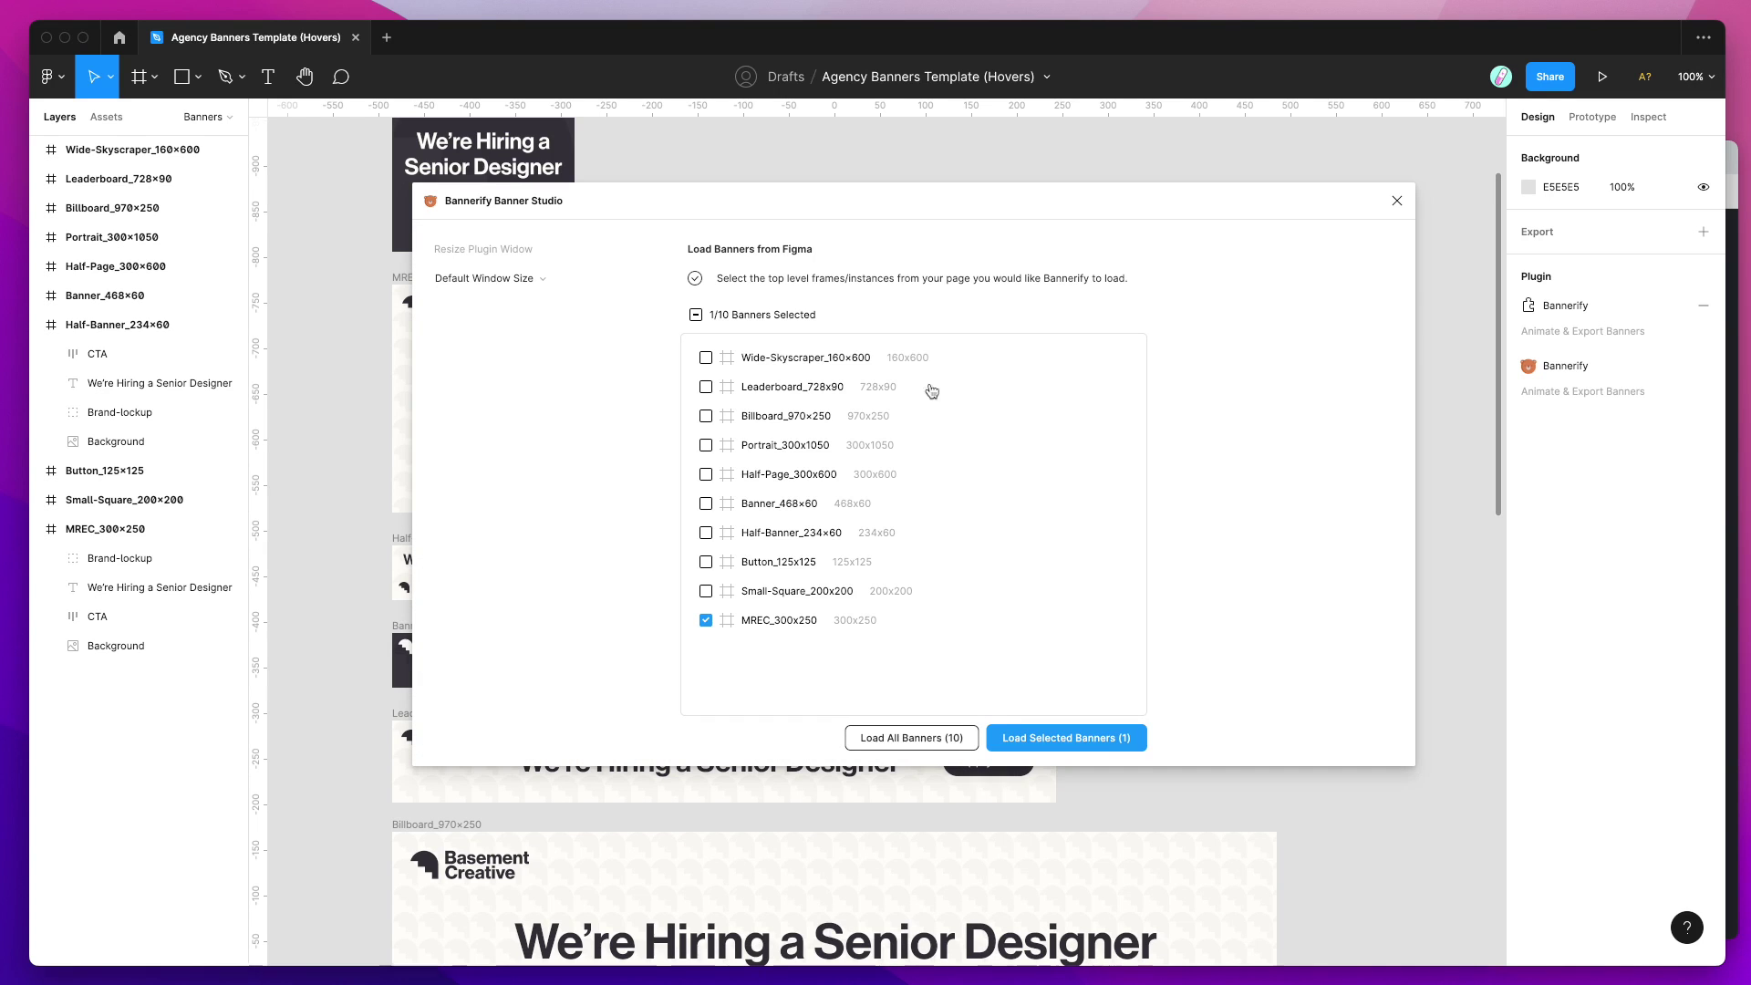
Keep only MREC_300x250 checked and load it as the single selected banner.
{"action": "left_click_drag", "start_coordinate": [697, 221], "coordinate": [743, 221]}
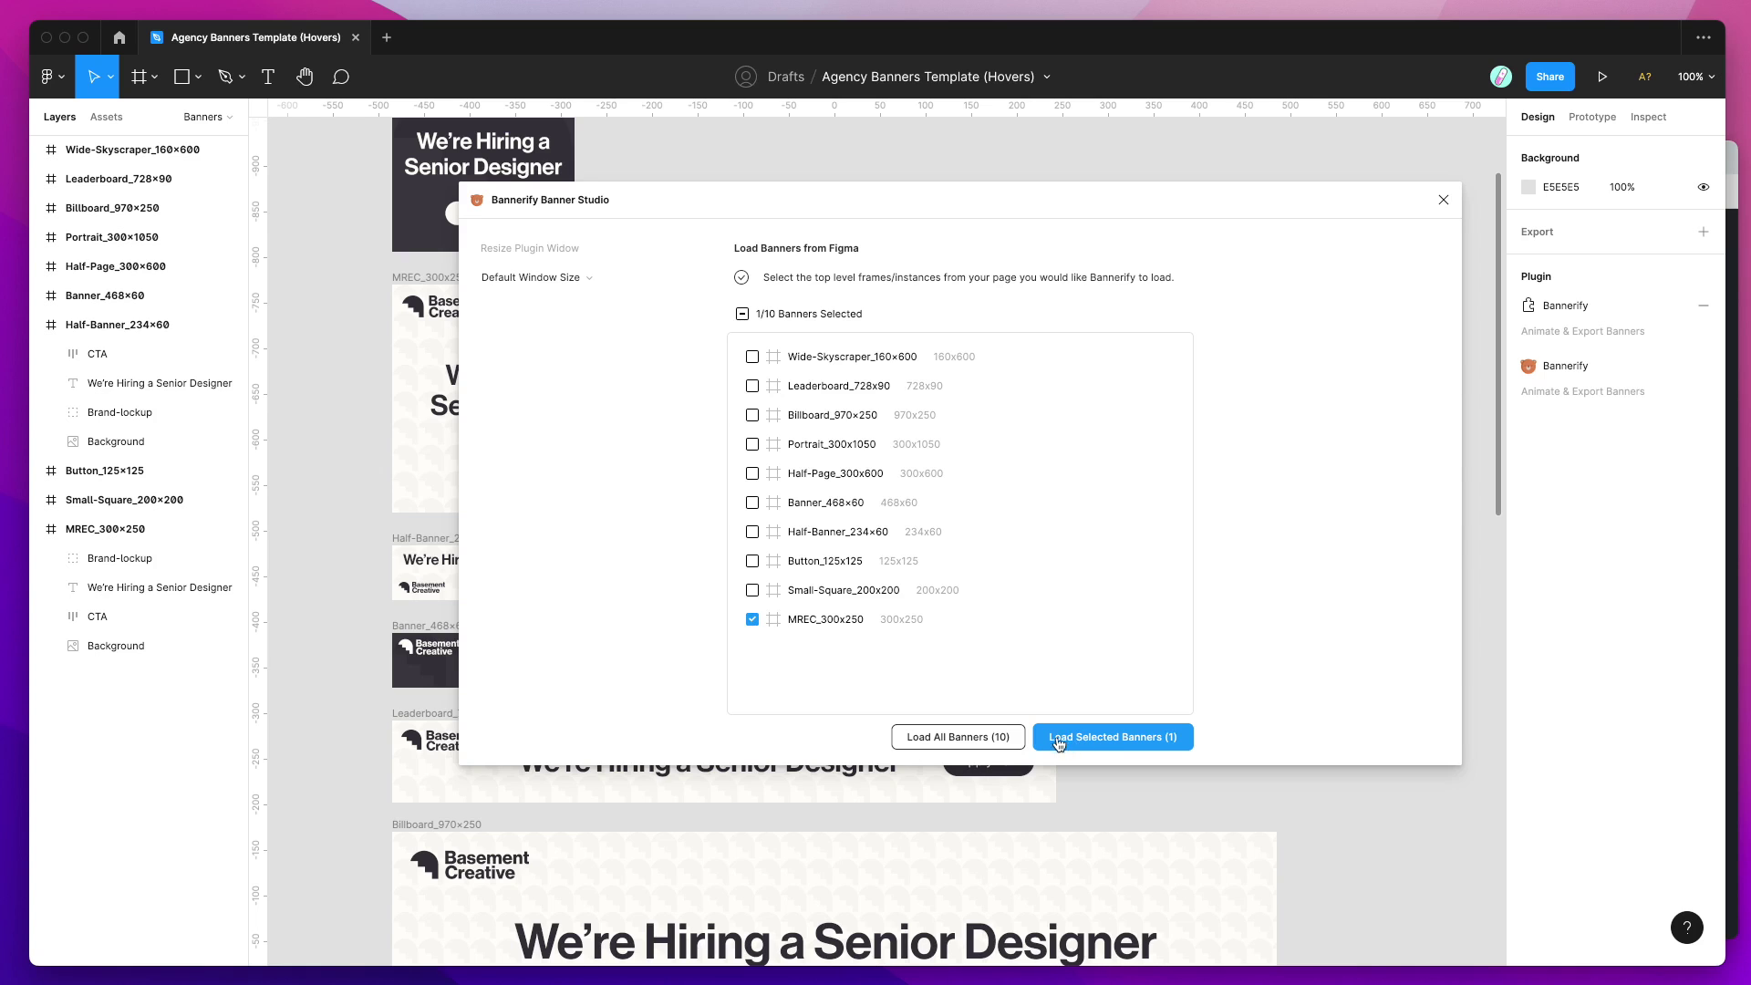
{"action": "left_click", "coordinate": [1088, 739]}
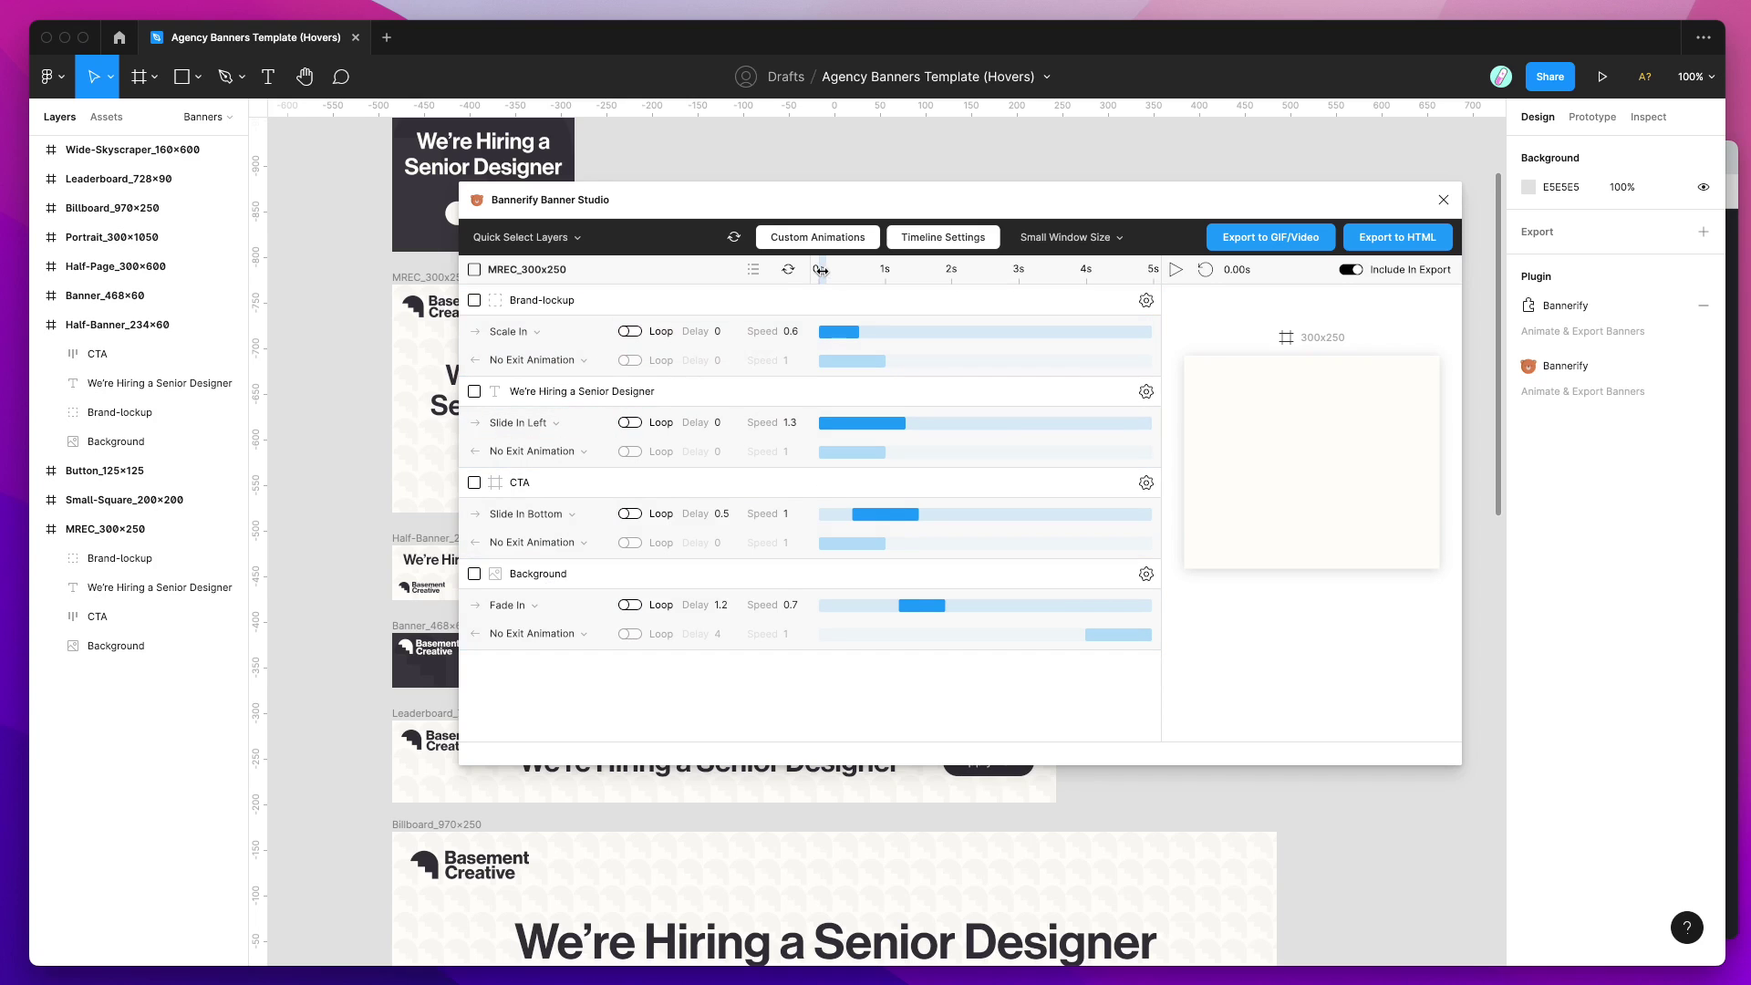
Scrub the timeline from 0s to about 2.95s to preview the Scale In, Slide In and Fade In entrances.
{"action": "left_click_drag", "start_coordinate": [822, 270], "coordinate": [949, 270]}
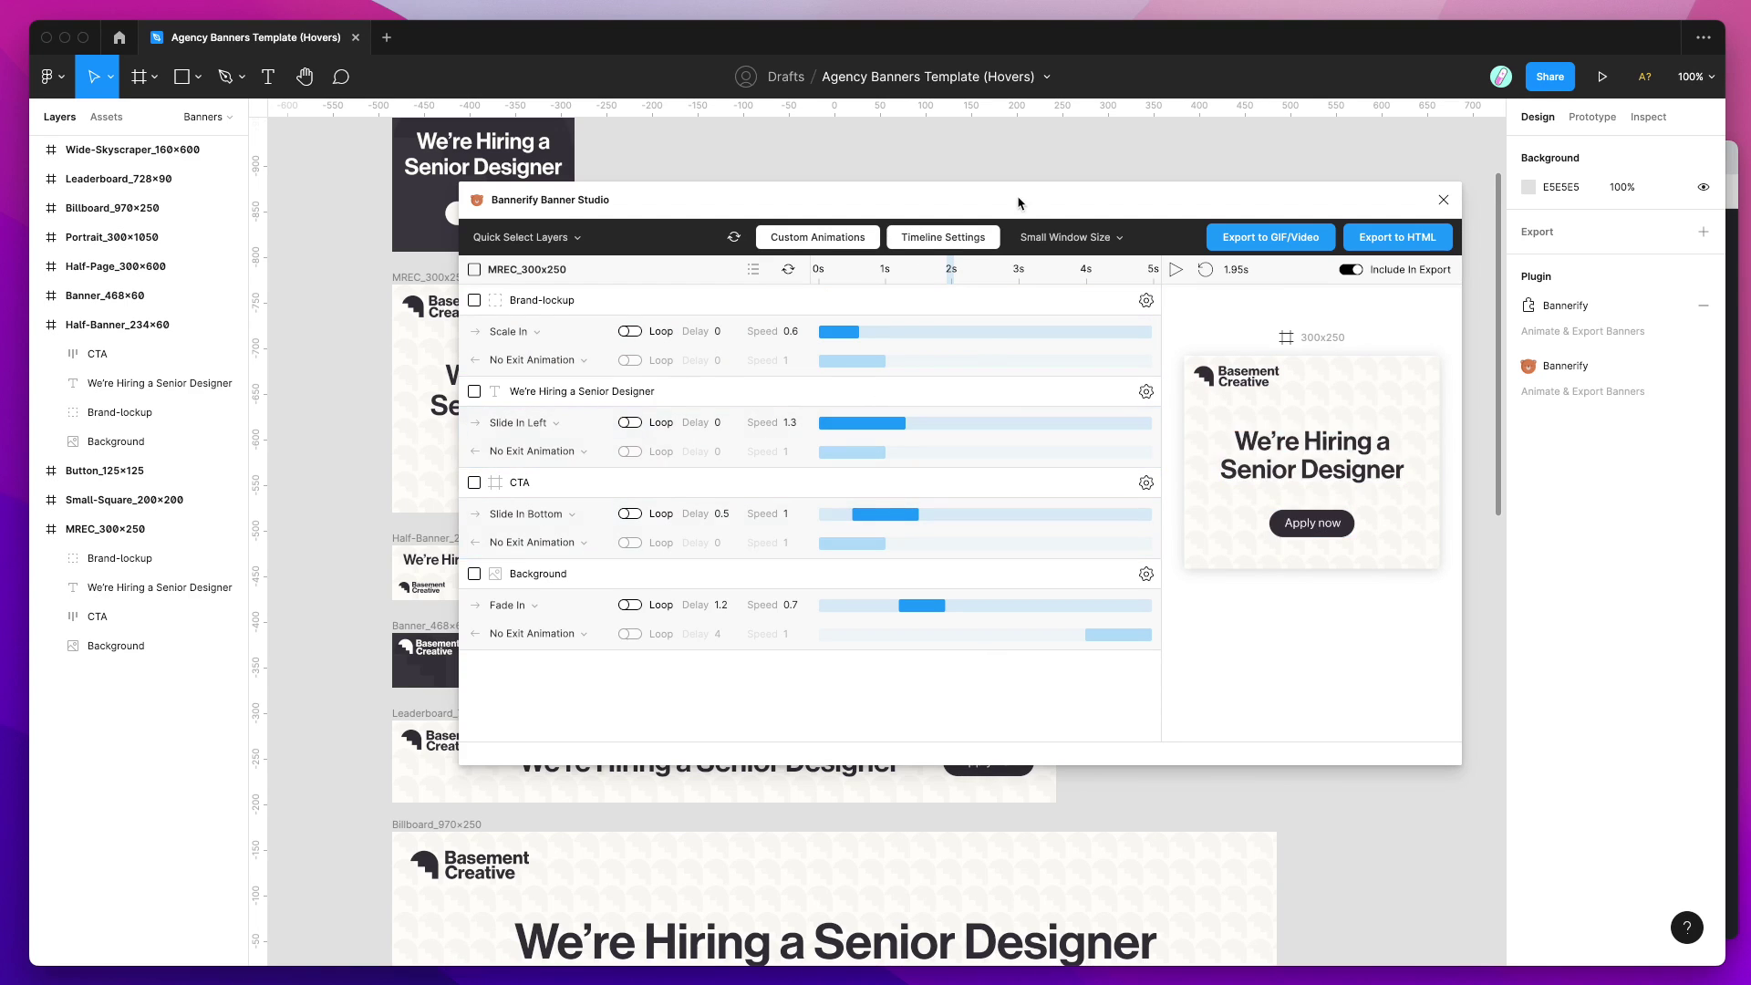
{"action": "mouse_move", "coordinate": [1019, 202]}
{"action": "left_mouse_down"}
{"action": "mouse_move", "coordinate": [1009, 183]}
{"action": "mouse_move", "coordinate": [1013, 198]}
{"action": "left_mouse_up"}
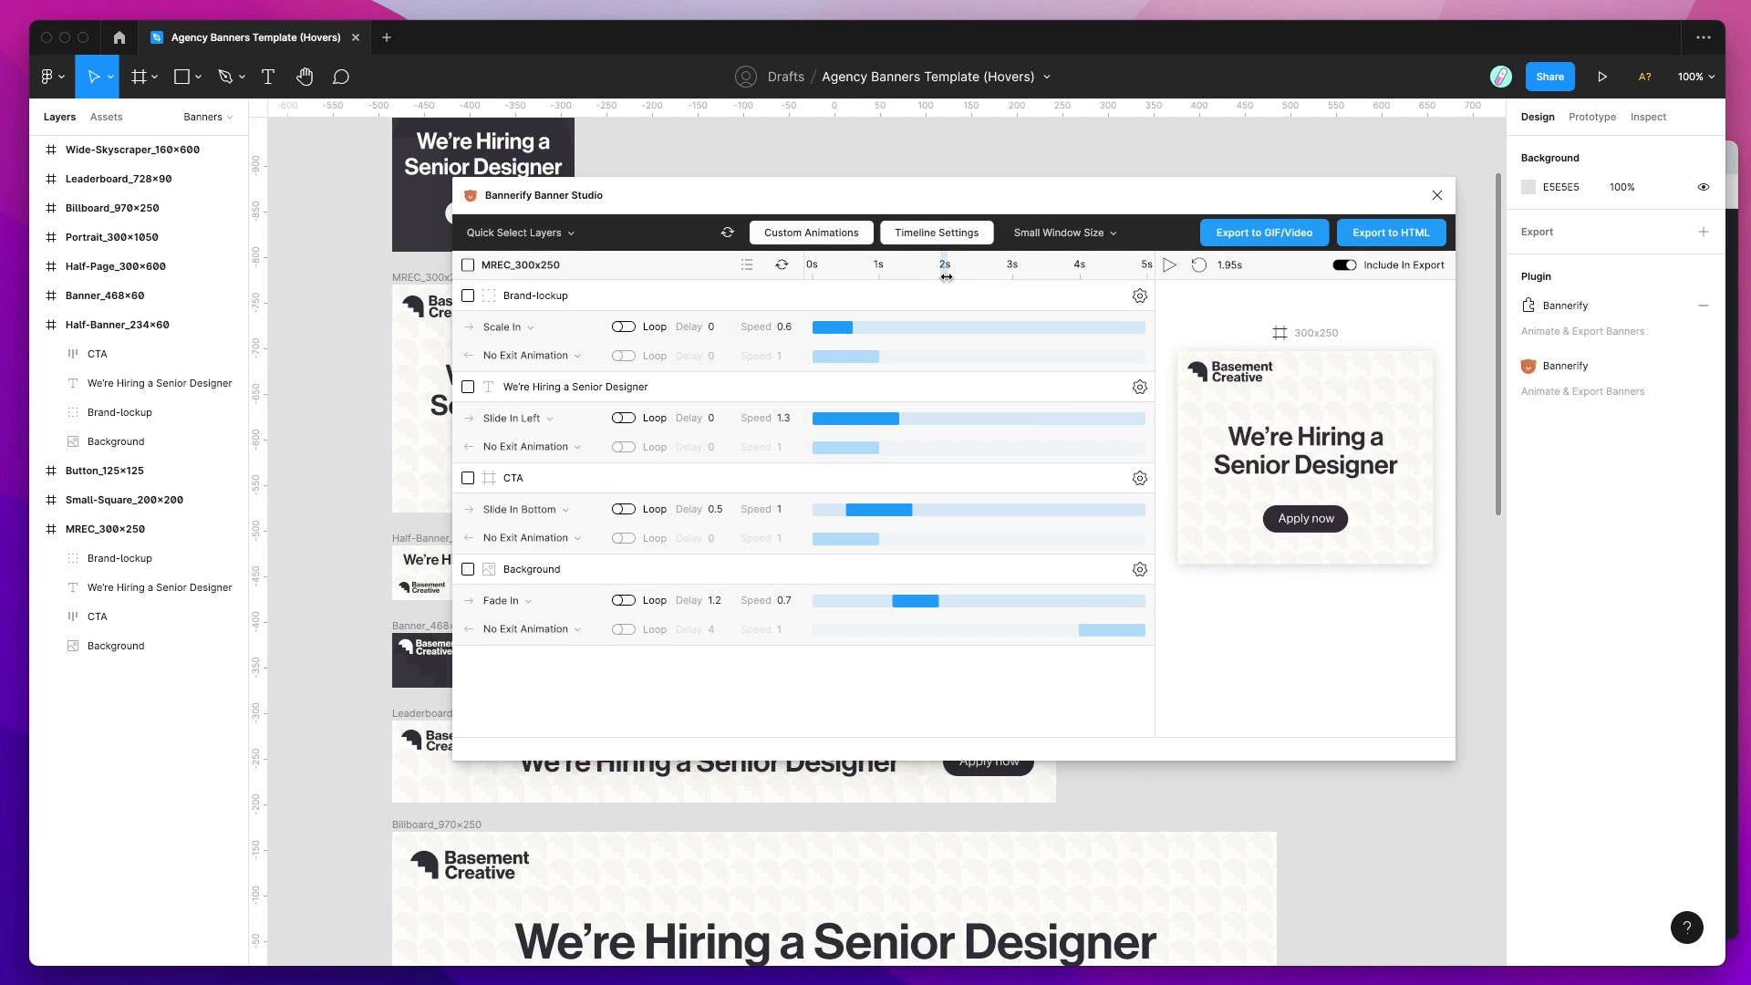
{"action": "left_click_drag", "start_coordinate": [946, 276], "coordinate": [1010, 272]}
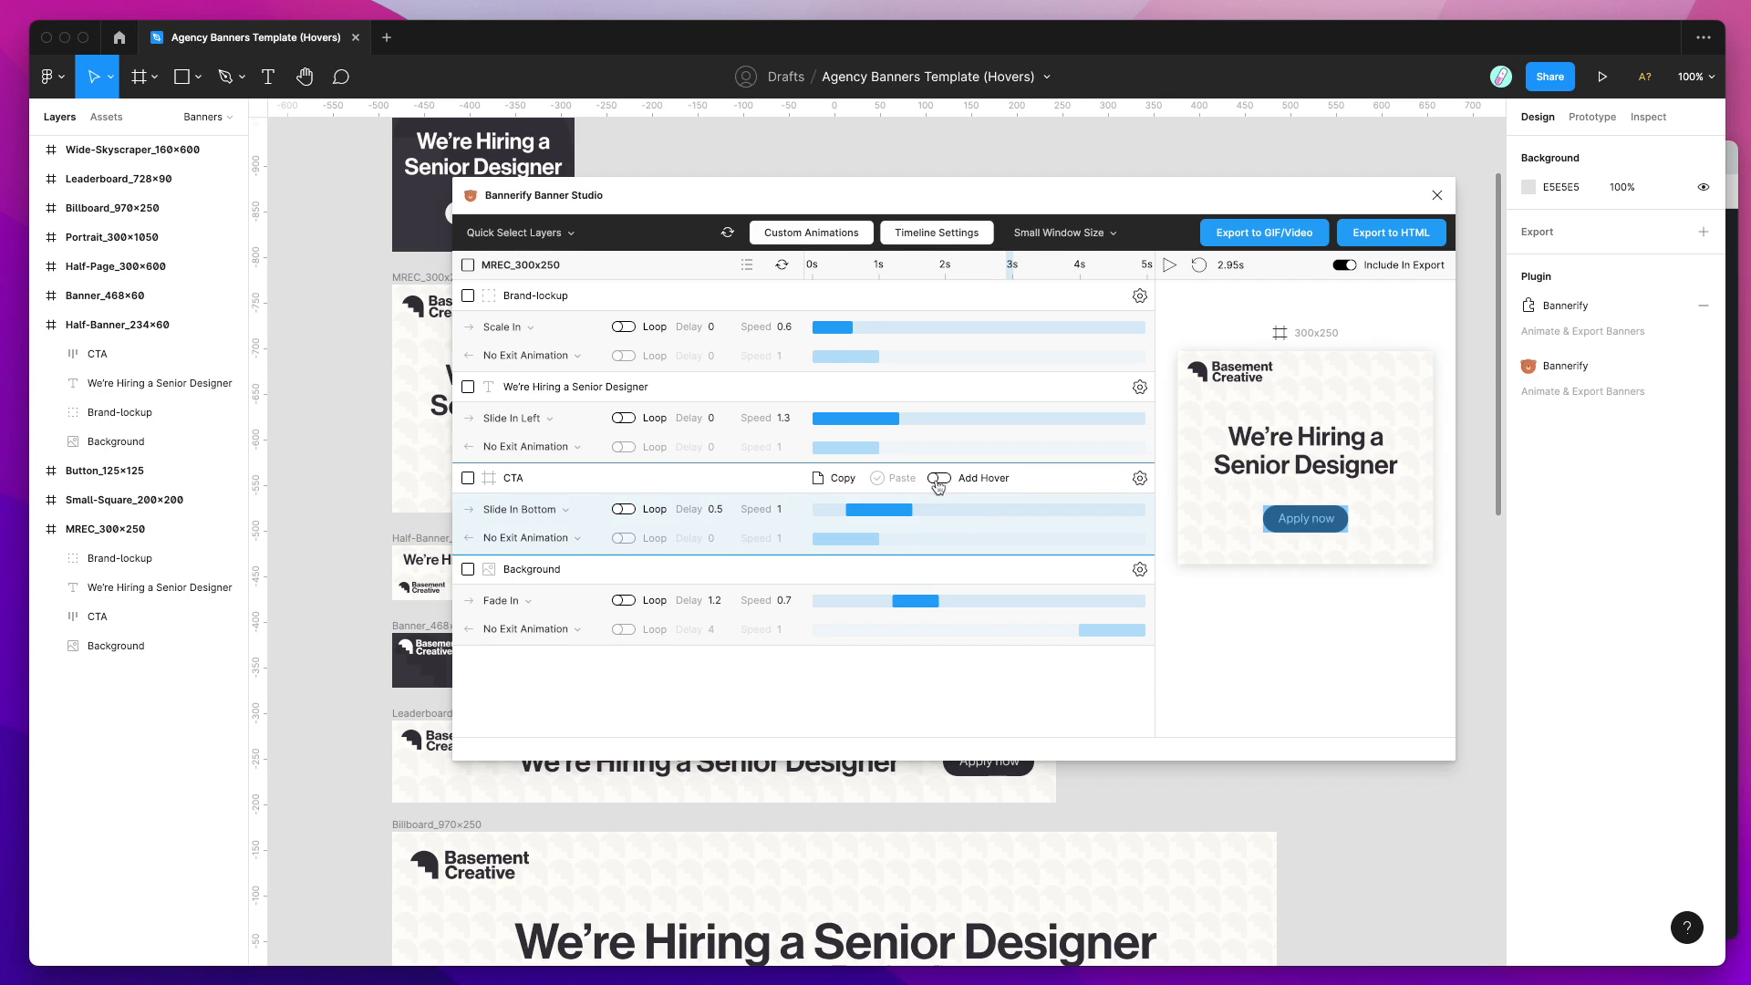
Enable a Grow hover animation on the CTA's Apply now button, with hover speed around 0.9.
{"action": "left_click", "coordinate": [941, 480]}
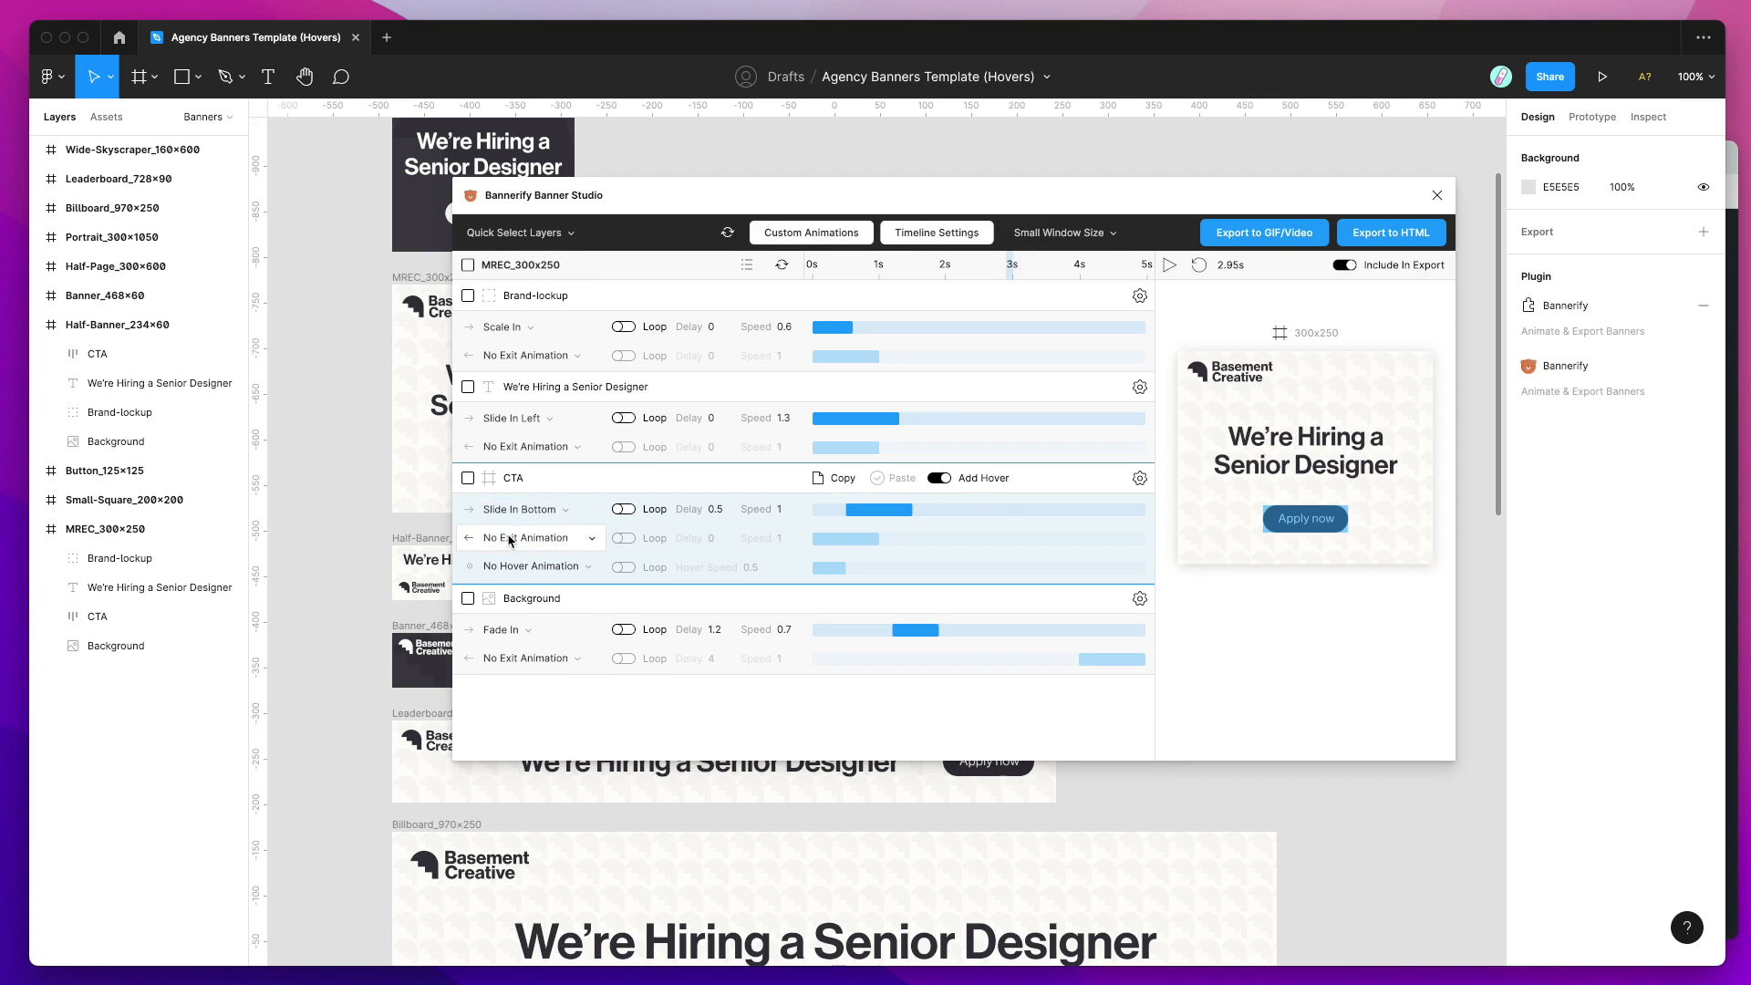
{"action": "left_click", "coordinate": [943, 481]}
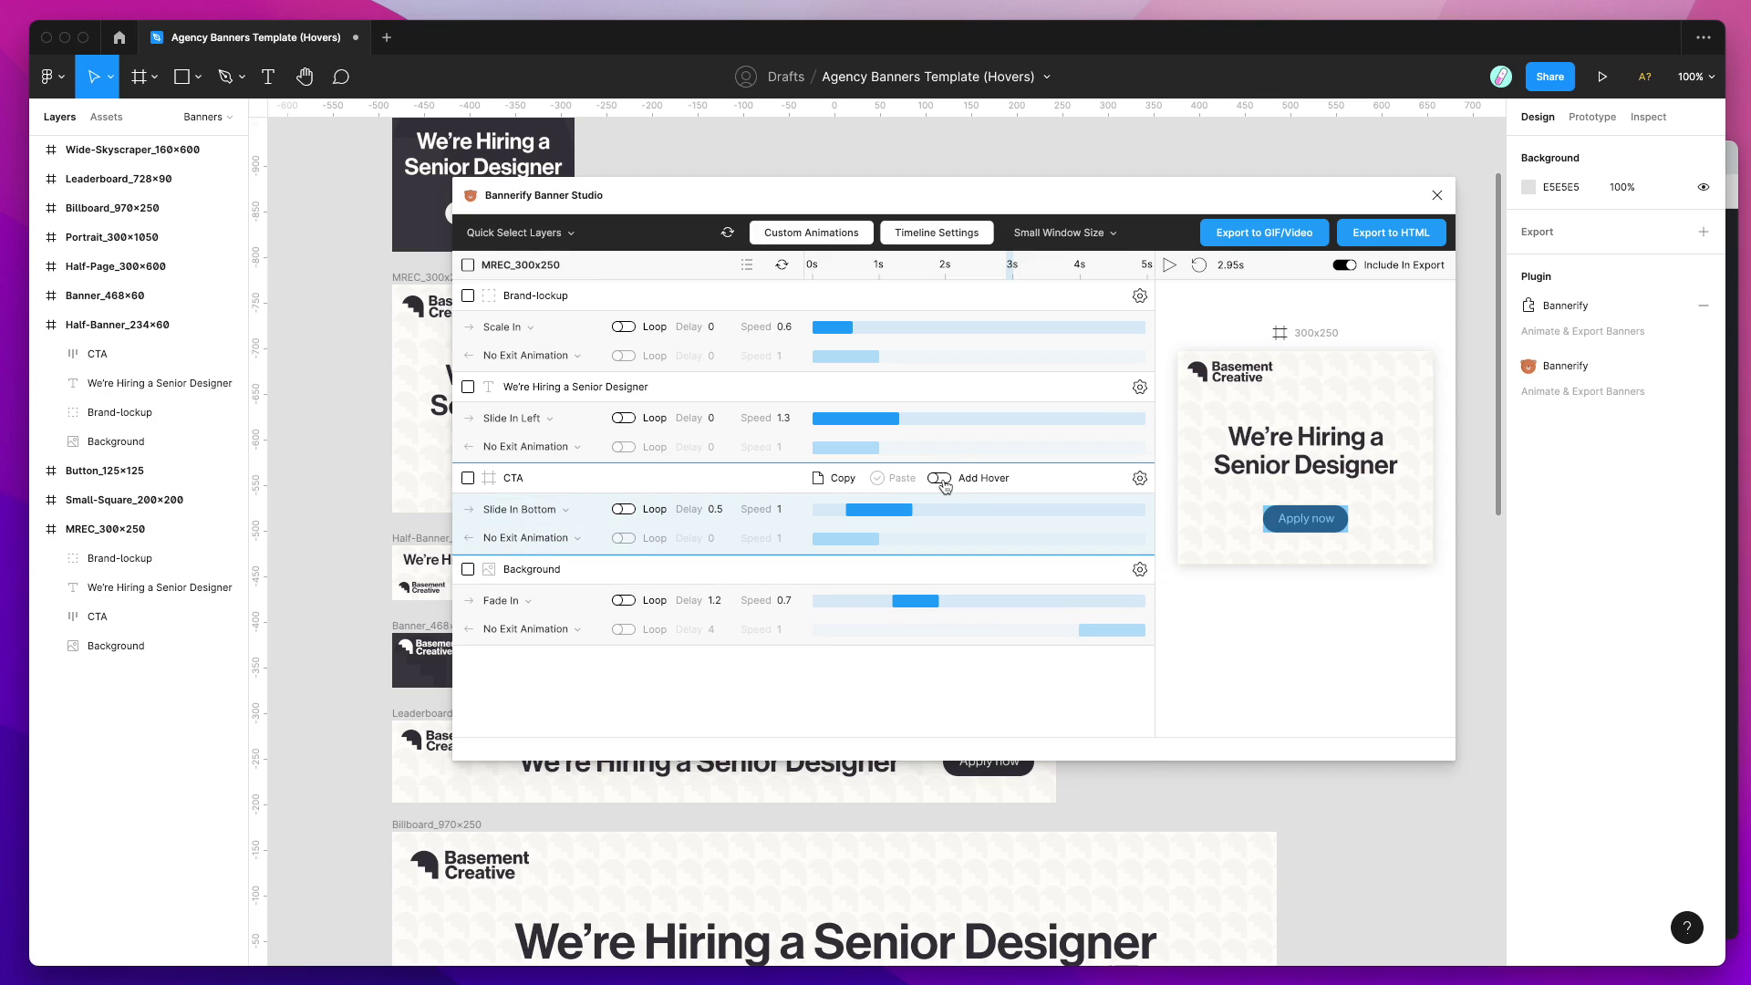
{"action": "left_click", "coordinate": [945, 485]}
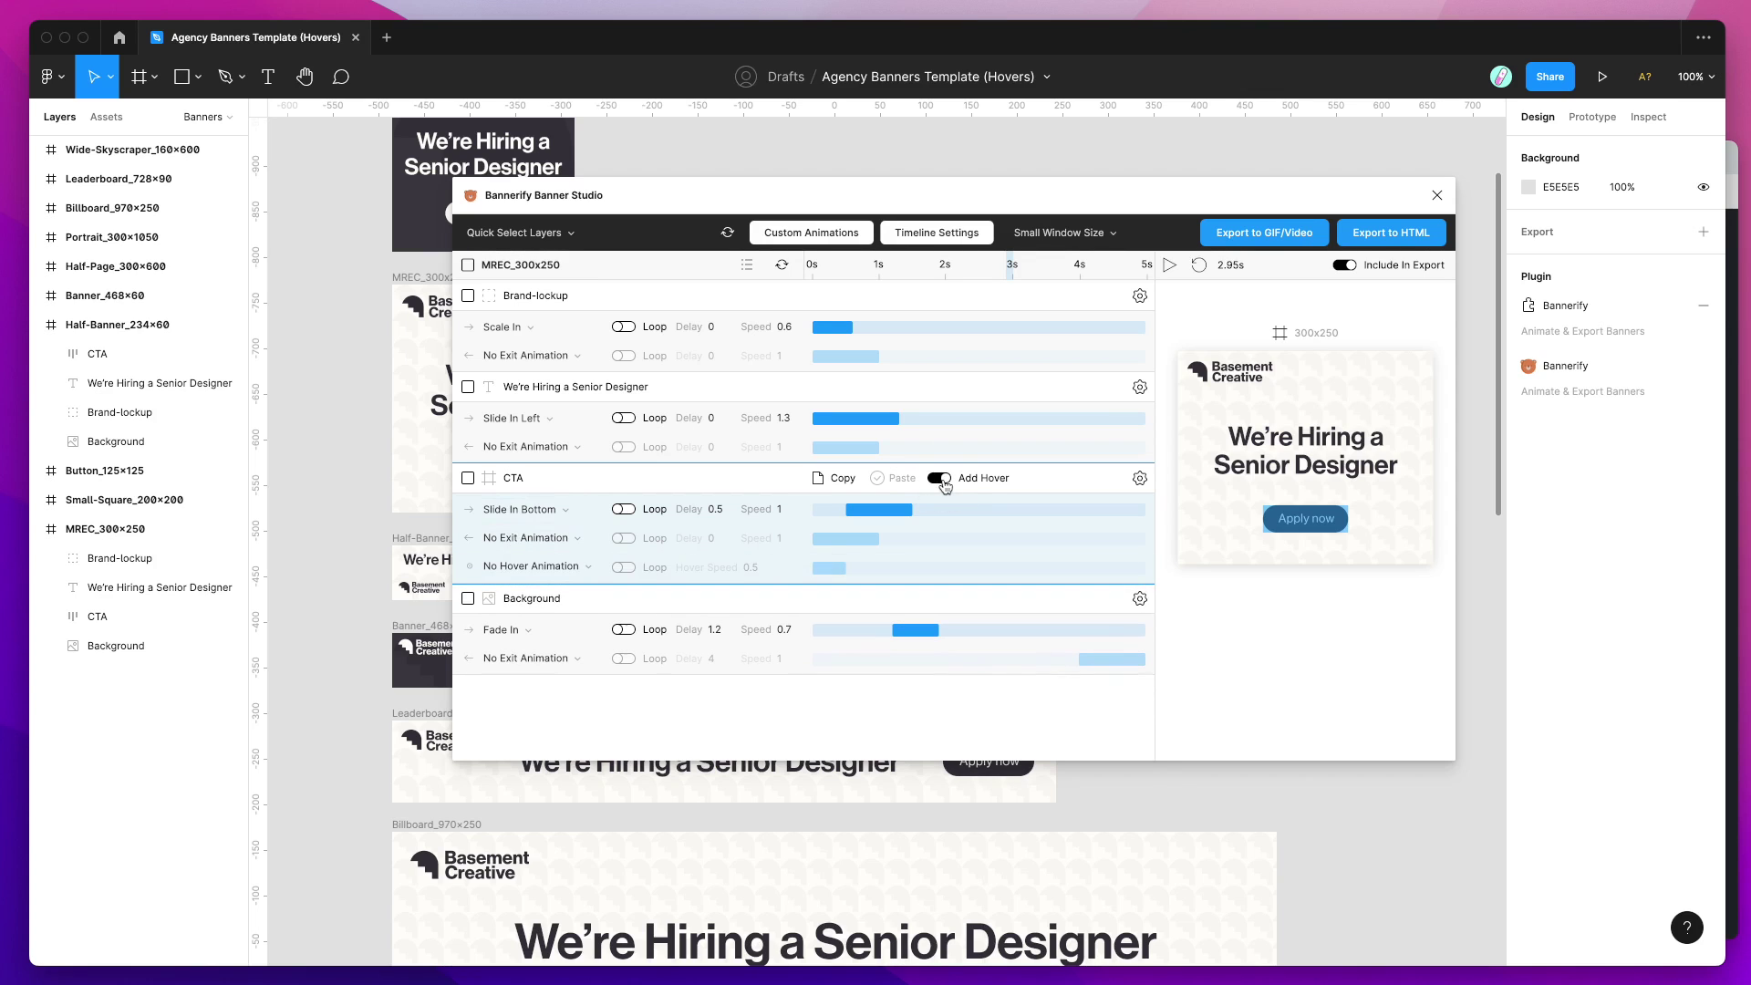
{"action": "left_click", "coordinate": [565, 569]}
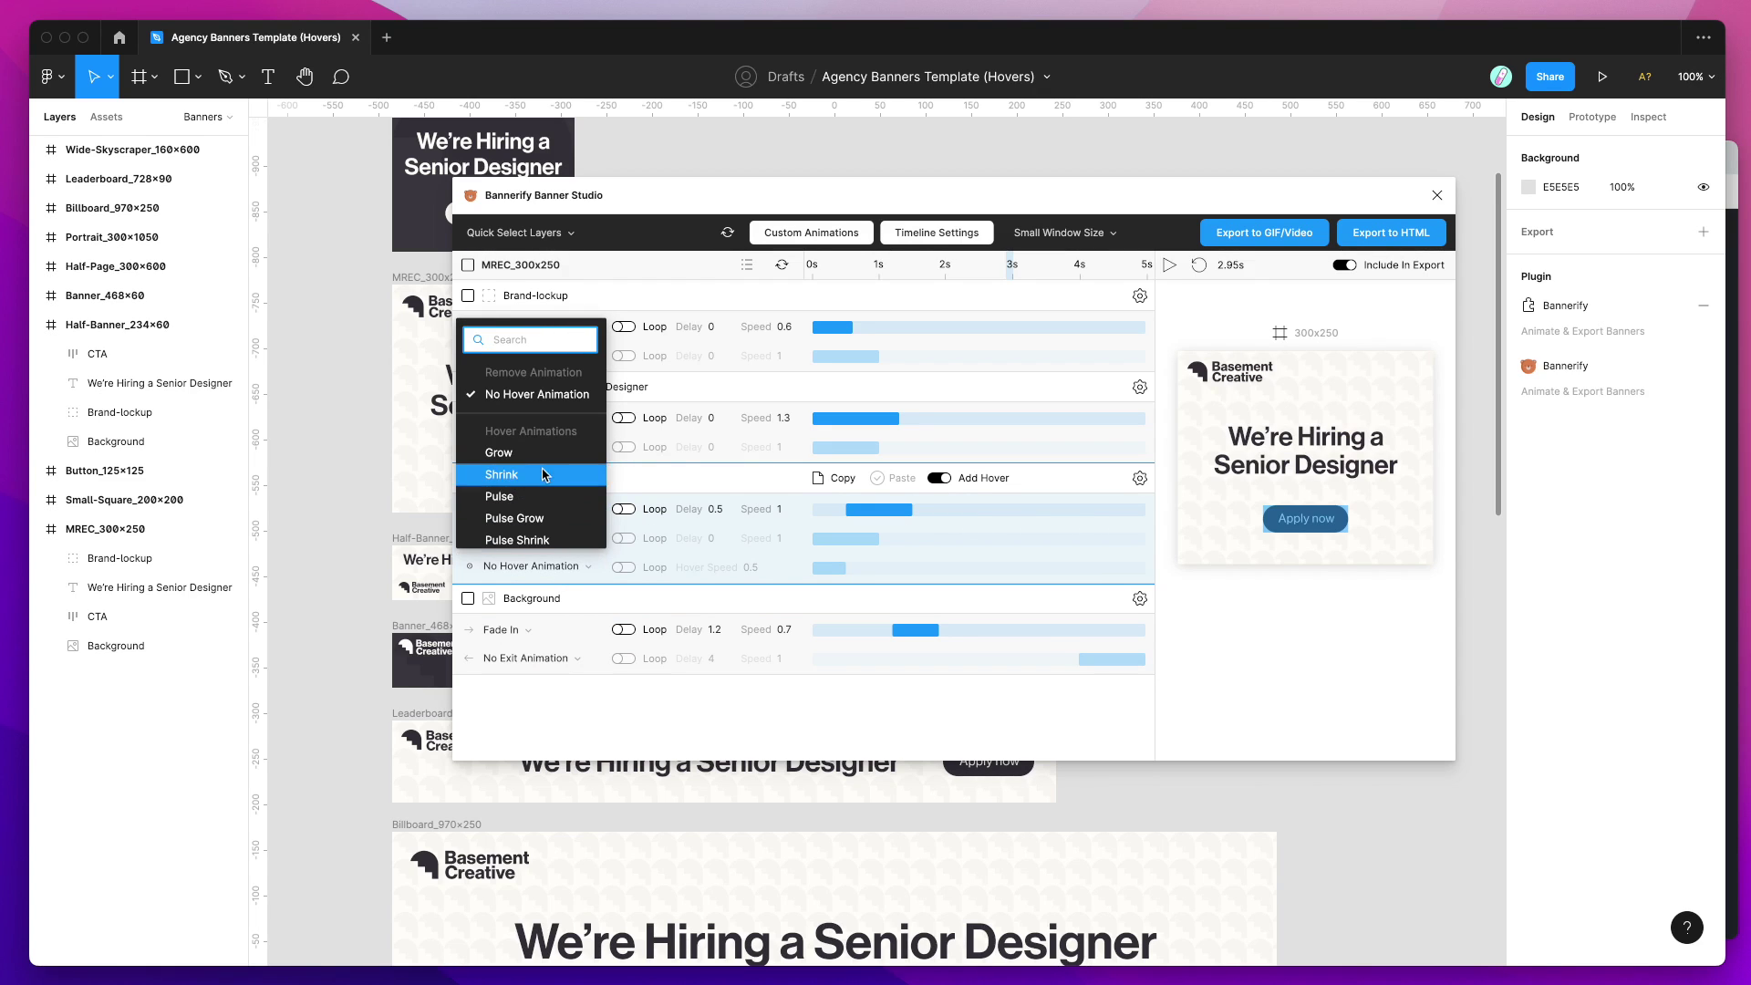
{"action": "scroll", "coordinate": [547, 488], "scroll_direction": "down", "scroll_amount": 3}
{"action": "scroll", "coordinate": [544, 489], "scroll_direction": "up", "scroll_amount": 2}
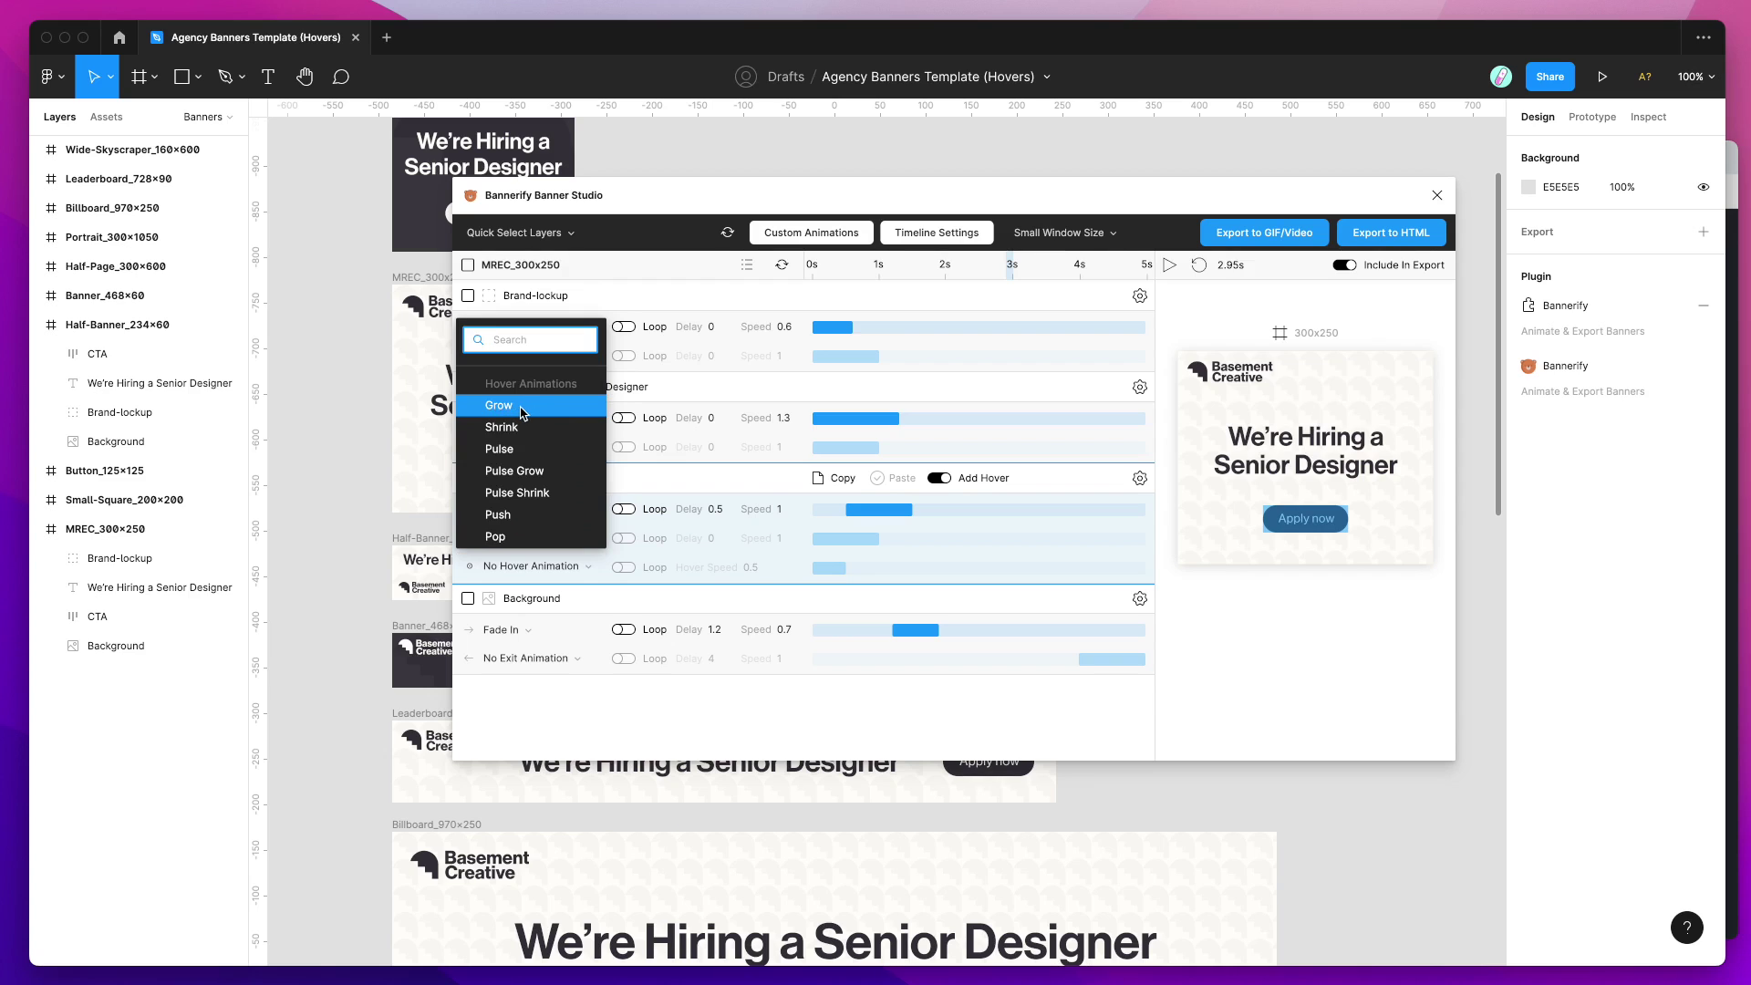
{"action": "left_click", "coordinate": [524, 414]}
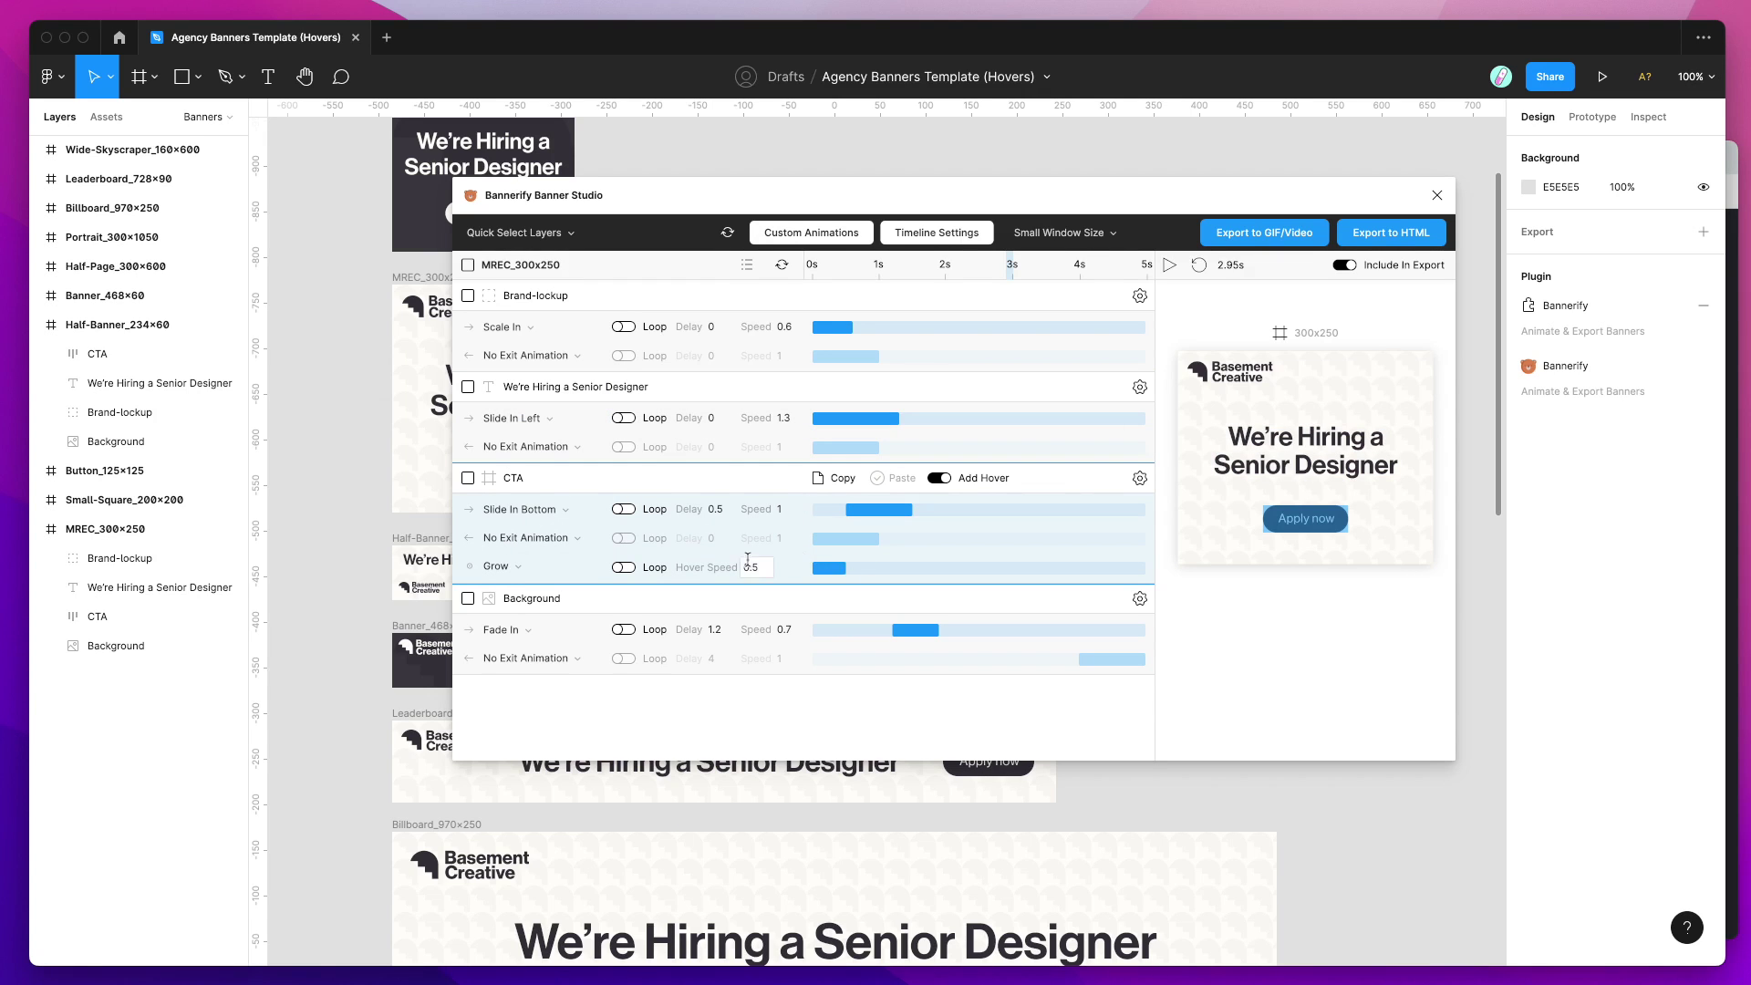
{"action": "left_click_drag", "start_coordinate": [846, 568], "coordinate": [879, 567]}
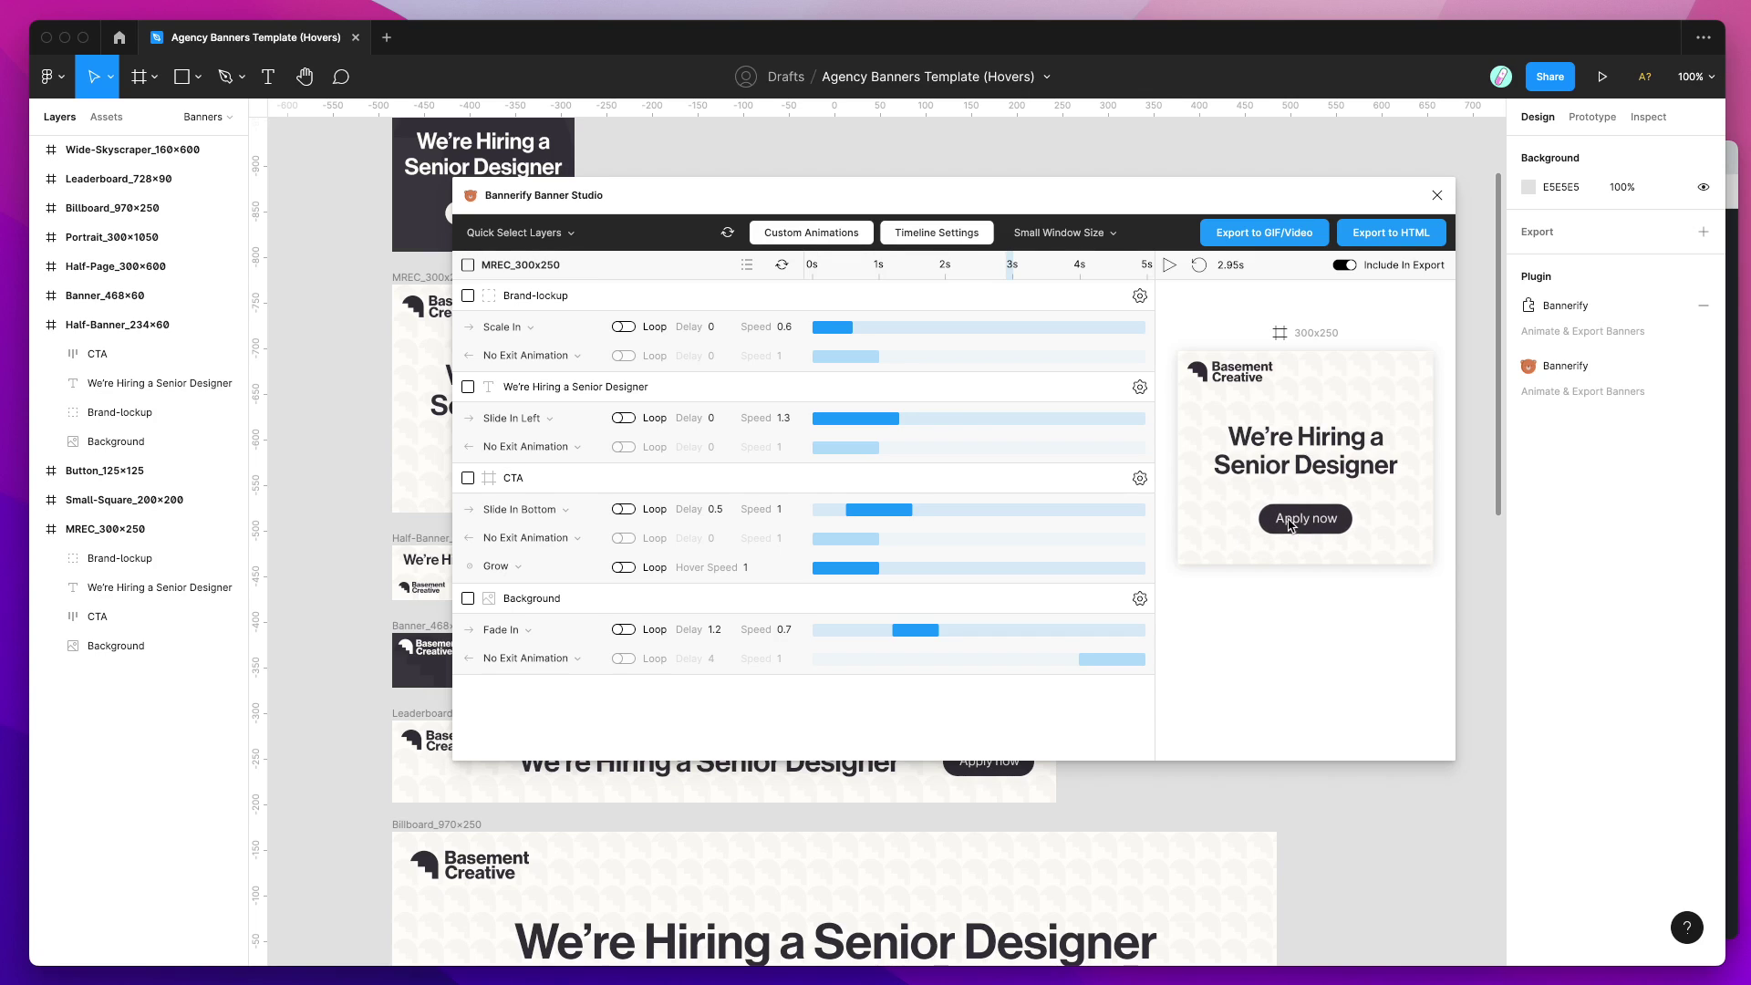
Shorten the CTA's Grow hover bar until Hover Speed reads 0.3.
{"action": "mouse_move", "coordinate": [862, 573]}
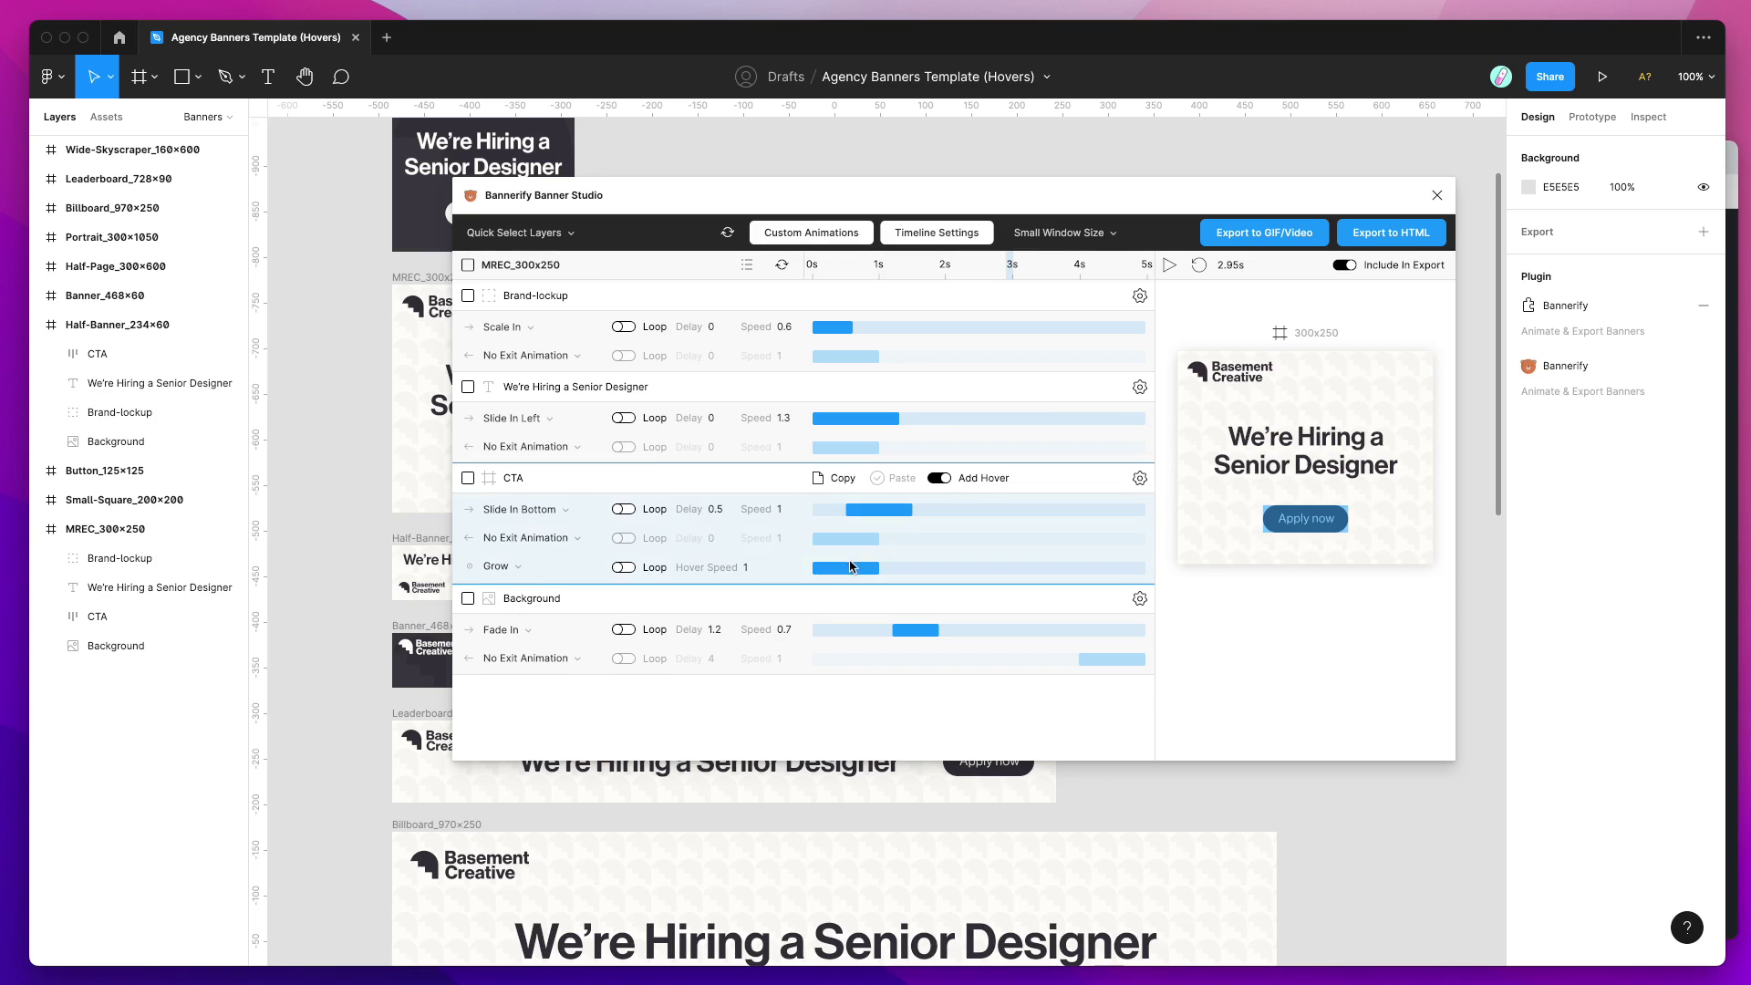
{"action": "left_click_drag", "start_coordinate": [876, 567], "coordinate": [832, 567]}
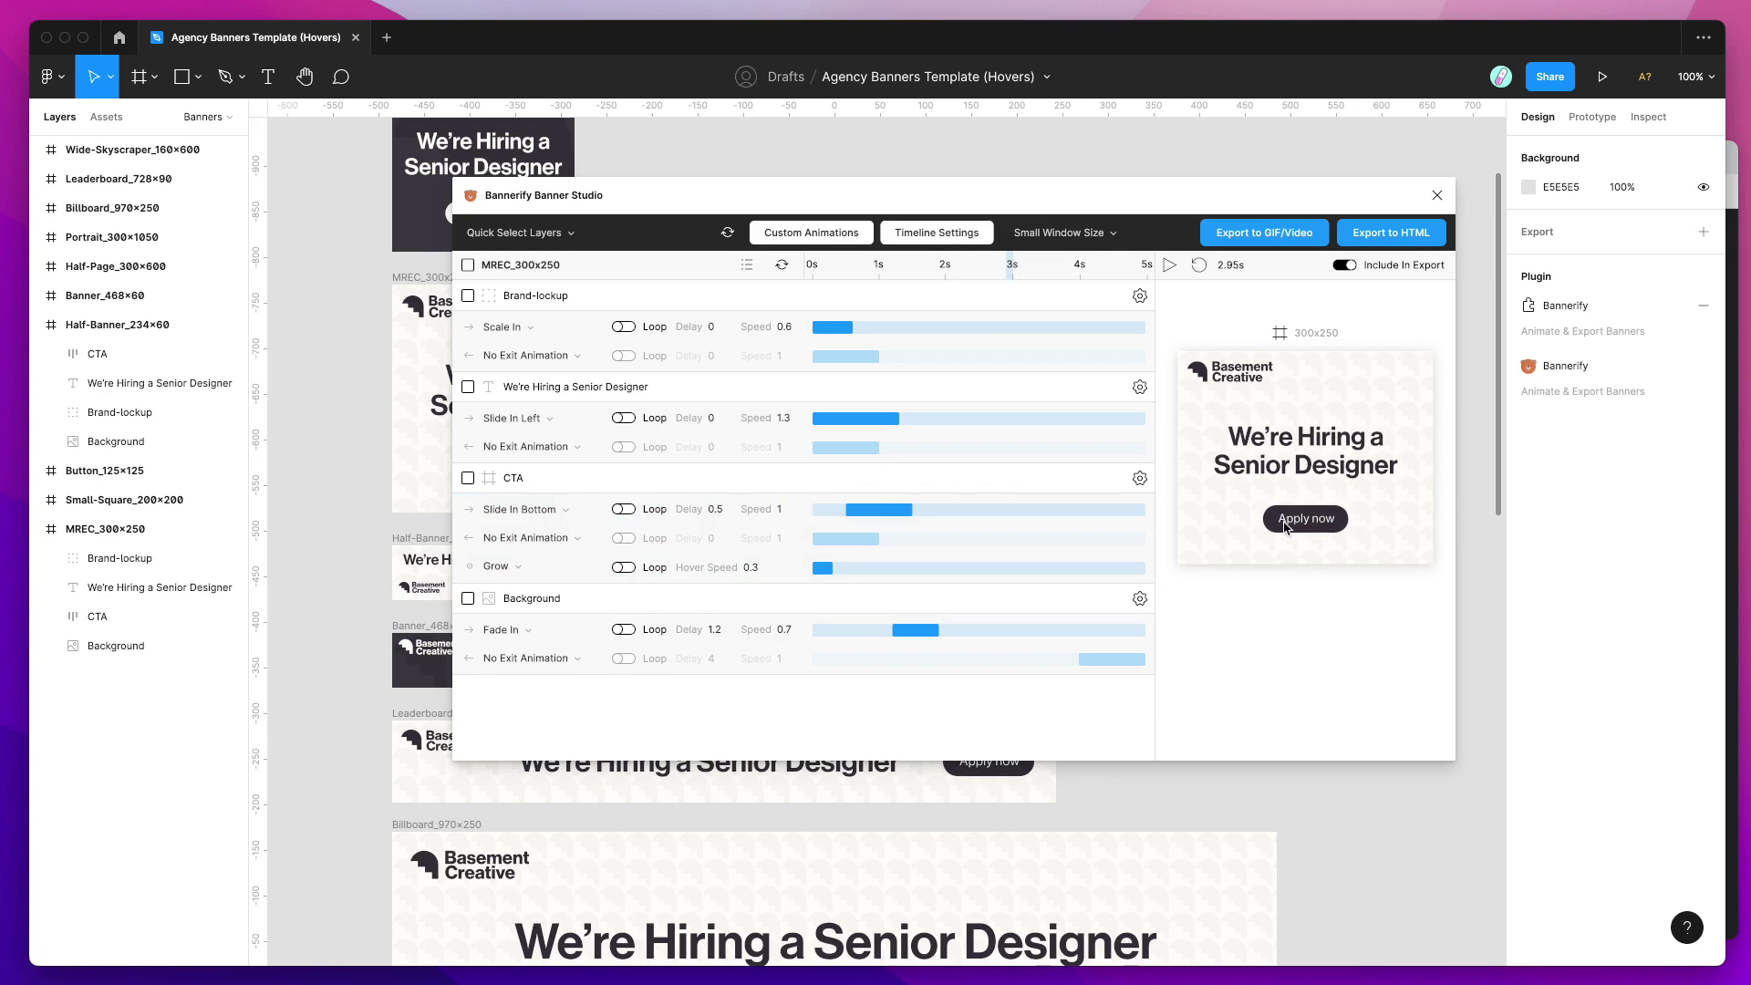
{"action": "left_click", "coordinate": [501, 567]}
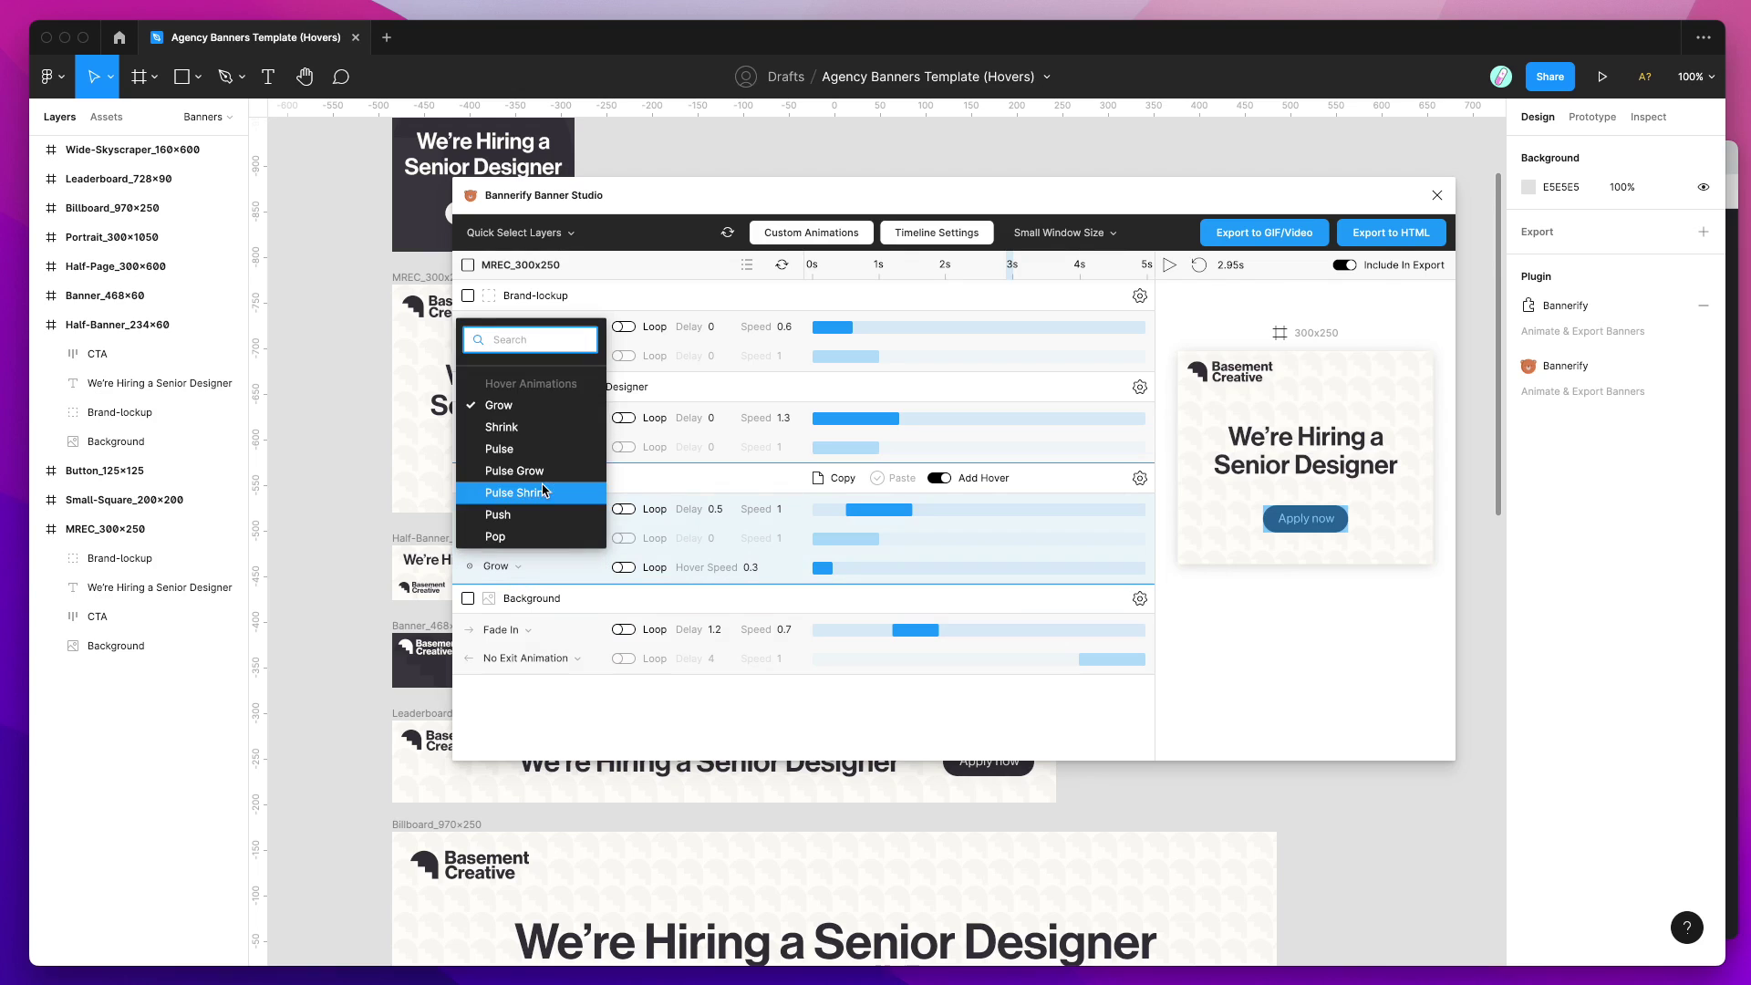
Switch the CTA hover animation from Rotate to Bounce In.
{"action": "scroll", "coordinate": [543, 493], "scroll_direction": "down", "scroll_amount": 5}
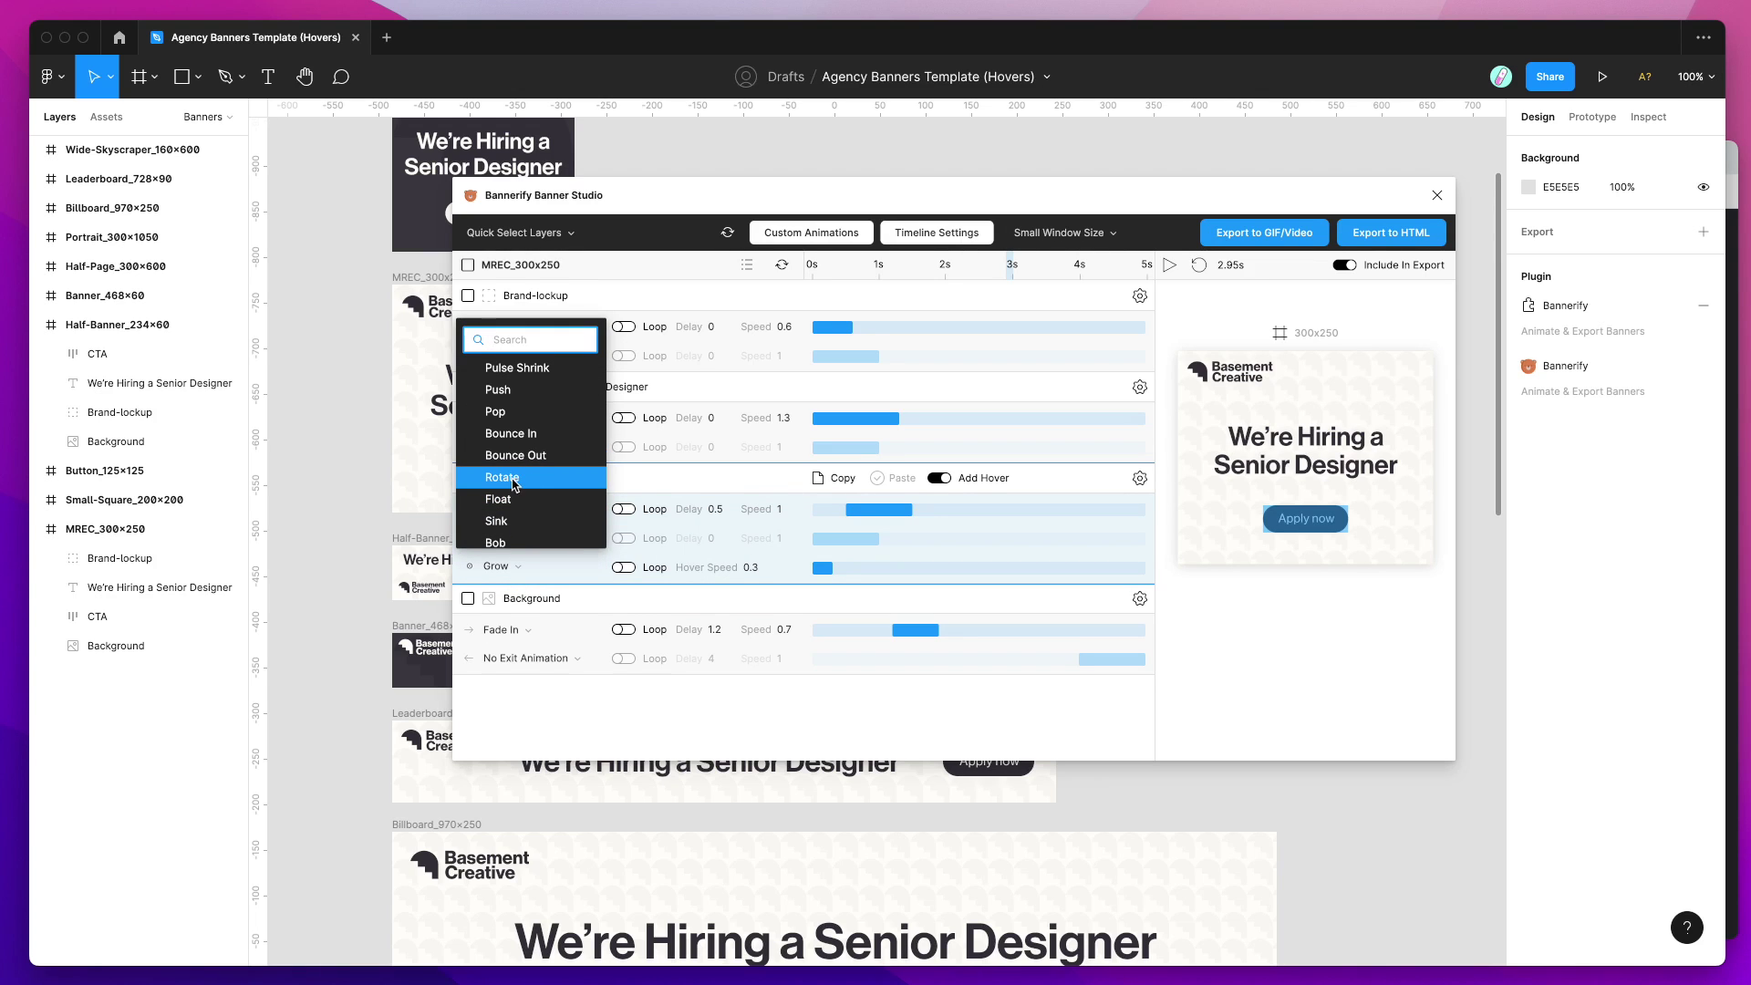
{"action": "left_click", "coordinate": [513, 484]}
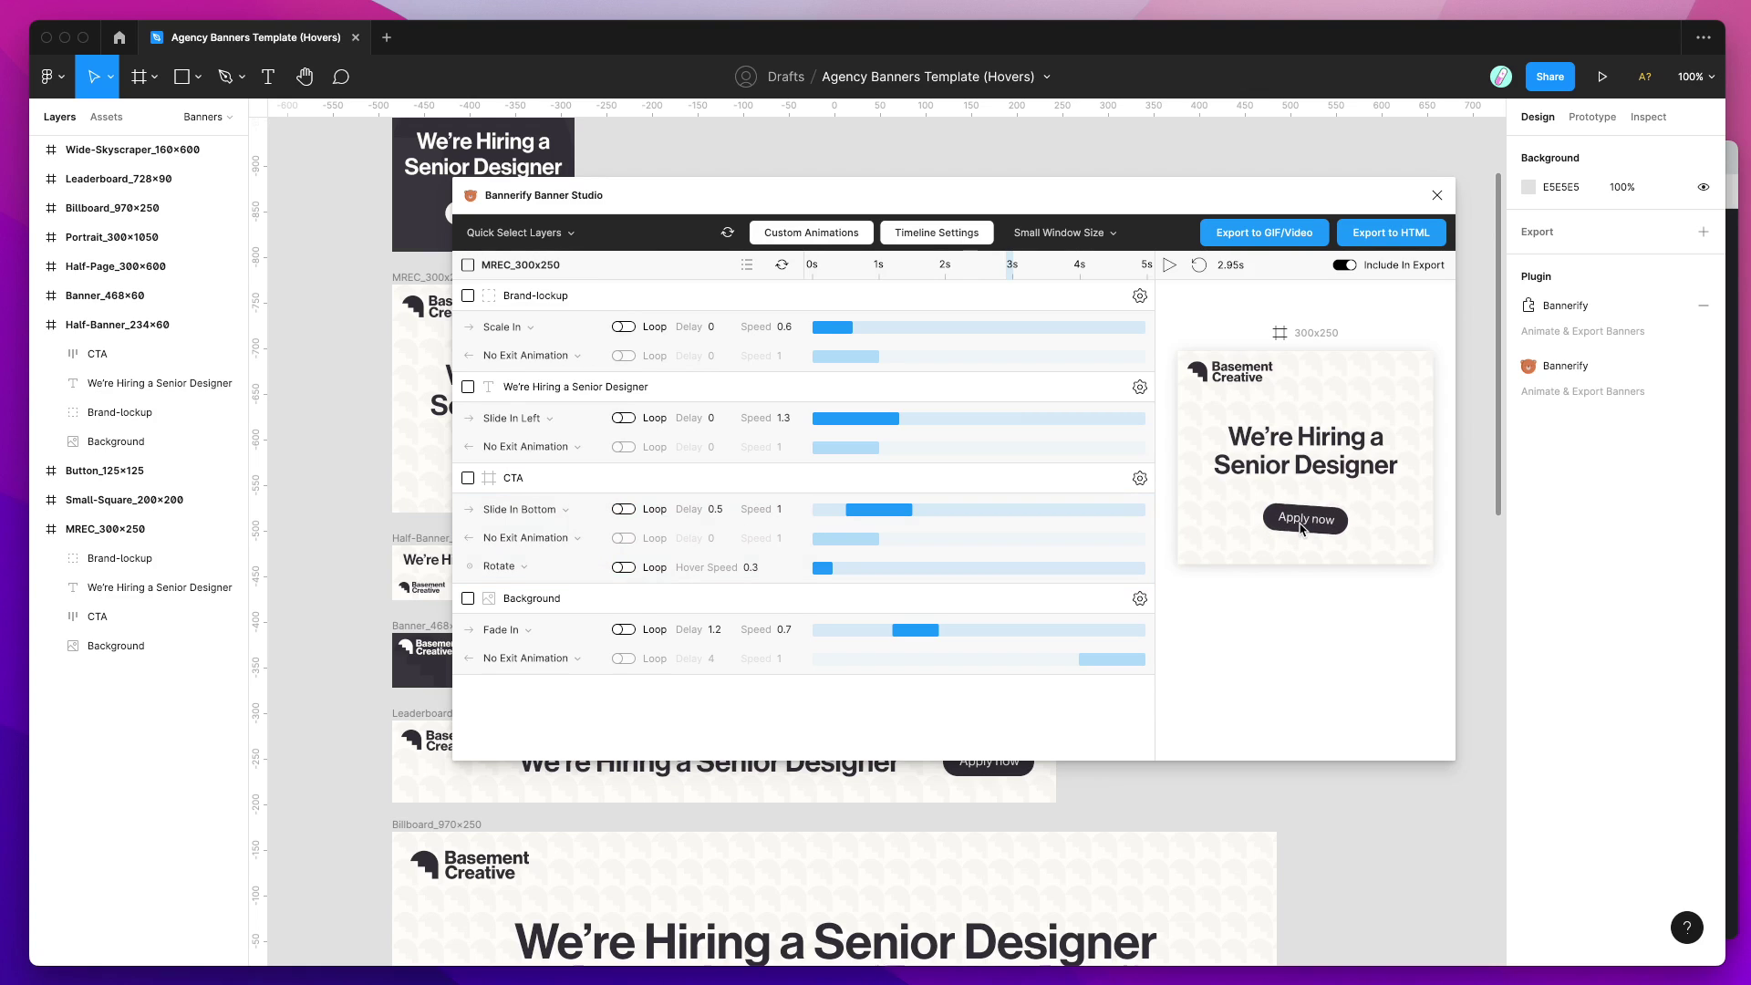
{"action": "left_click", "coordinate": [516, 566]}
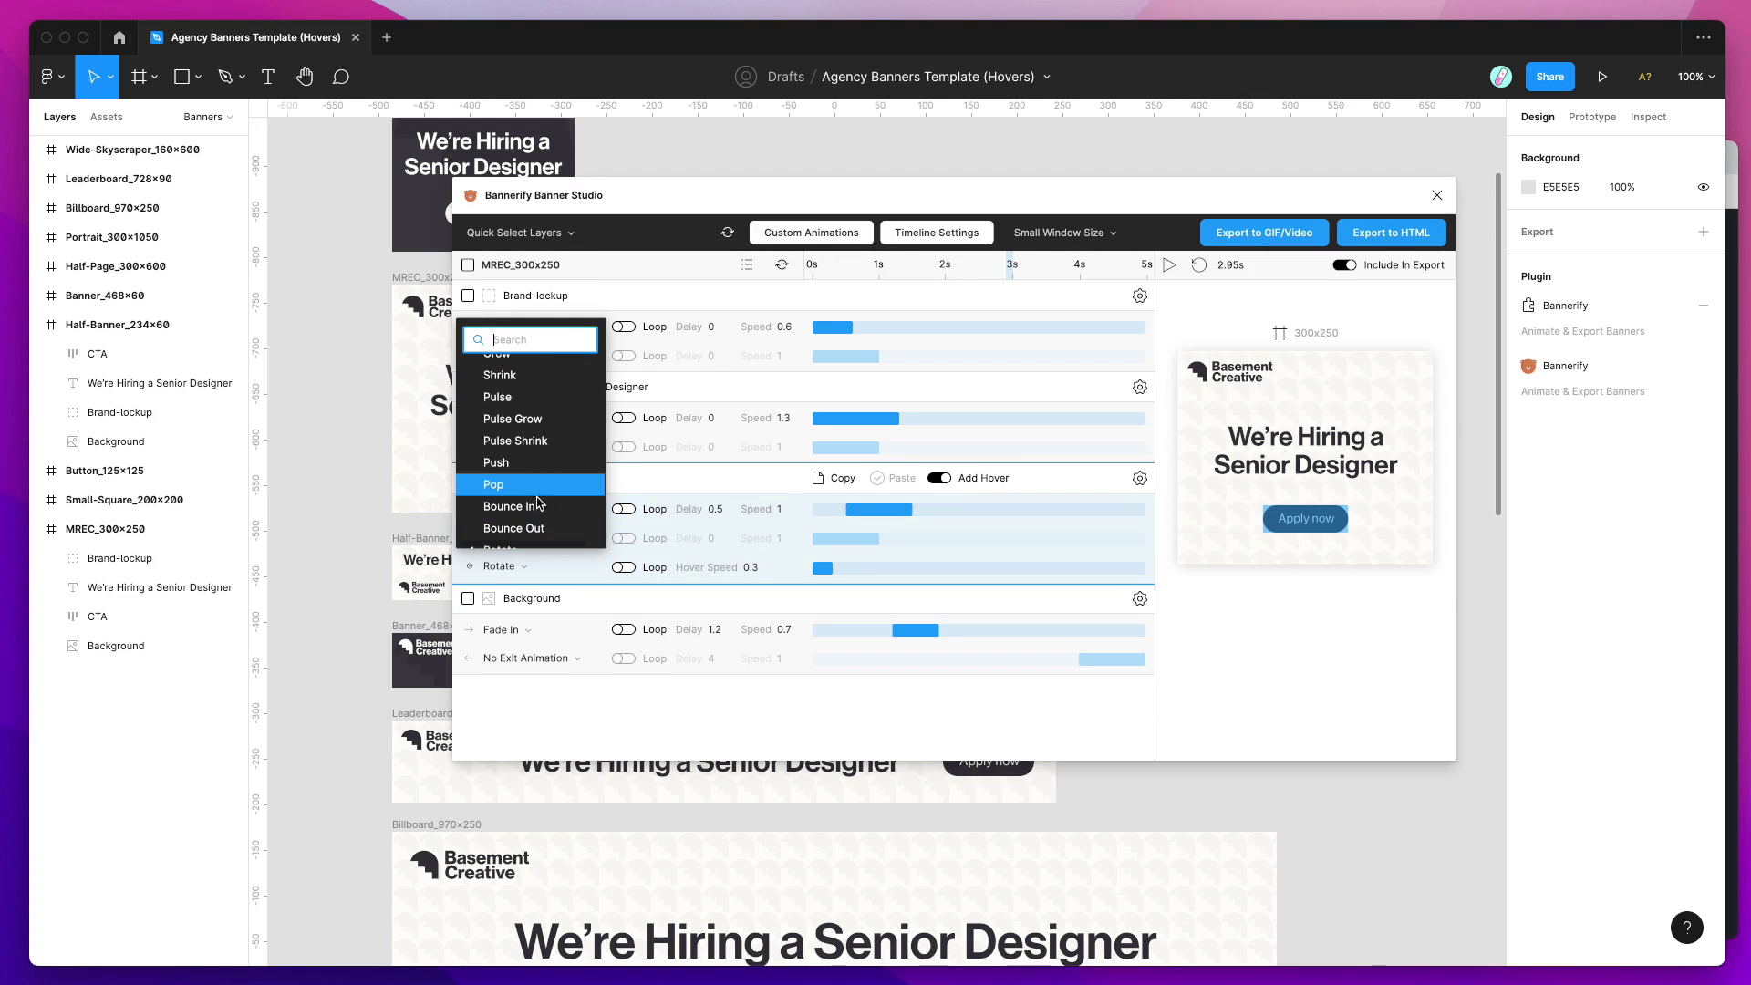
{"action": "left_click", "coordinate": [518, 508]}
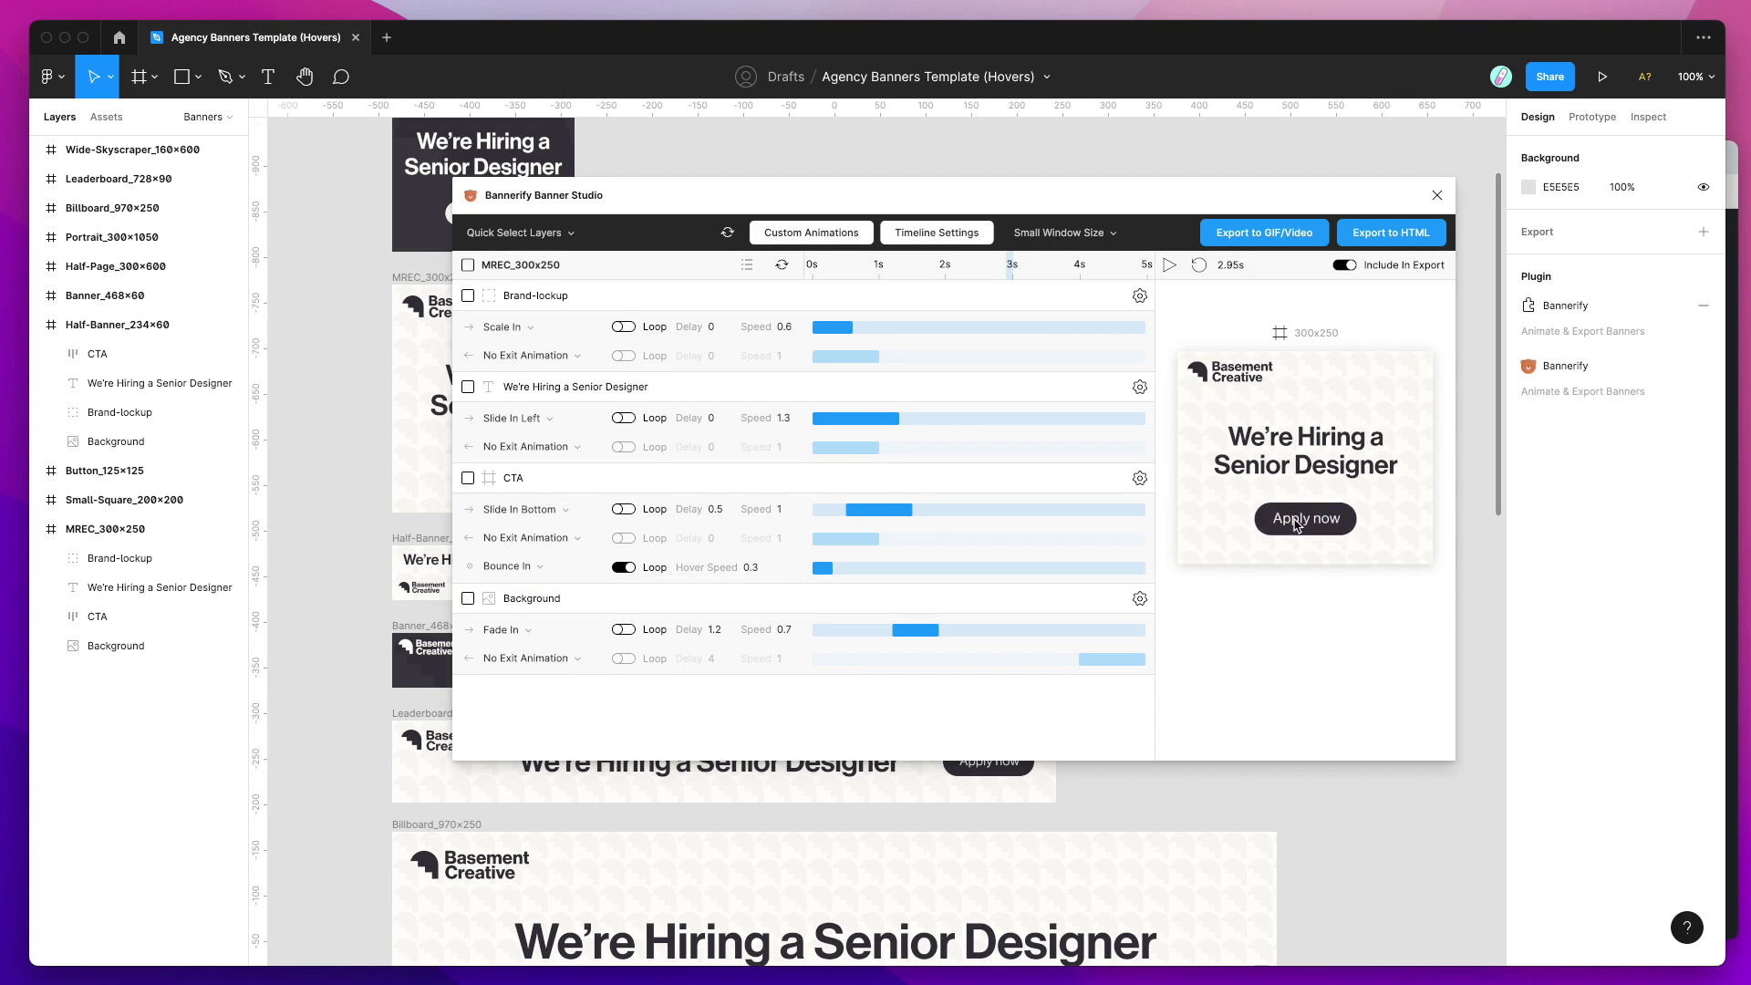
Keep the Bounce In hover looping and stretch the CTA hover bar to speed 1.
{"action": "left_click", "coordinate": [638, 567]}
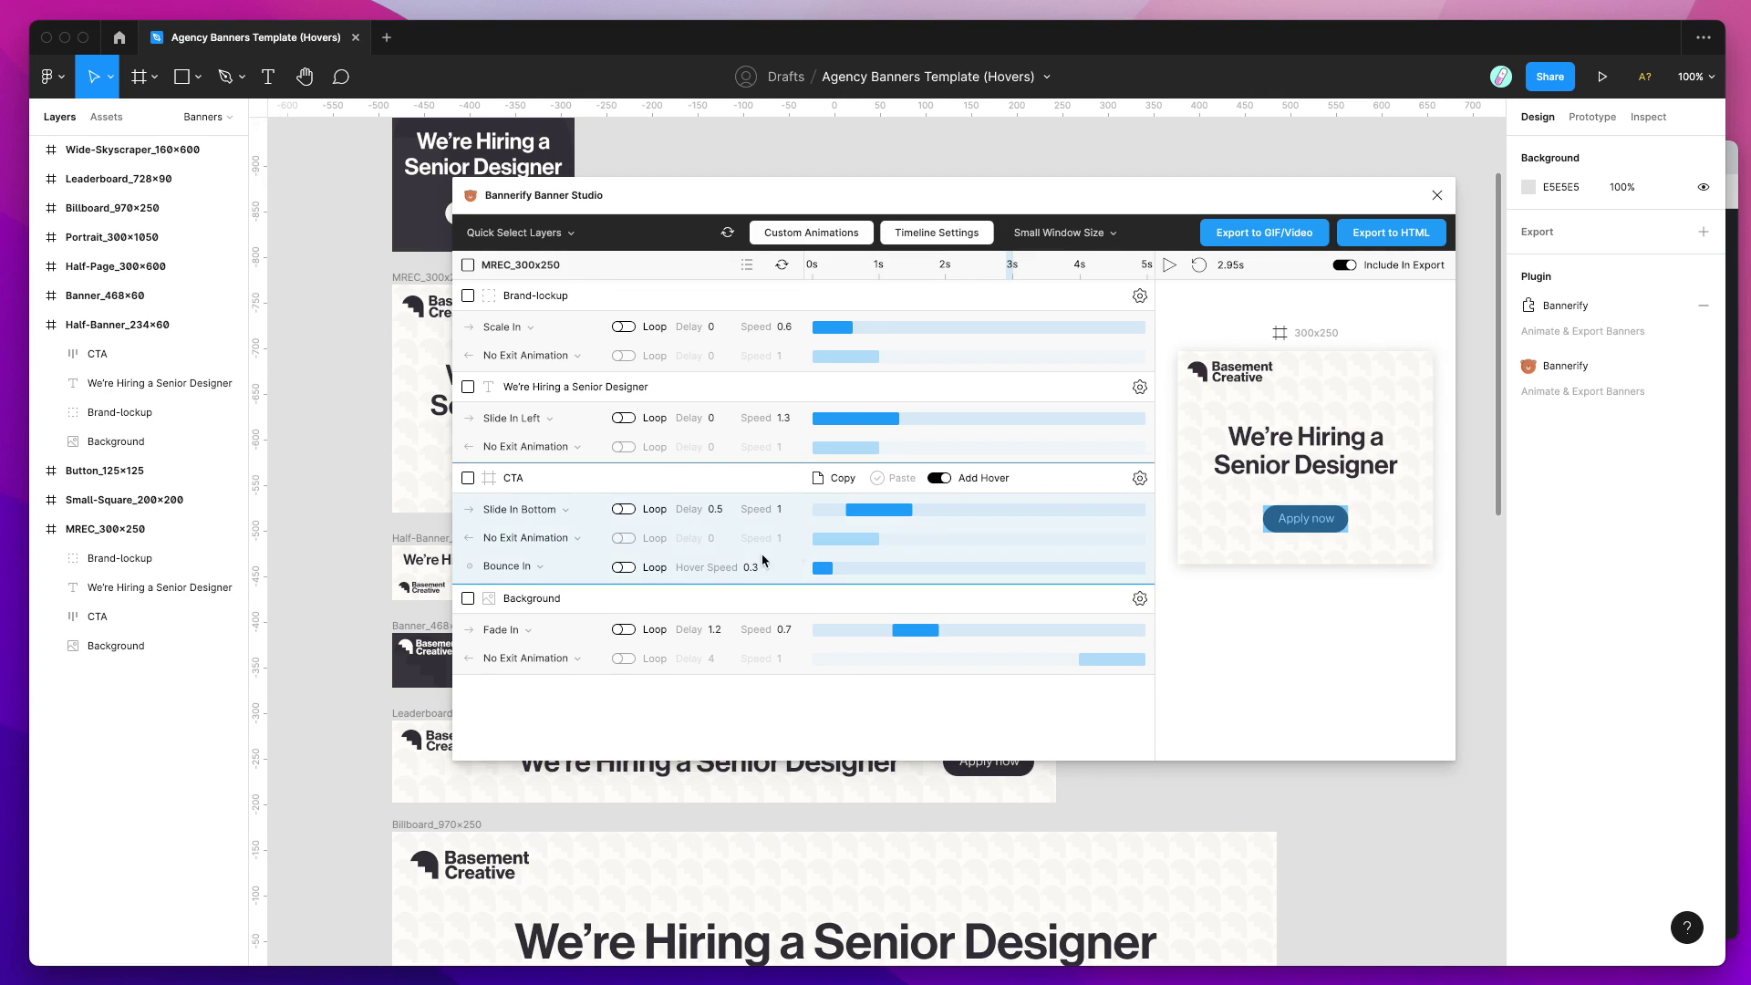
{"action": "left_click", "coordinate": [659, 569]}
{"action": "left_click_drag", "start_coordinate": [835, 569], "coordinate": [878, 569]}
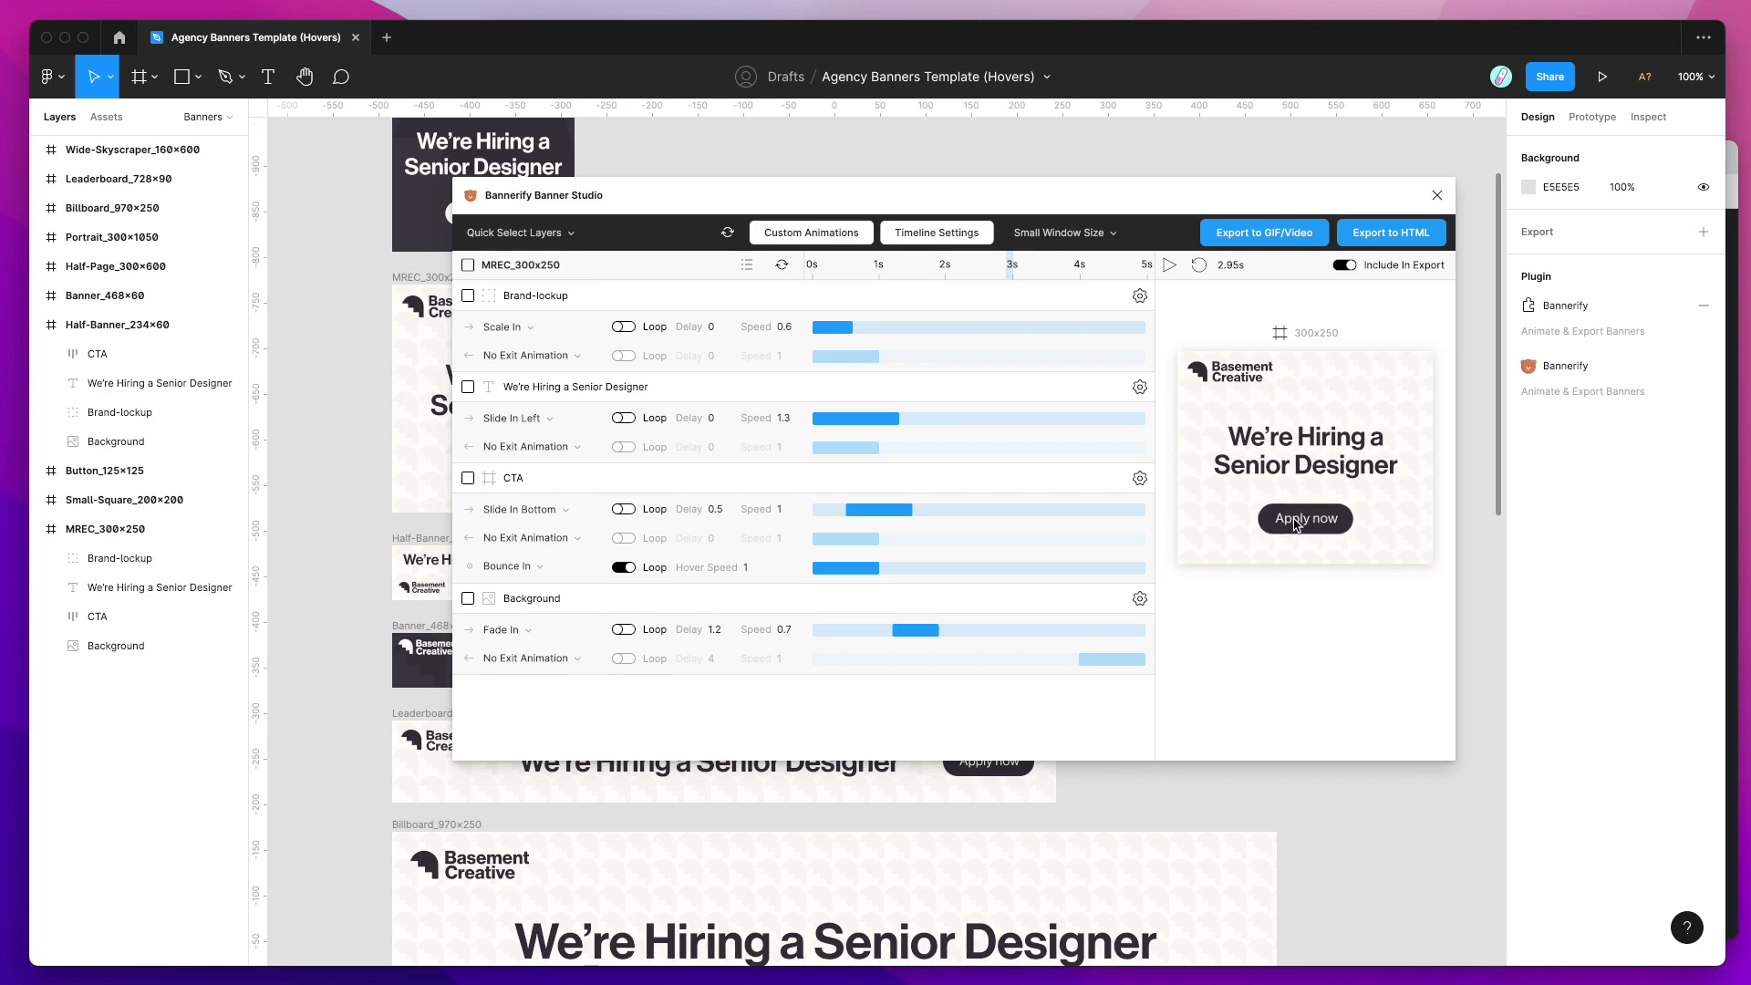
{"action": "left_click", "coordinate": [1230, 525]}
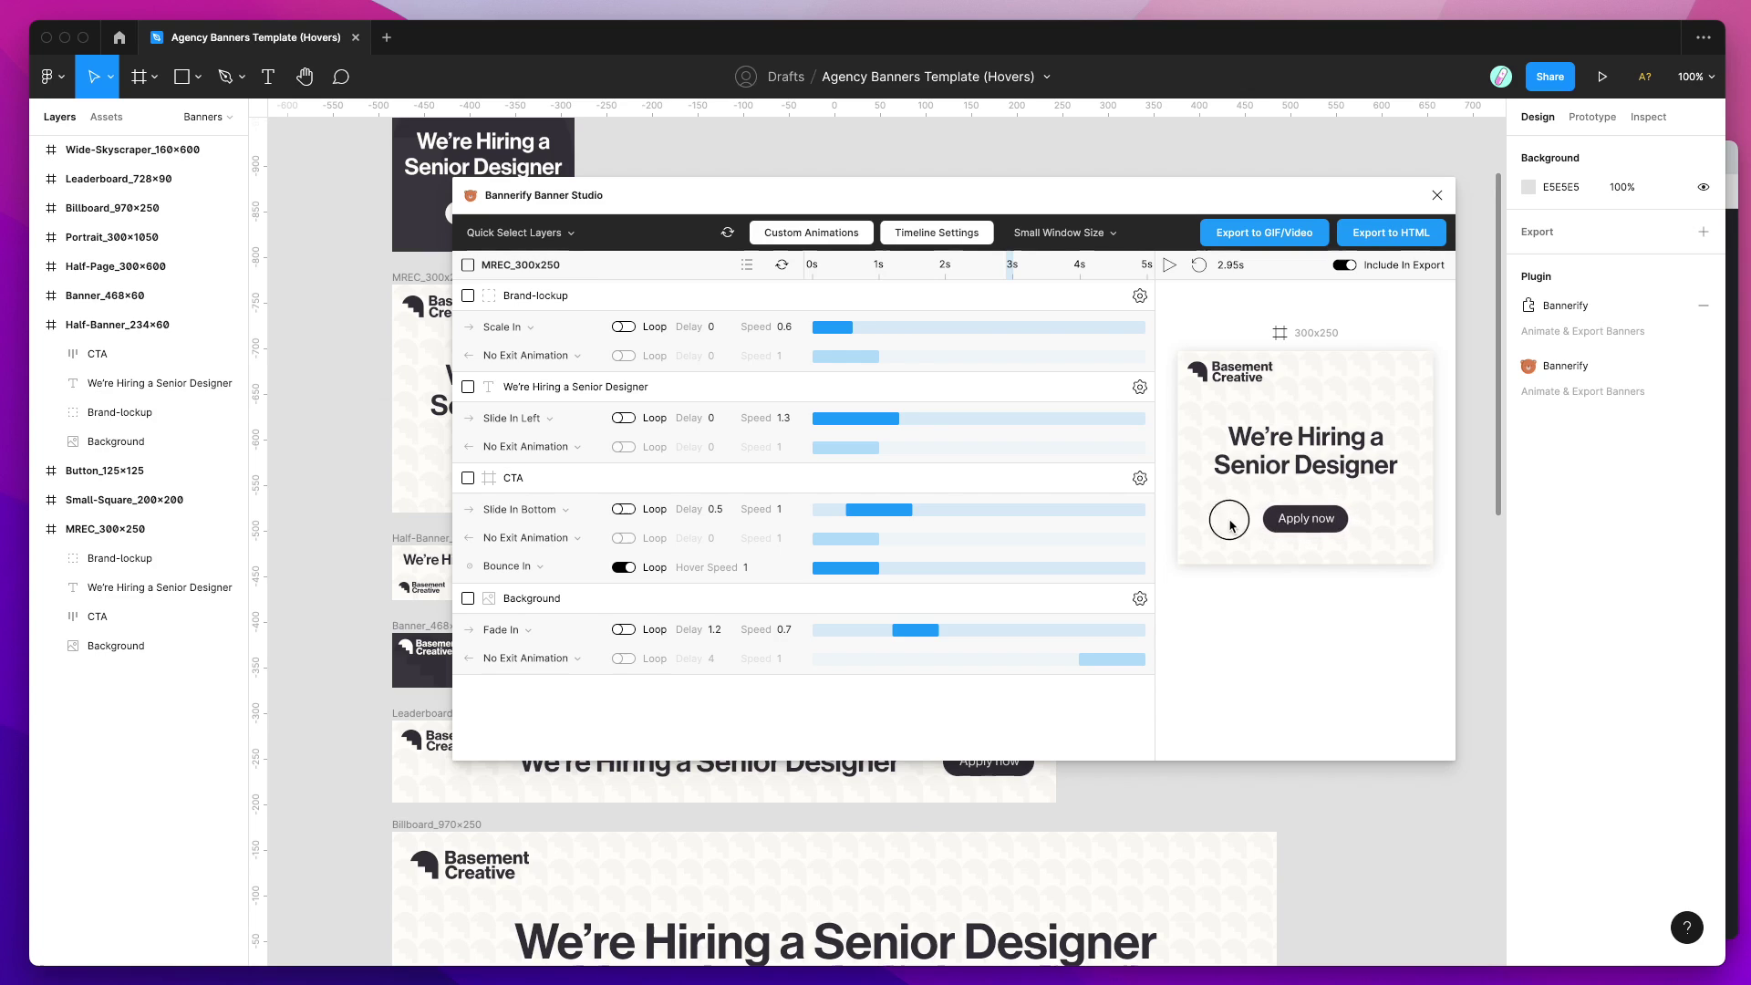
{"action": "mouse_move", "coordinate": [1136, 512]}
{"action": "mouse_move", "coordinate": [869, 350]}
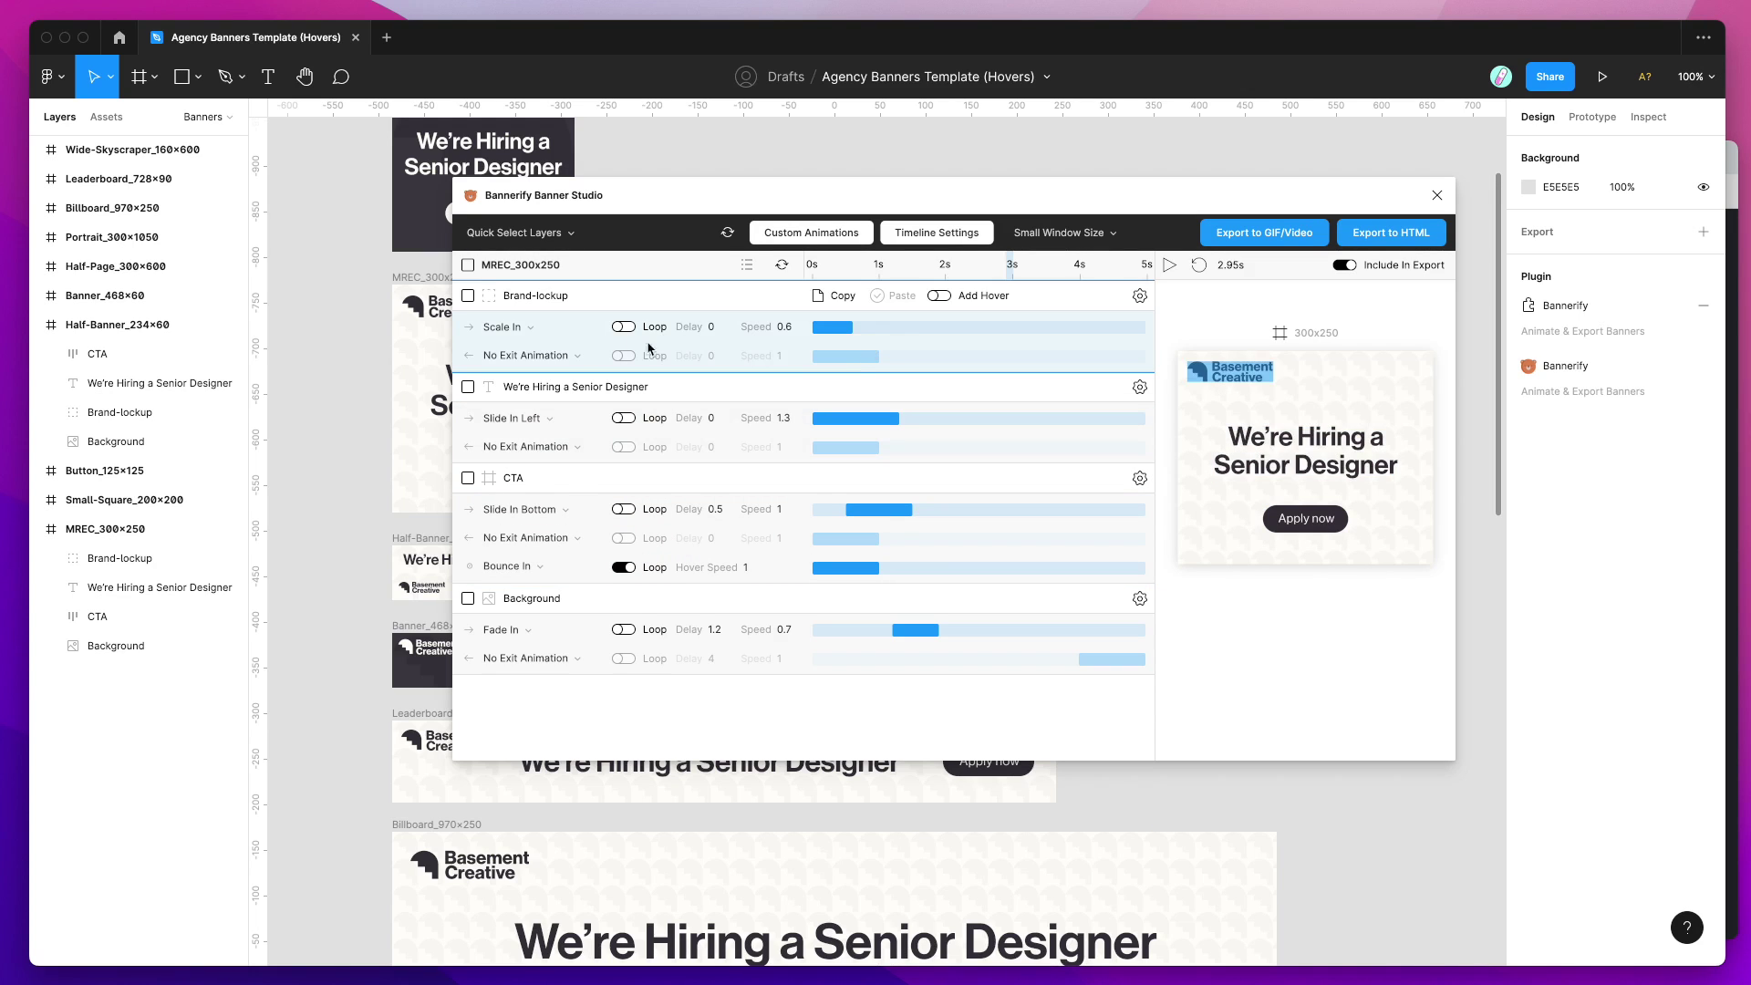
Add a hover animation to Brand-lockup, settling on Wobble Top instead of Skew Forward.
{"action": "left_click", "coordinate": [969, 303]}
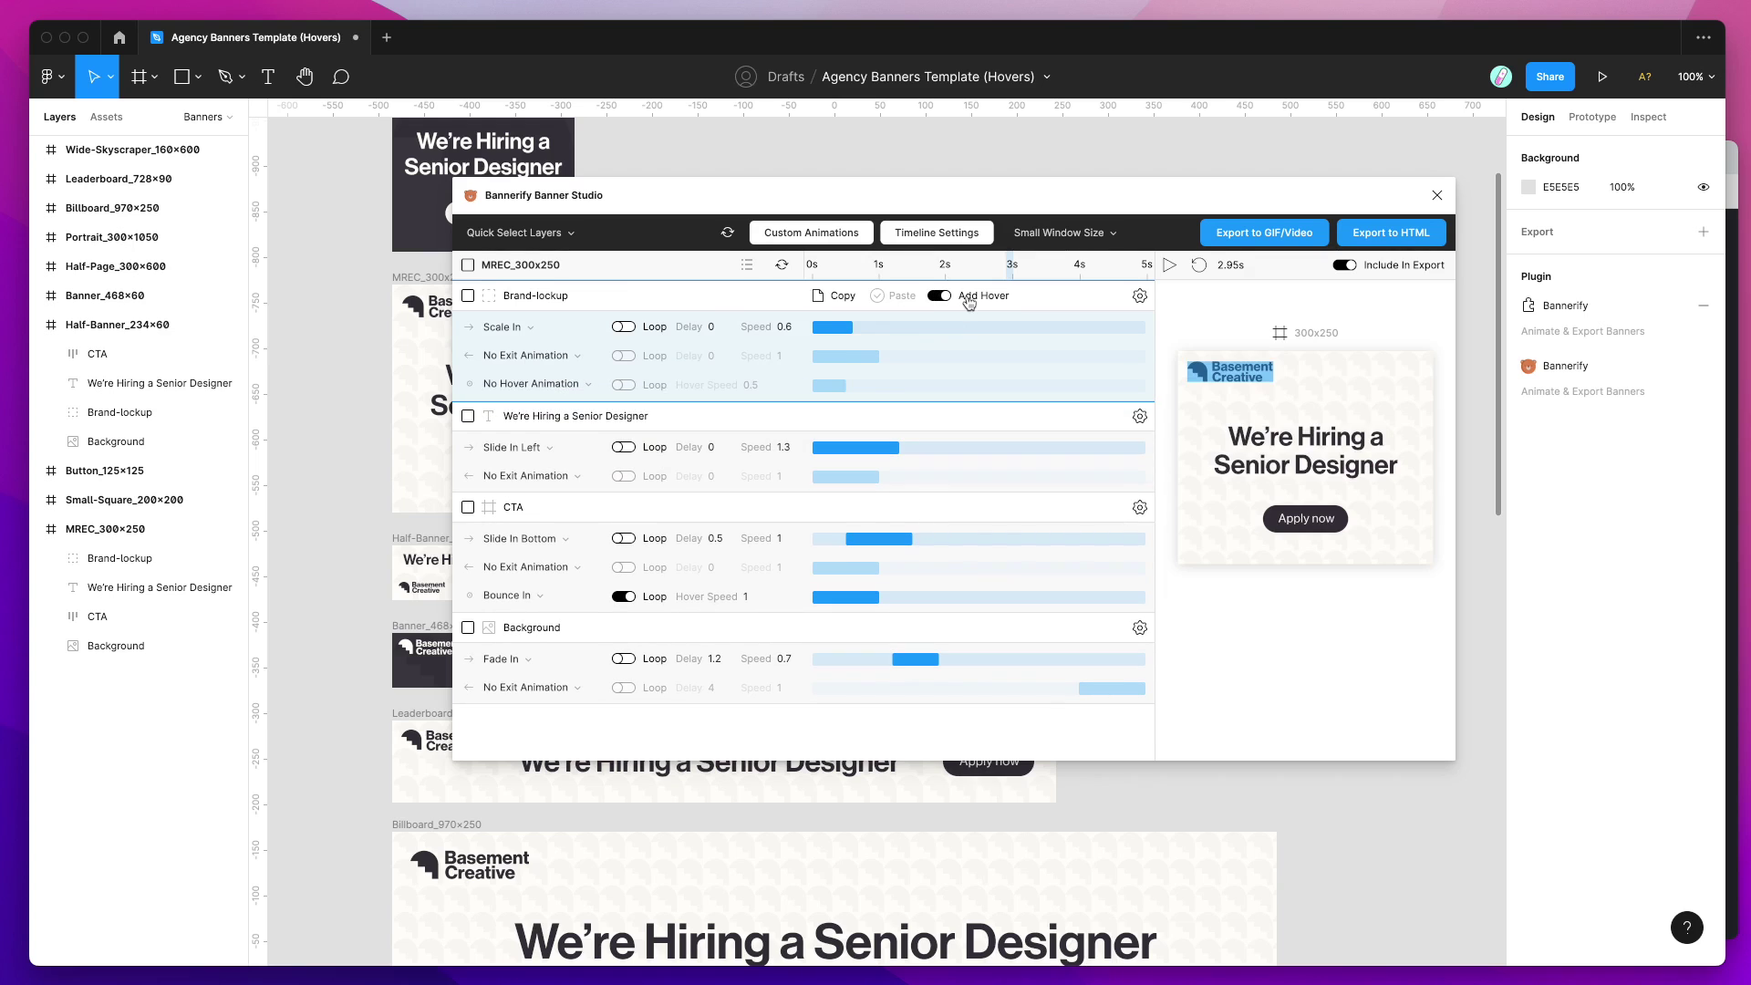
{"action": "left_click", "coordinate": [539, 386]}
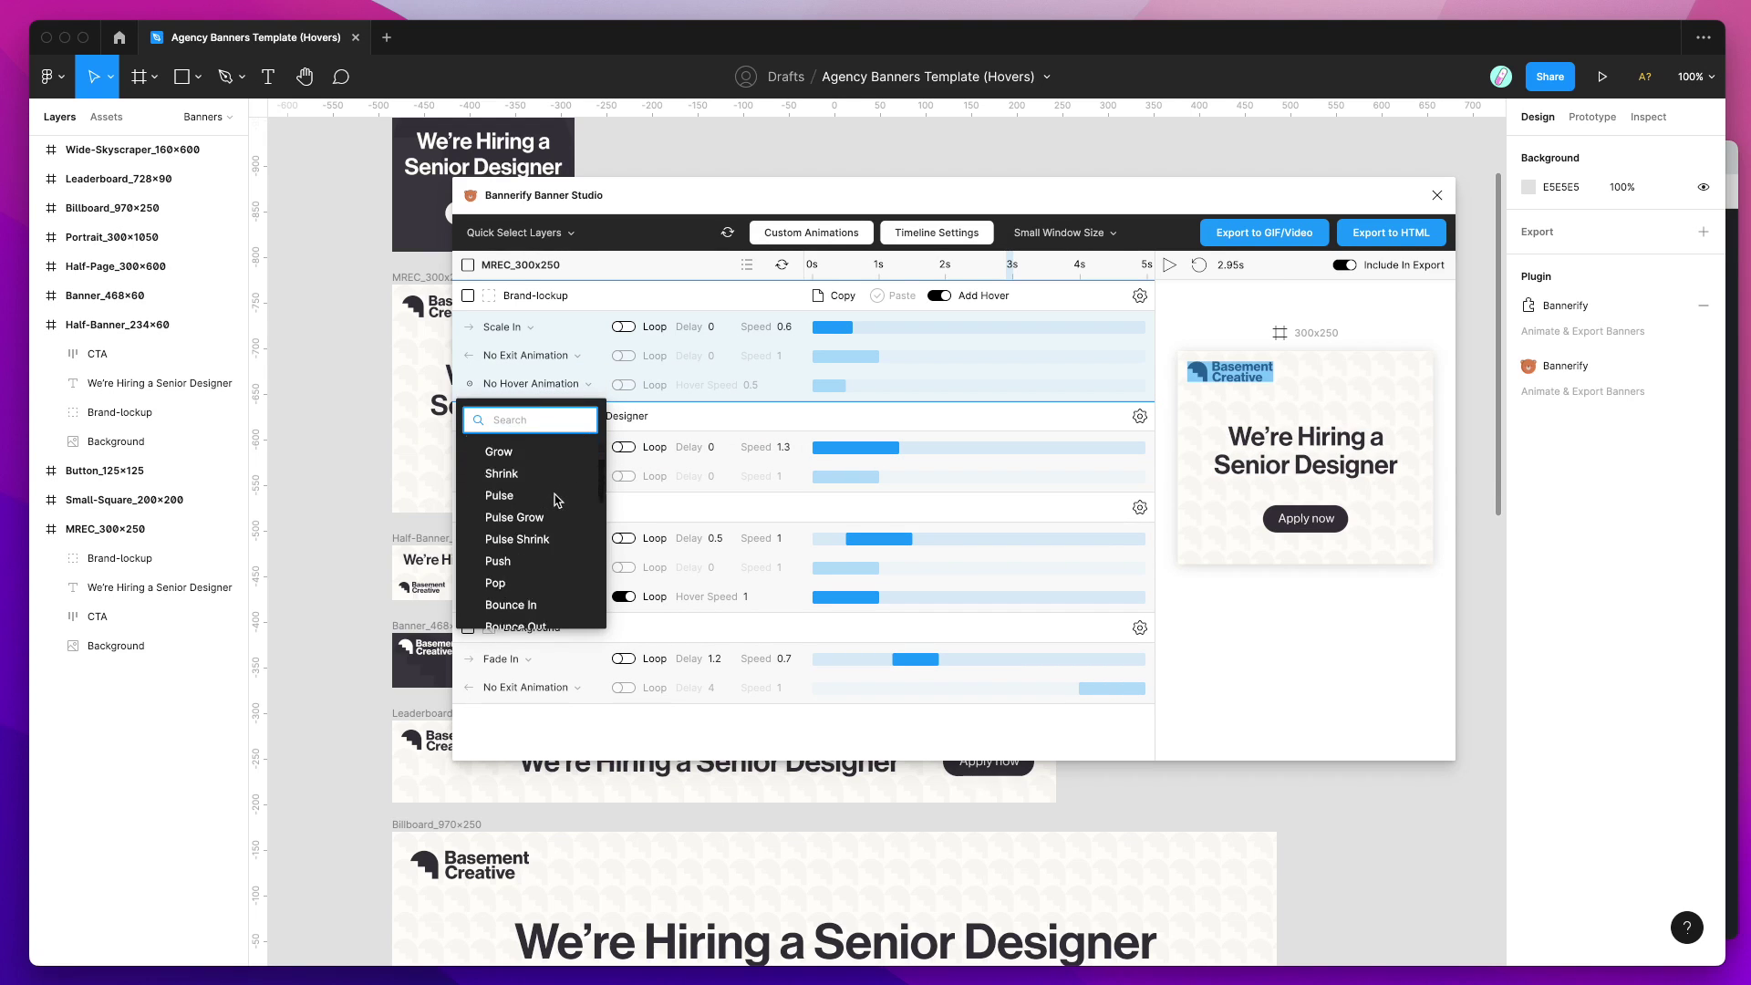
{"action": "scroll", "coordinate": [558, 500], "scroll_direction": "down", "scroll_amount": 10}
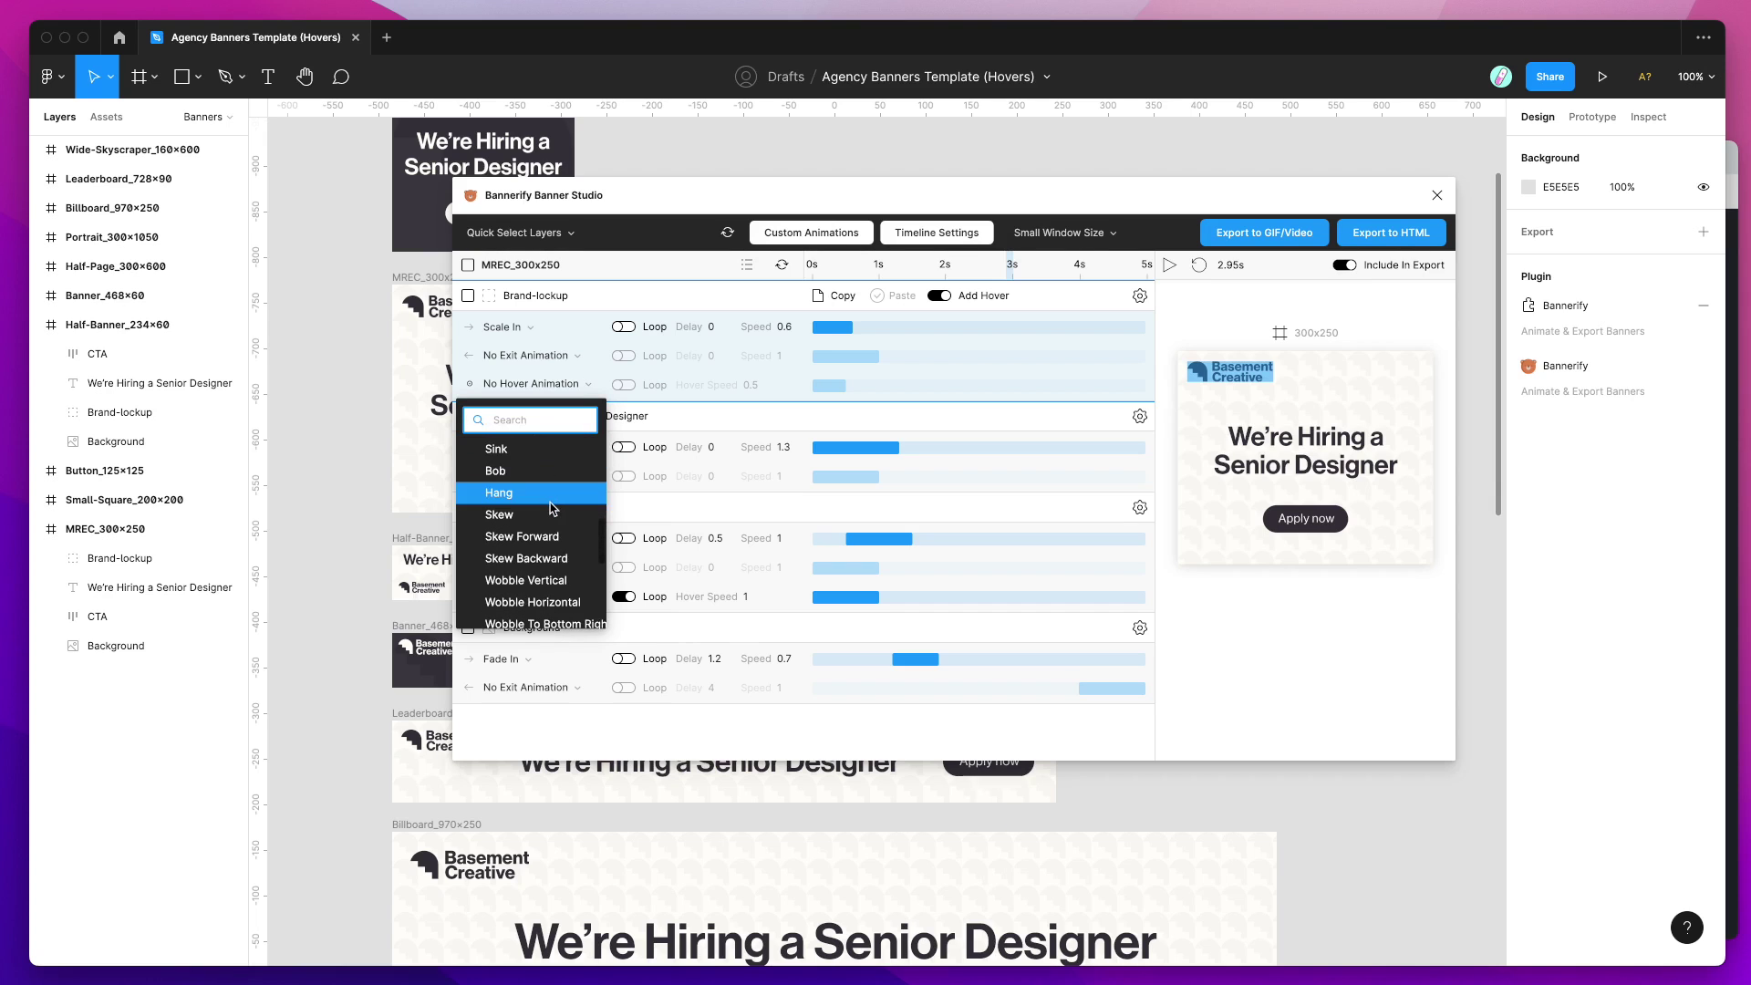
{"action": "scroll", "coordinate": [552, 506], "scroll_direction": "down", "scroll_amount": 1}
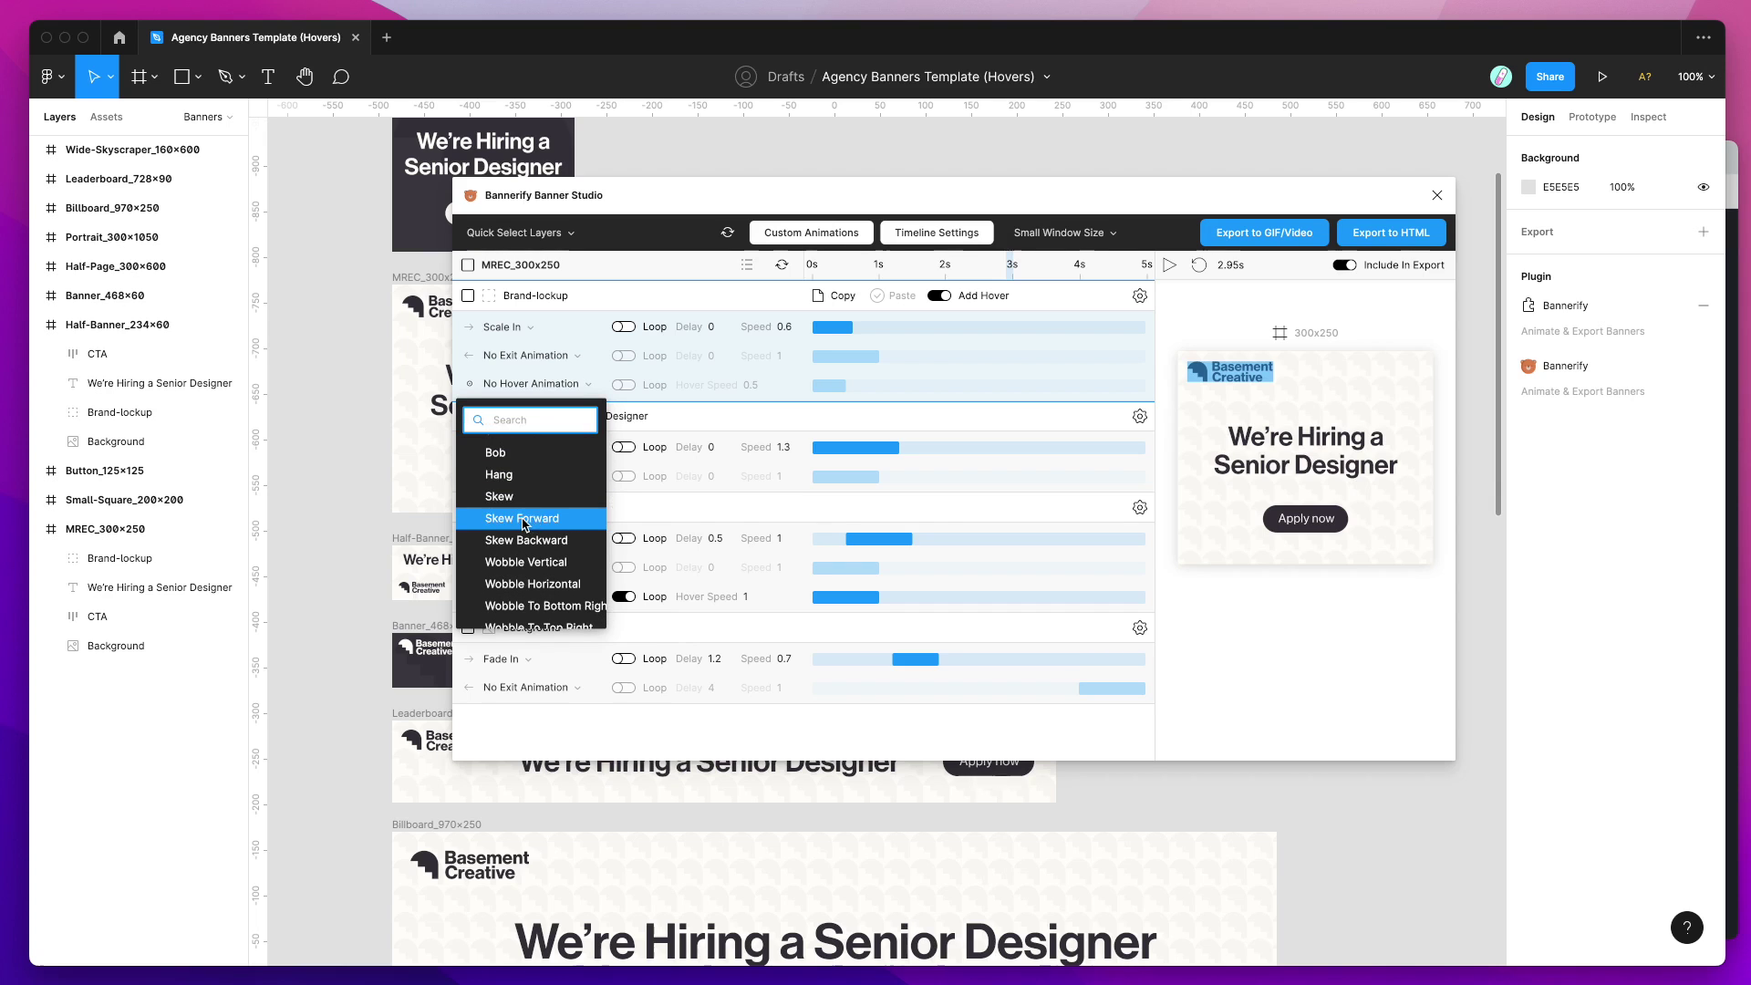
{"action": "left_click", "coordinate": [524, 519]}
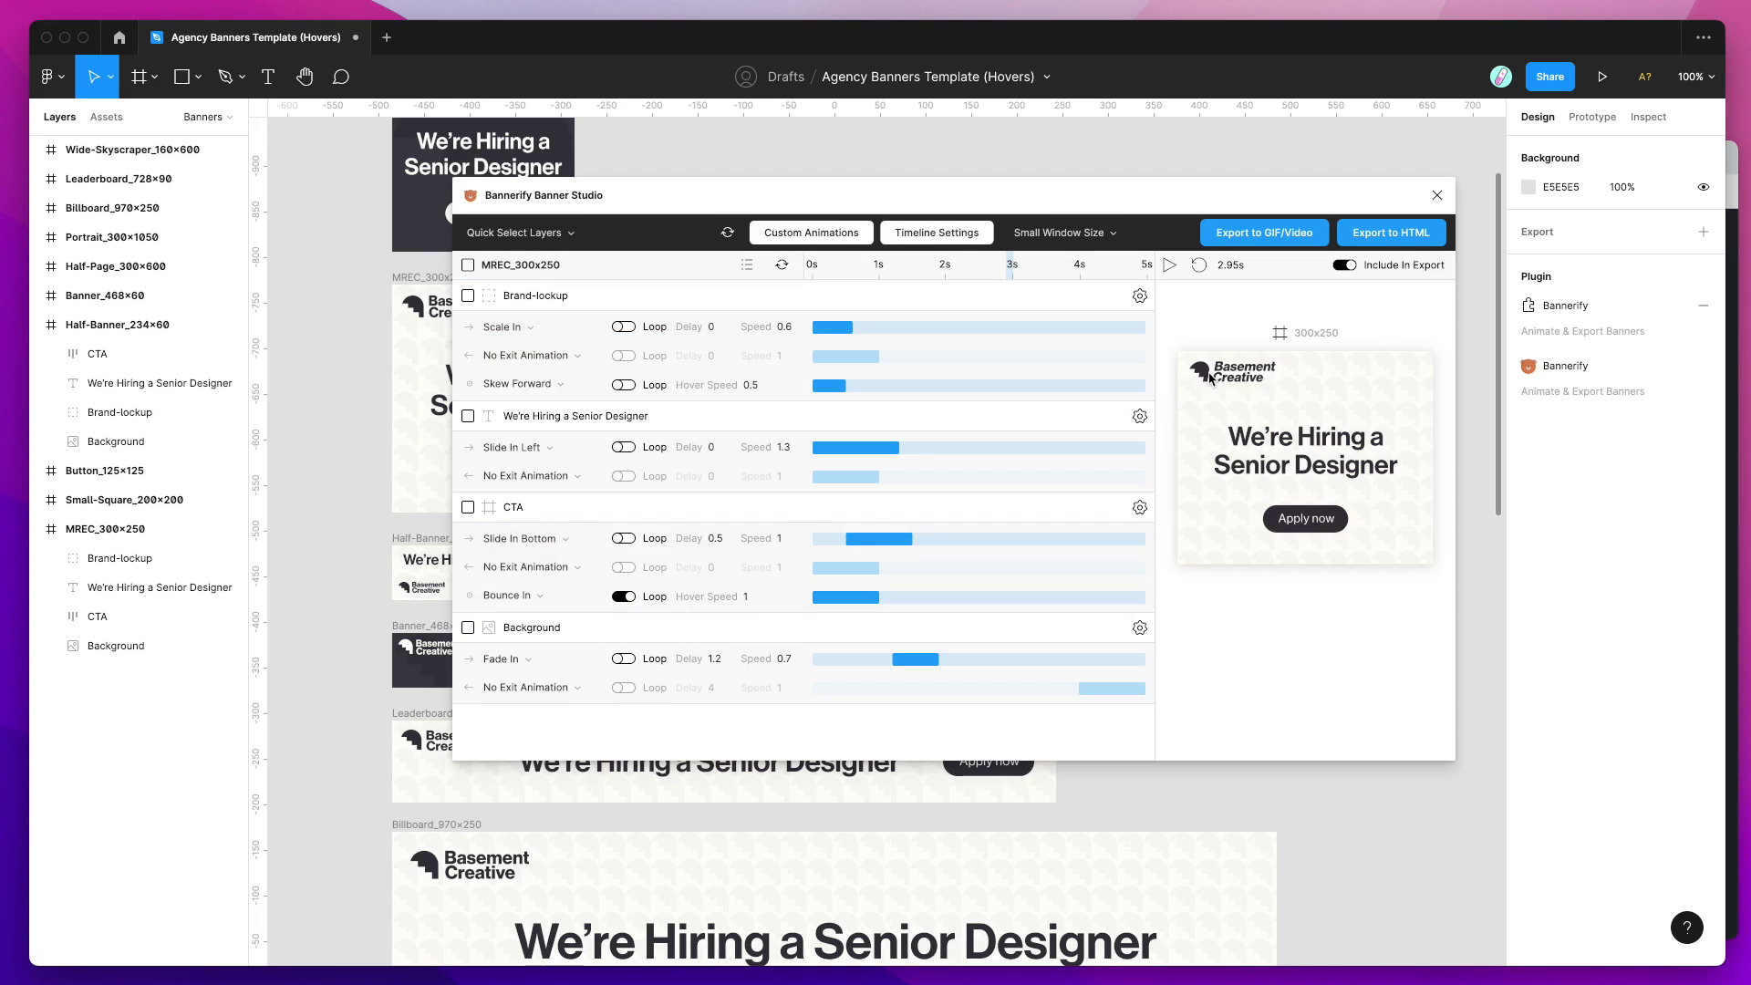
{"action": "mouse_move", "coordinate": [853, 447]}
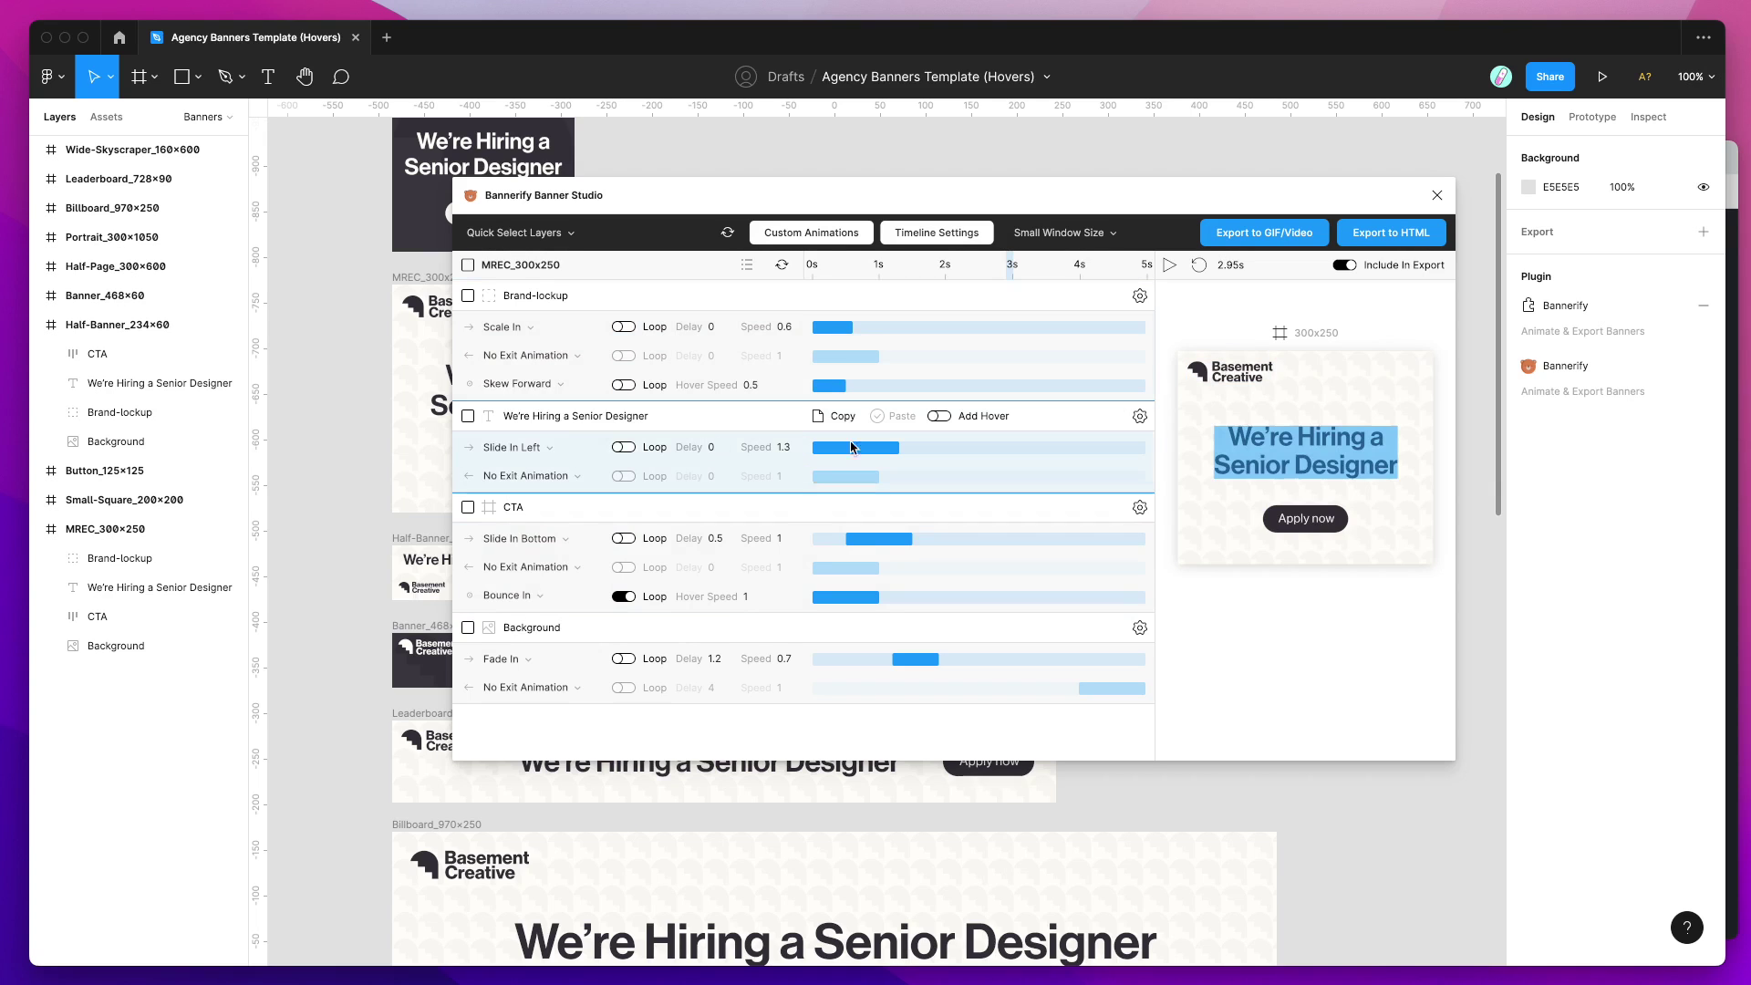
{"action": "left_click", "coordinate": [548, 384]}
{"action": "scroll", "coordinate": [548, 511], "scroll_direction": "down", "scroll_amount": 5}
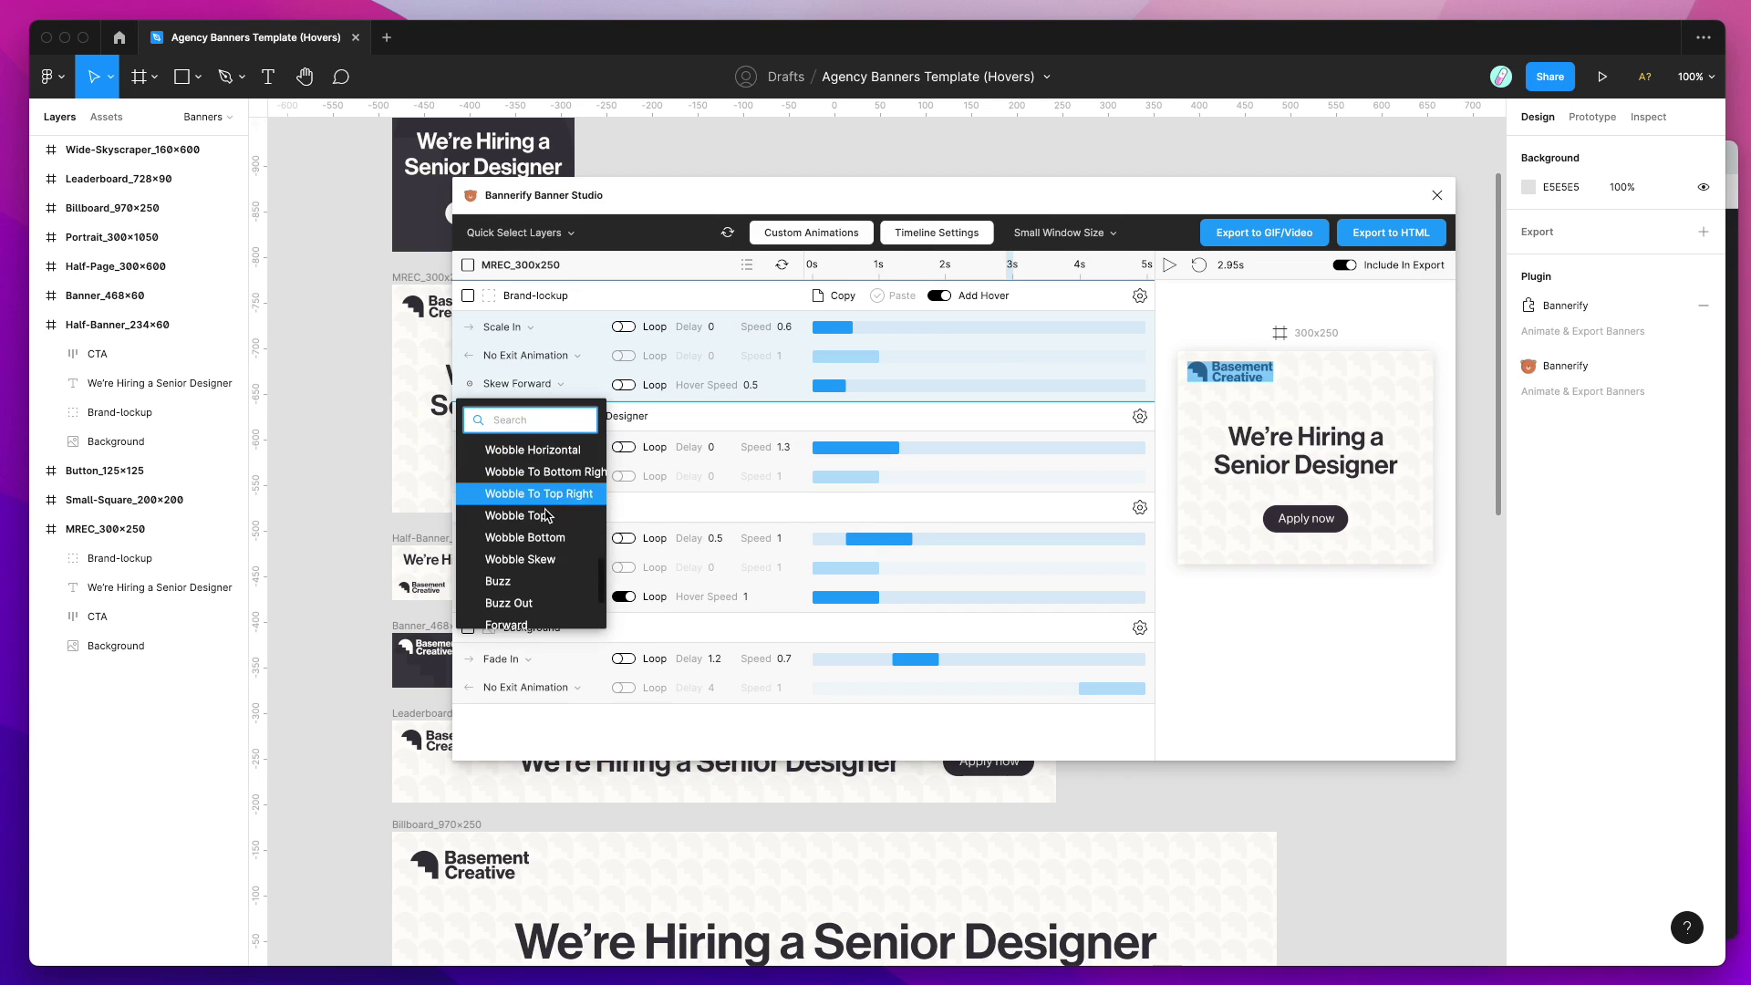
{"action": "left_click", "coordinate": [516, 517]}
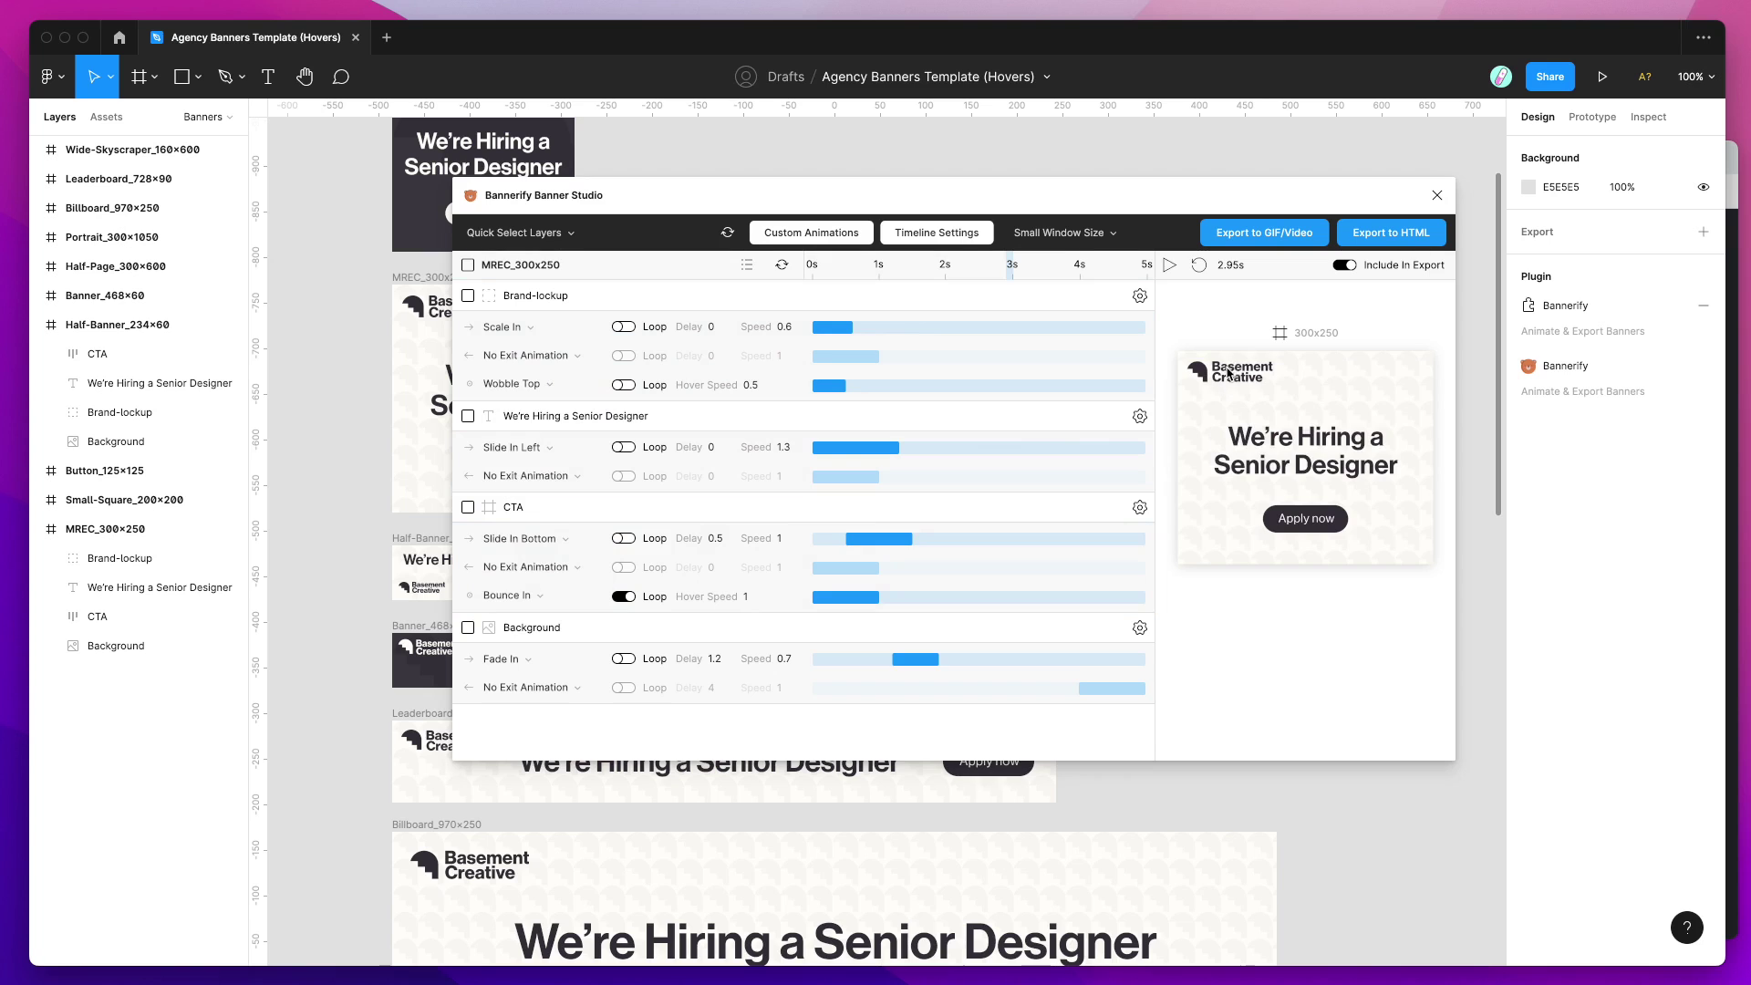
Leave Wobble Top non-looping and stretch the logo hover bar to speed 1.
{"action": "left_click", "coordinate": [624, 385]}
{"action": "left_click", "coordinate": [623, 385]}
{"action": "left_click_drag", "start_coordinate": [849, 386], "coordinate": [879, 387]}
{"action": "left_click", "coordinate": [1383, 235]}
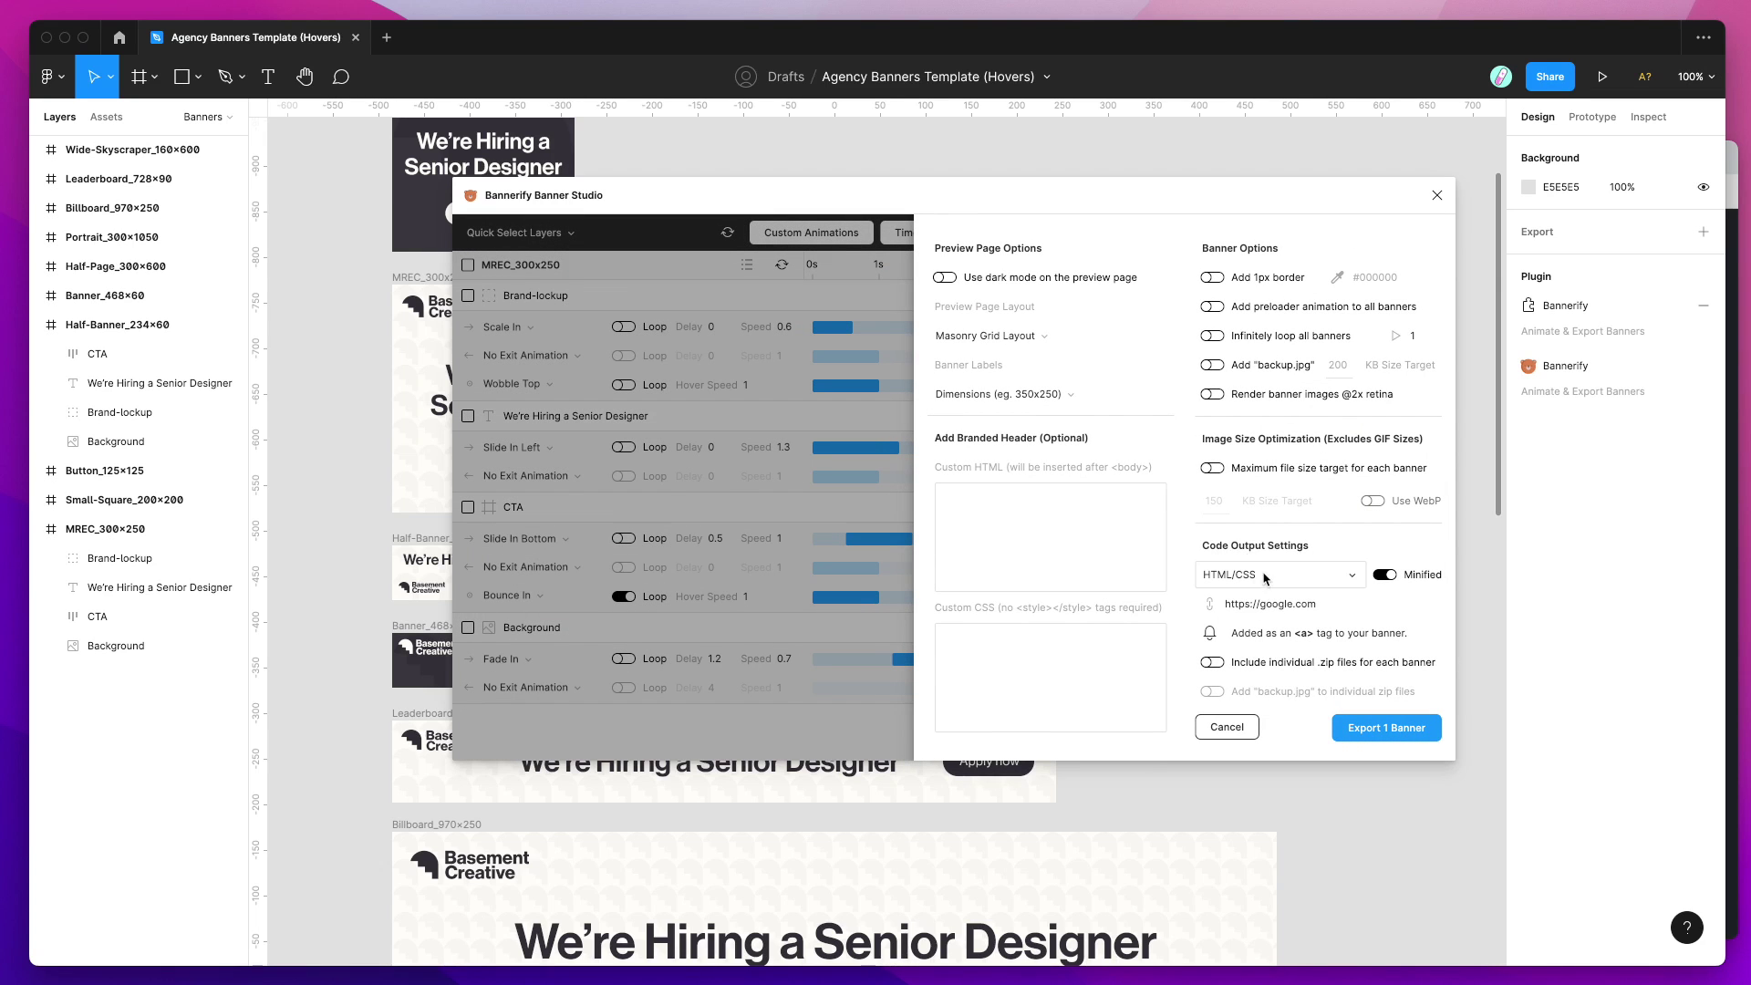
Keep HTML/CSS as the code output format.
{"action": "left_click", "coordinate": [1242, 577]}
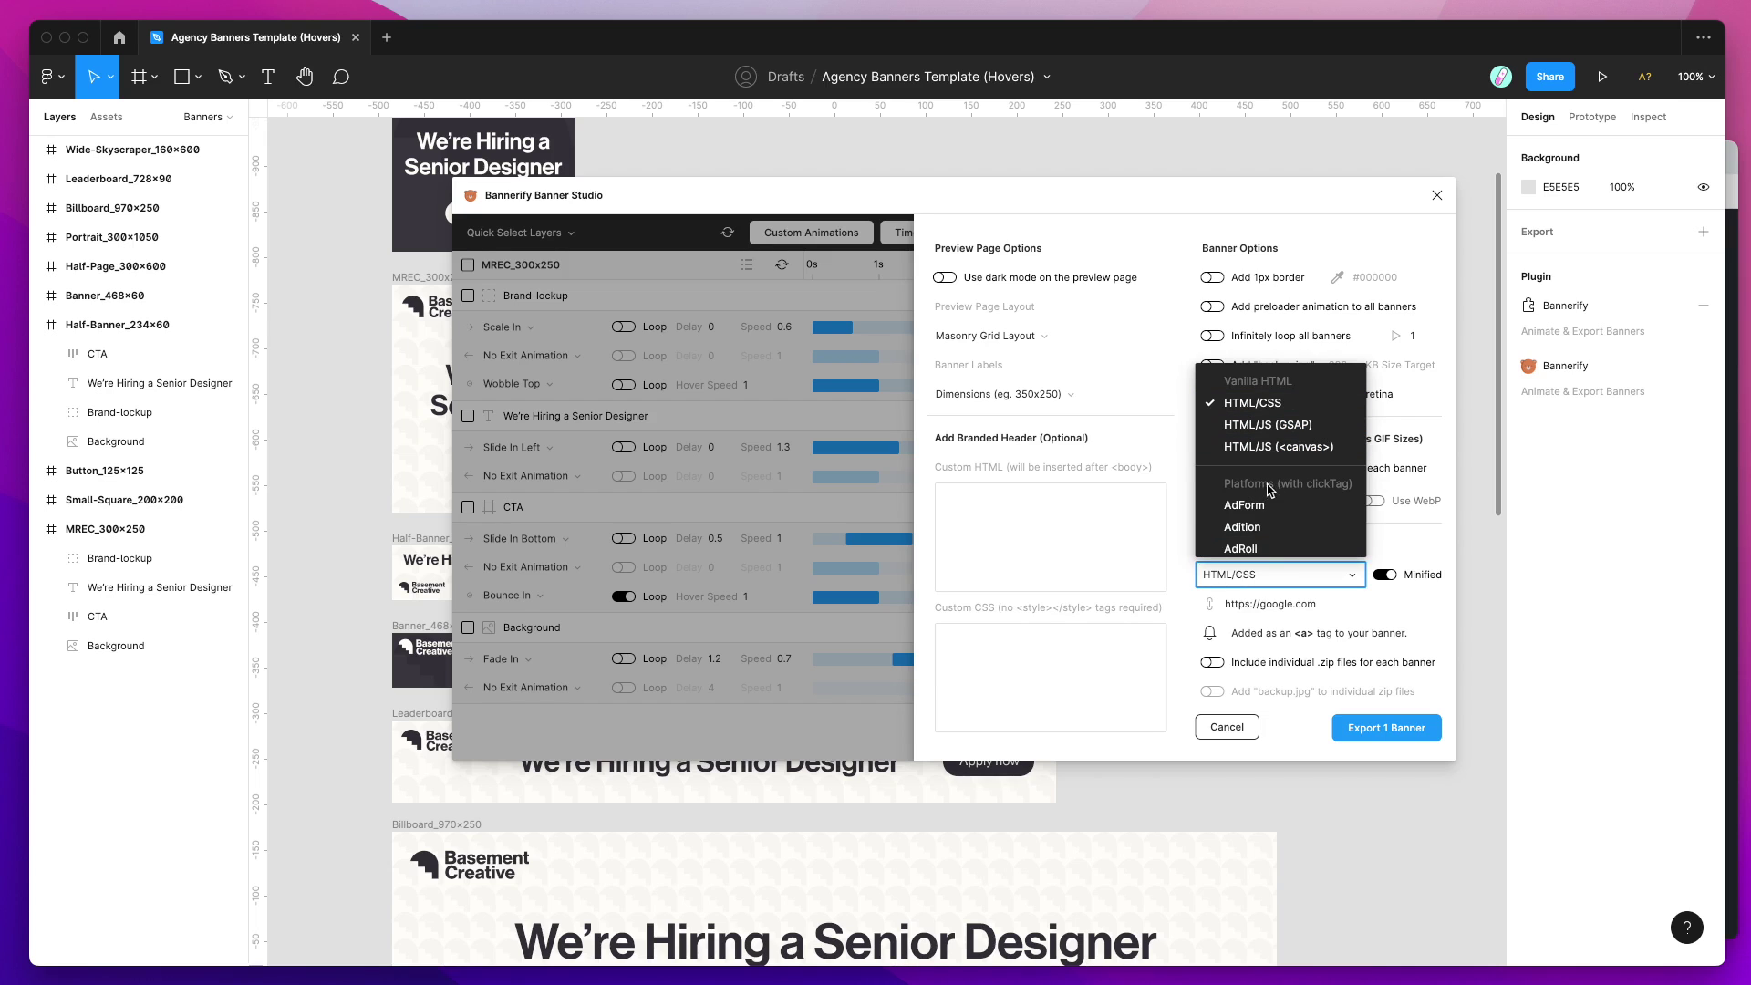
{"action": "scroll", "coordinate": [1266, 492], "scroll_direction": "down", "scroll_amount": 3}
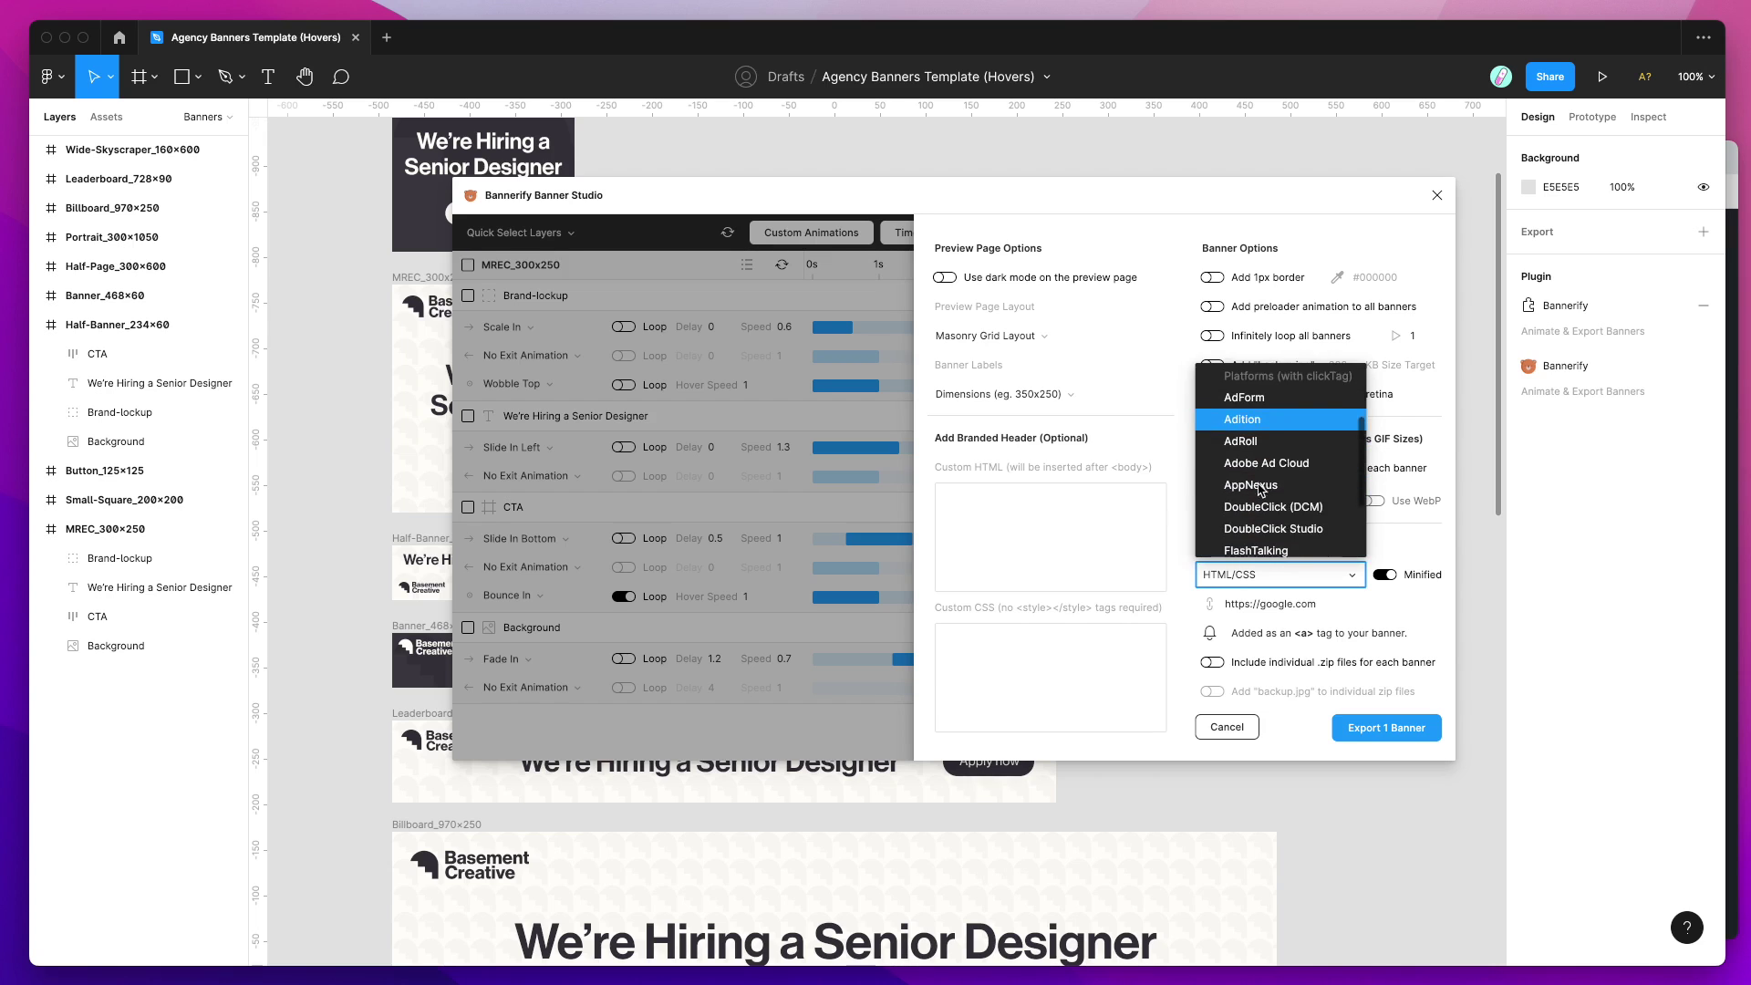
{"action": "scroll", "coordinate": [1259, 502], "scroll_direction": "down", "scroll_amount": 1}
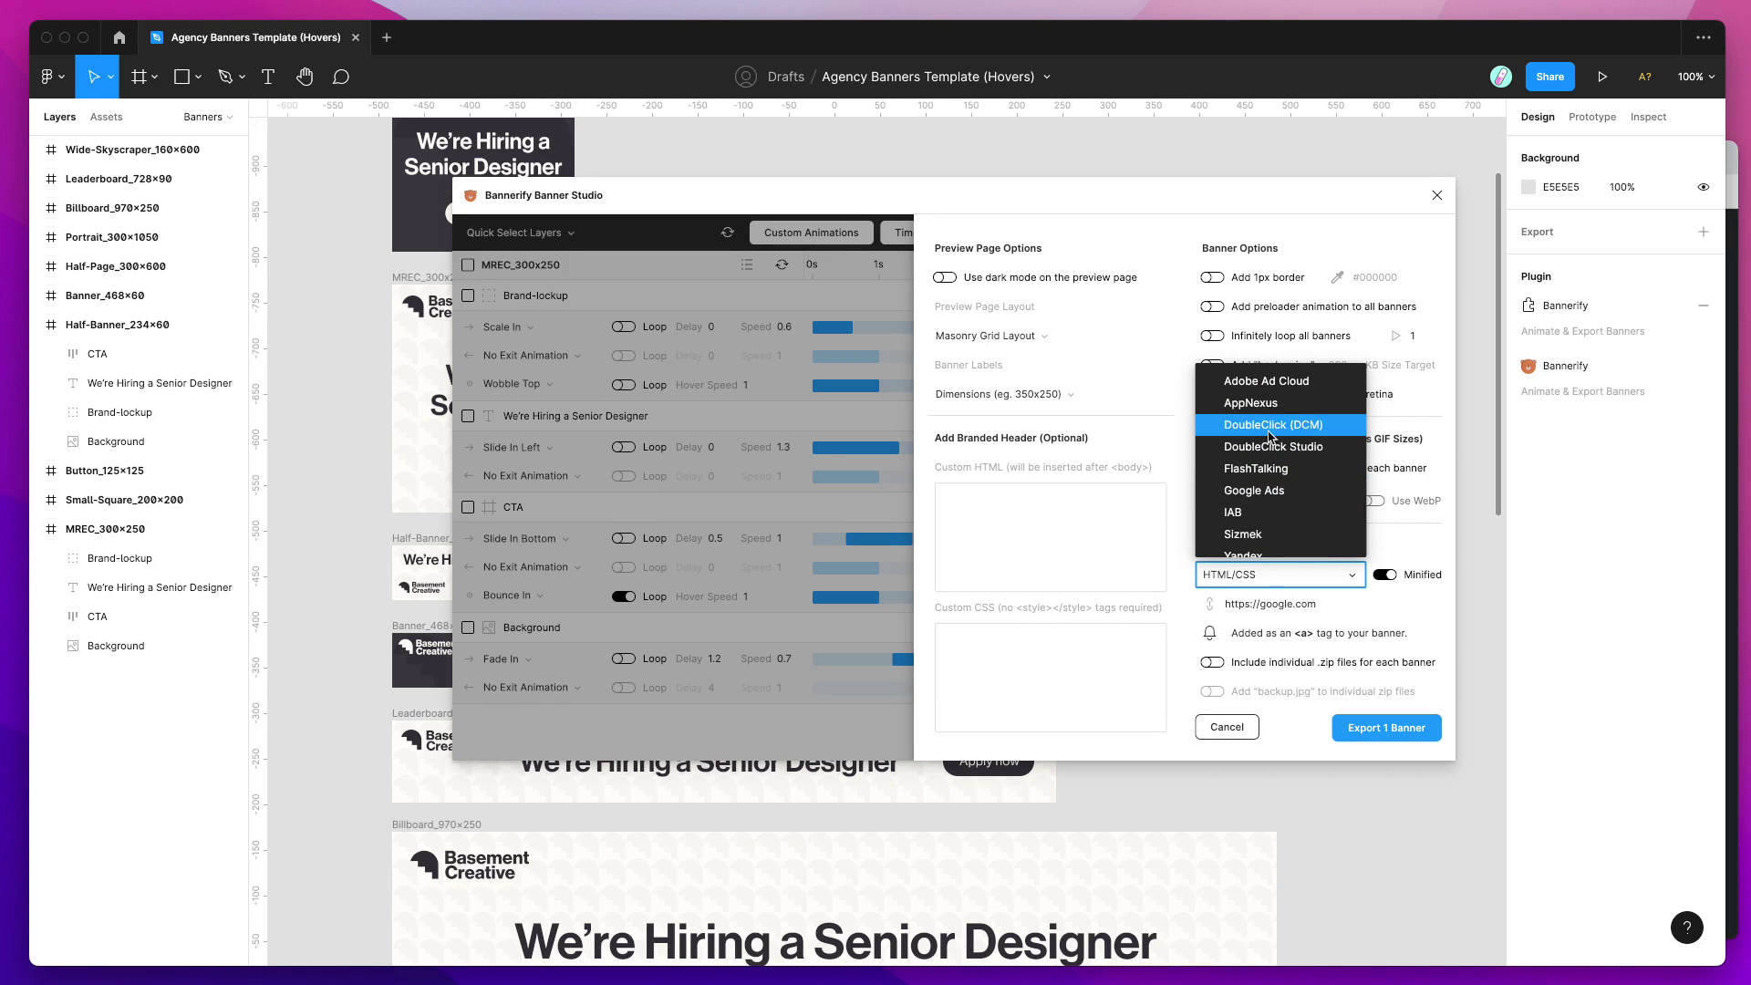
{"action": "scroll", "coordinate": [1277, 438], "scroll_direction": "up", "scroll_amount": 5}
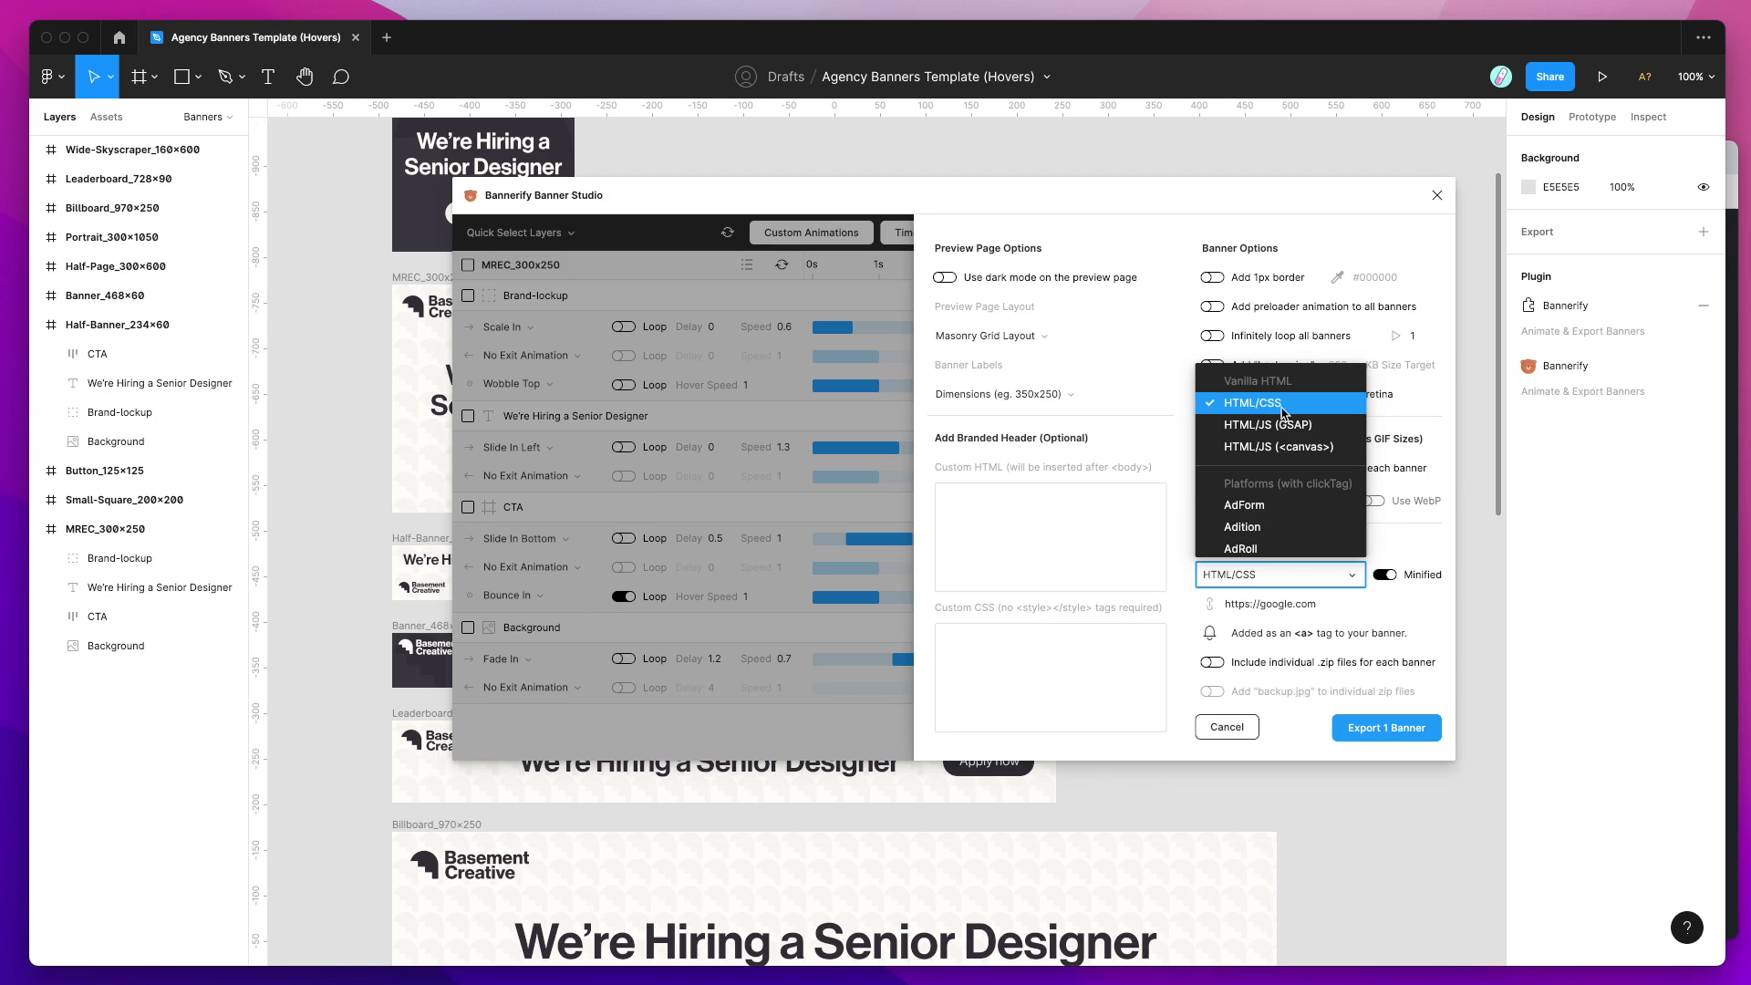
{"action": "left_click", "coordinate": [1257, 408]}
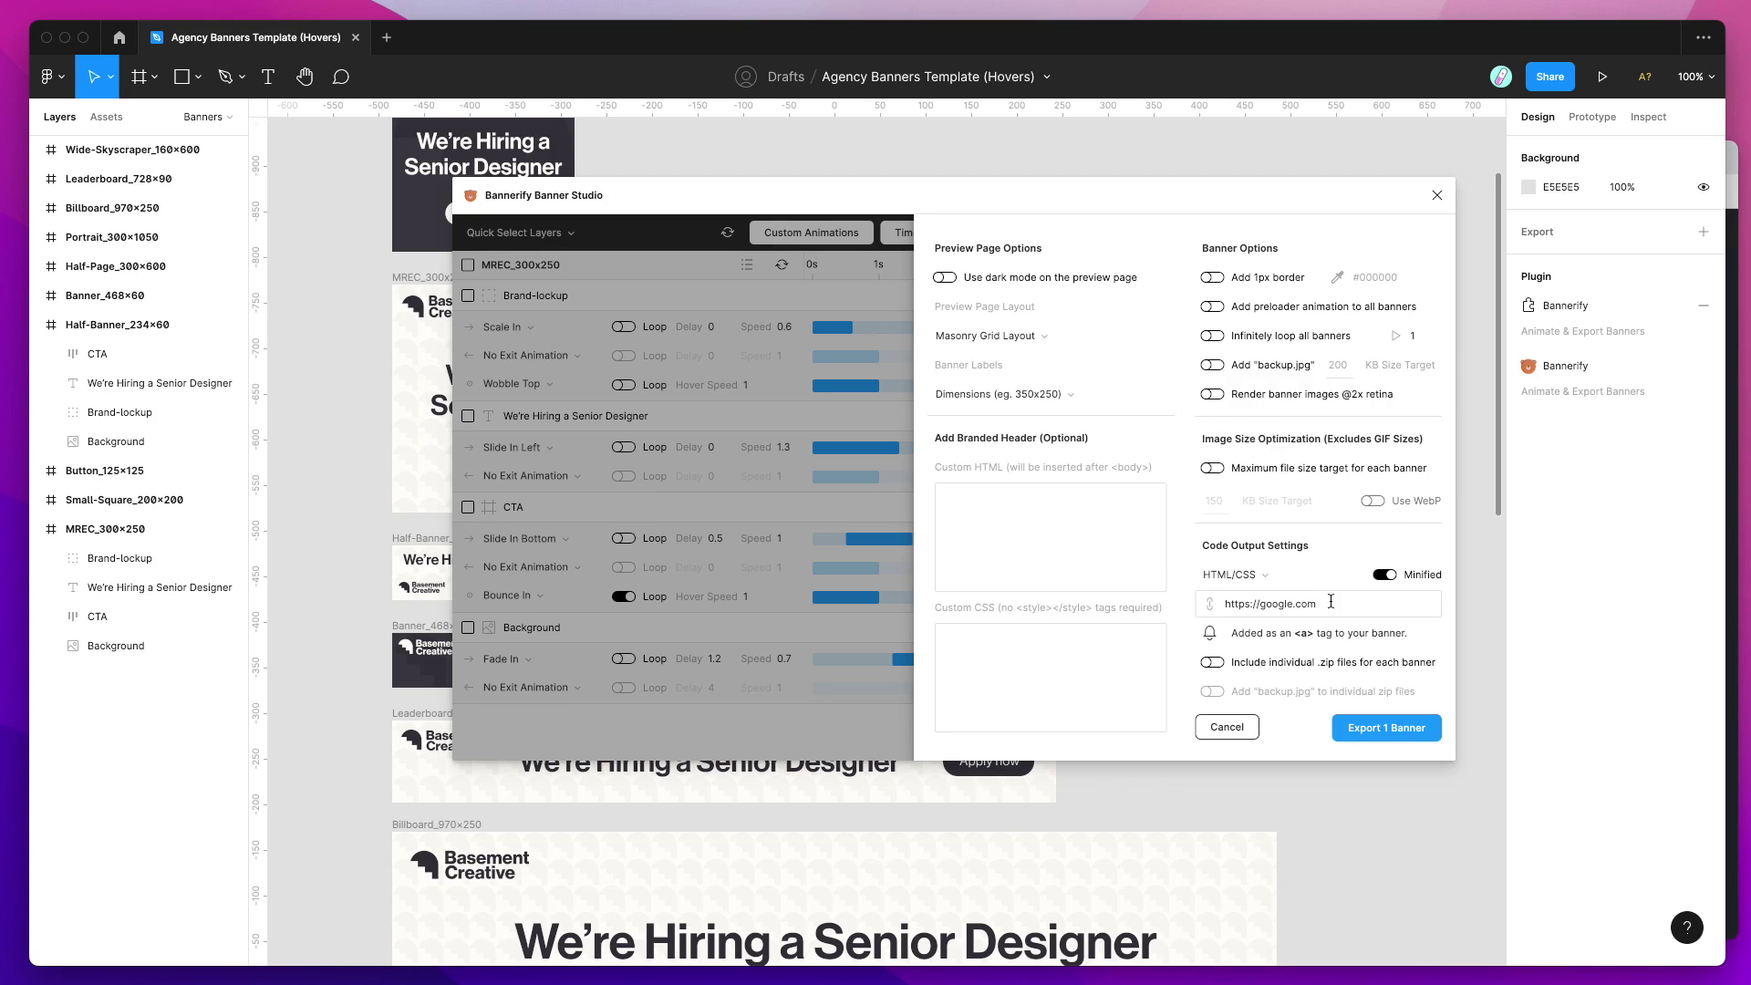
{"action": "left_click", "coordinate": [1223, 603]}
{"action": "key", "text": "BackSpace"}
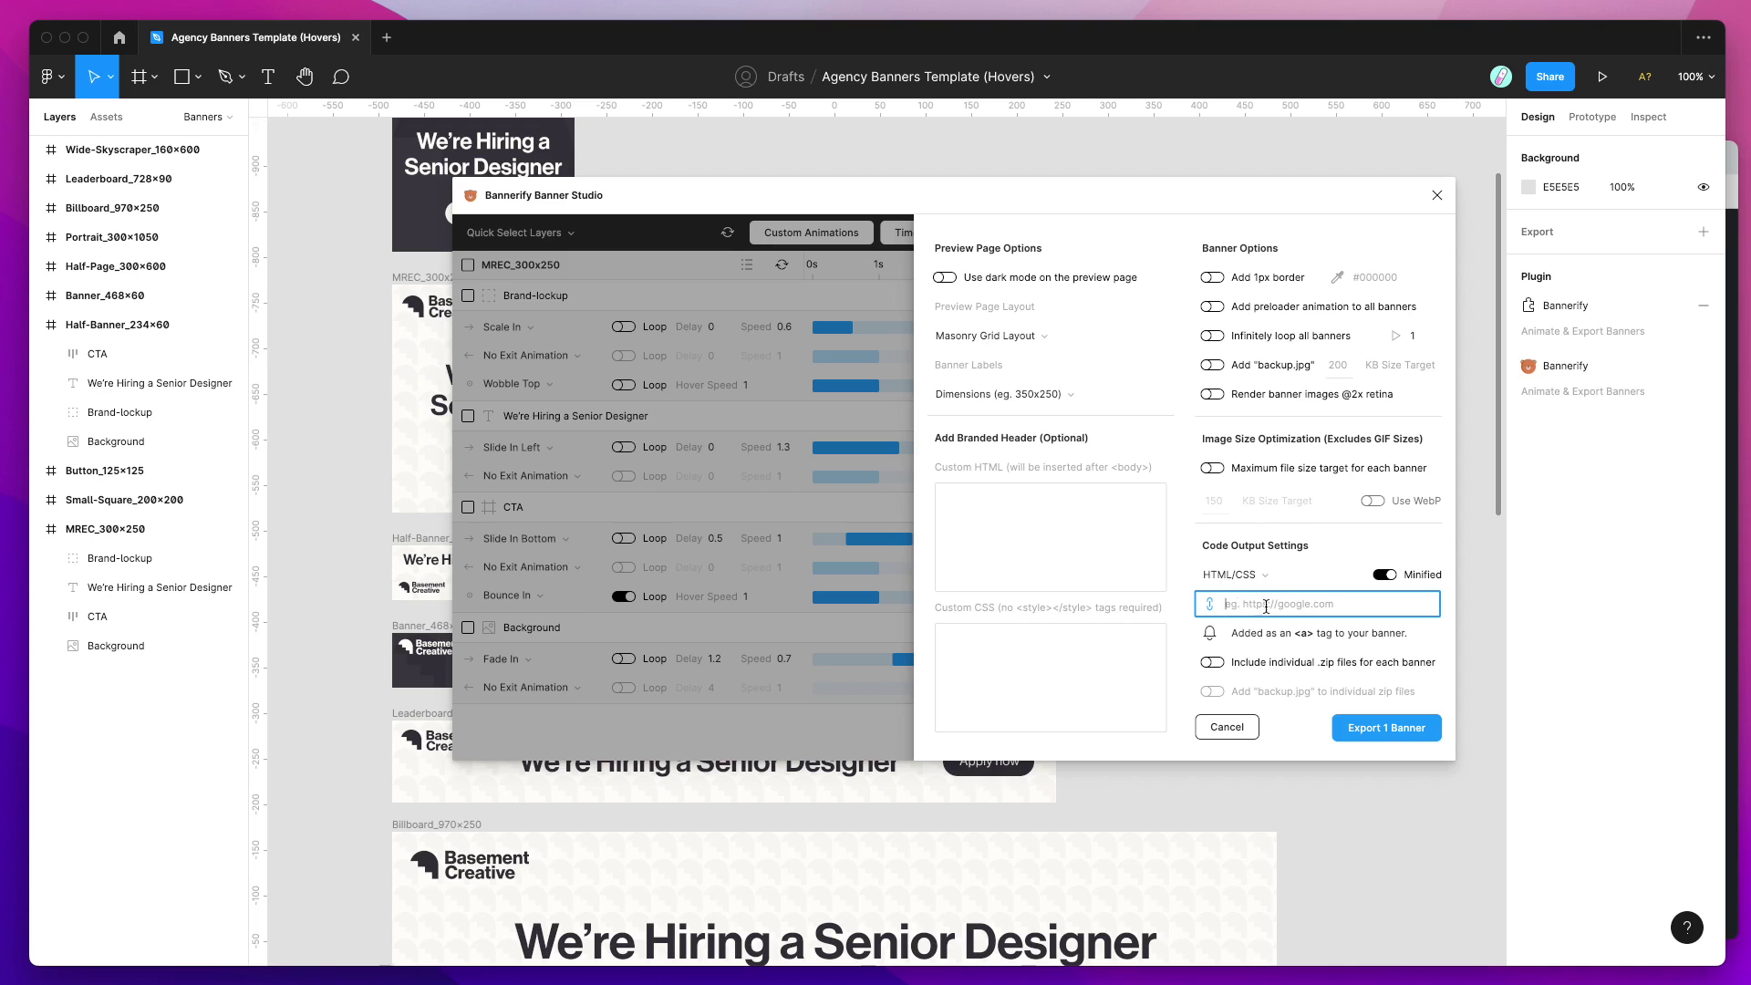
{"action": "type", "text": "https://hypermatic.com"}
Export 1 banner to HTML and save the downloaded .zip to the Desktop.
{"action": "left_click", "coordinate": [1371, 729]}
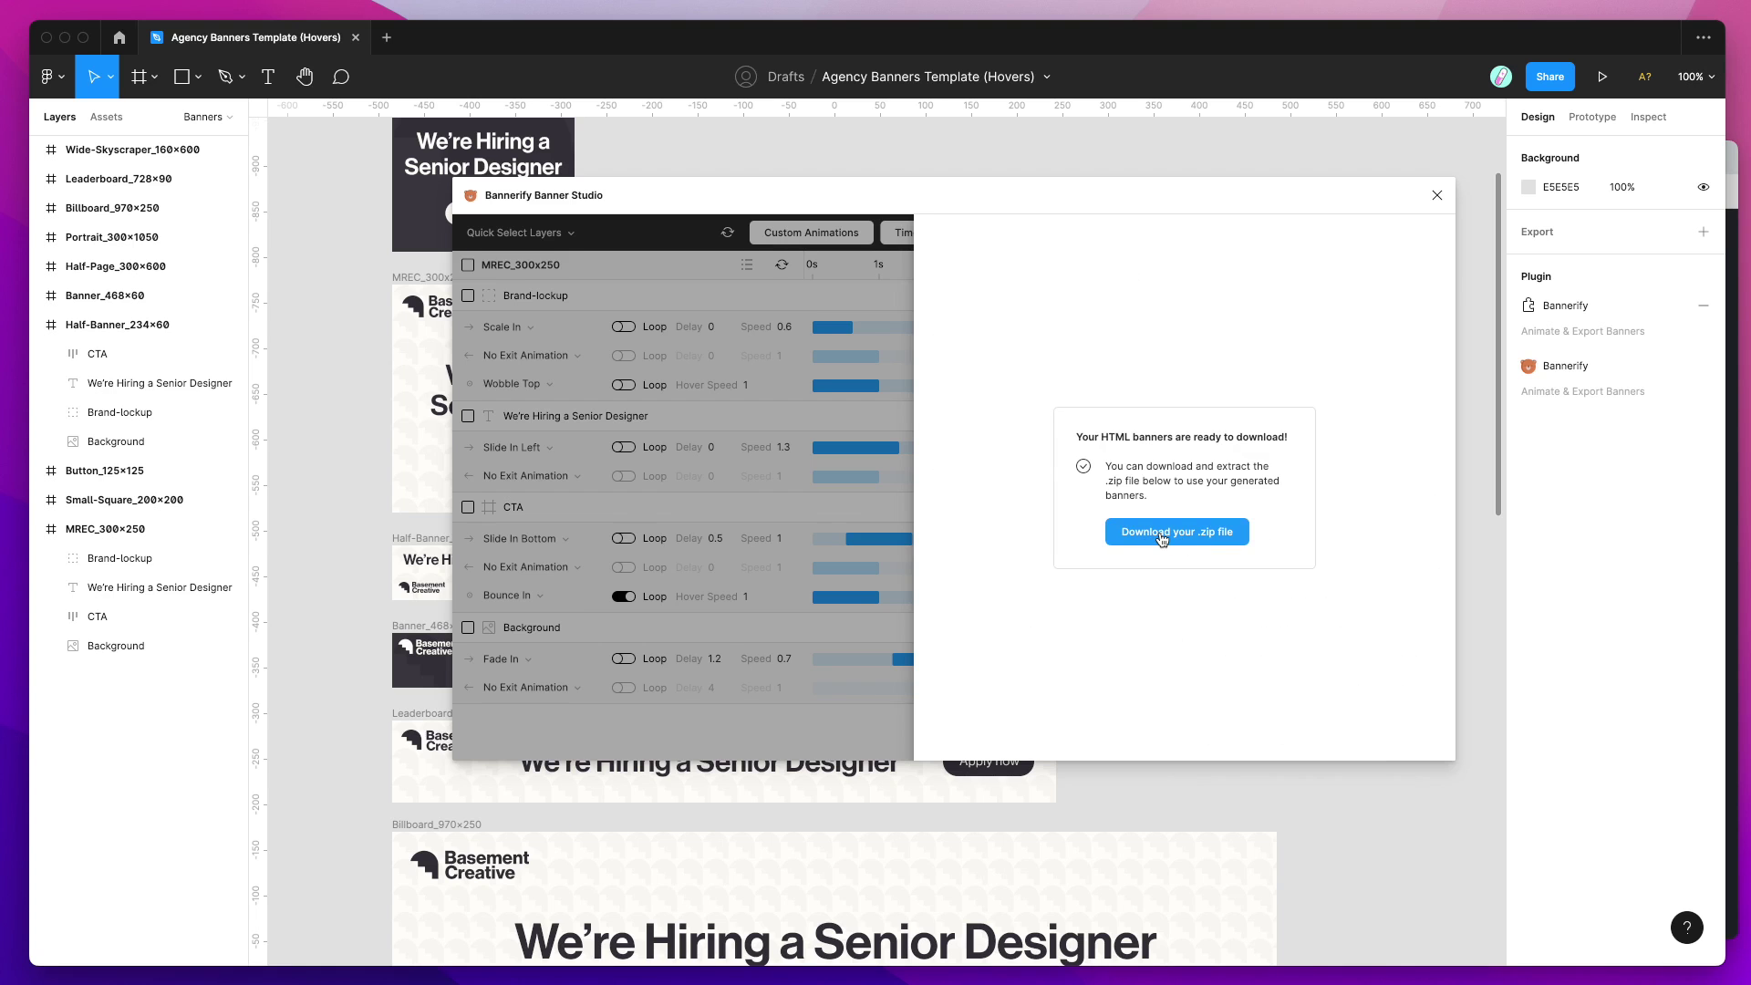
{"action": "left_click", "coordinate": [1162, 535]}
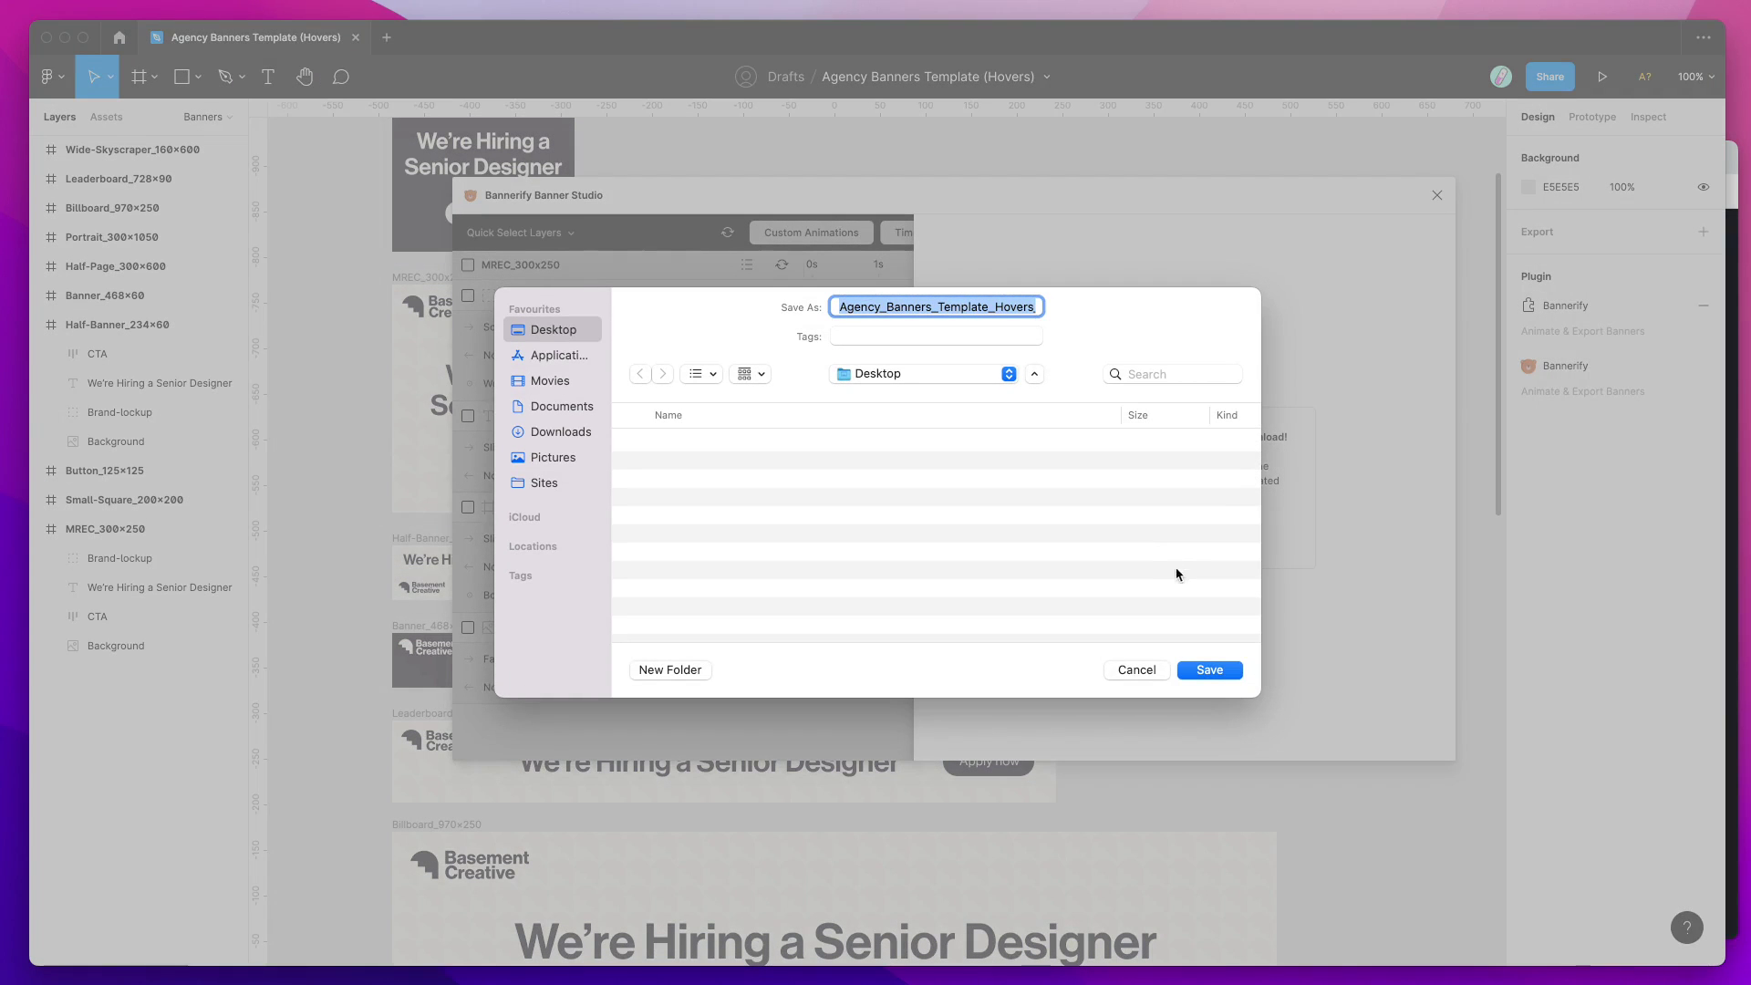
{"action": "left_click", "coordinate": [1206, 669]}
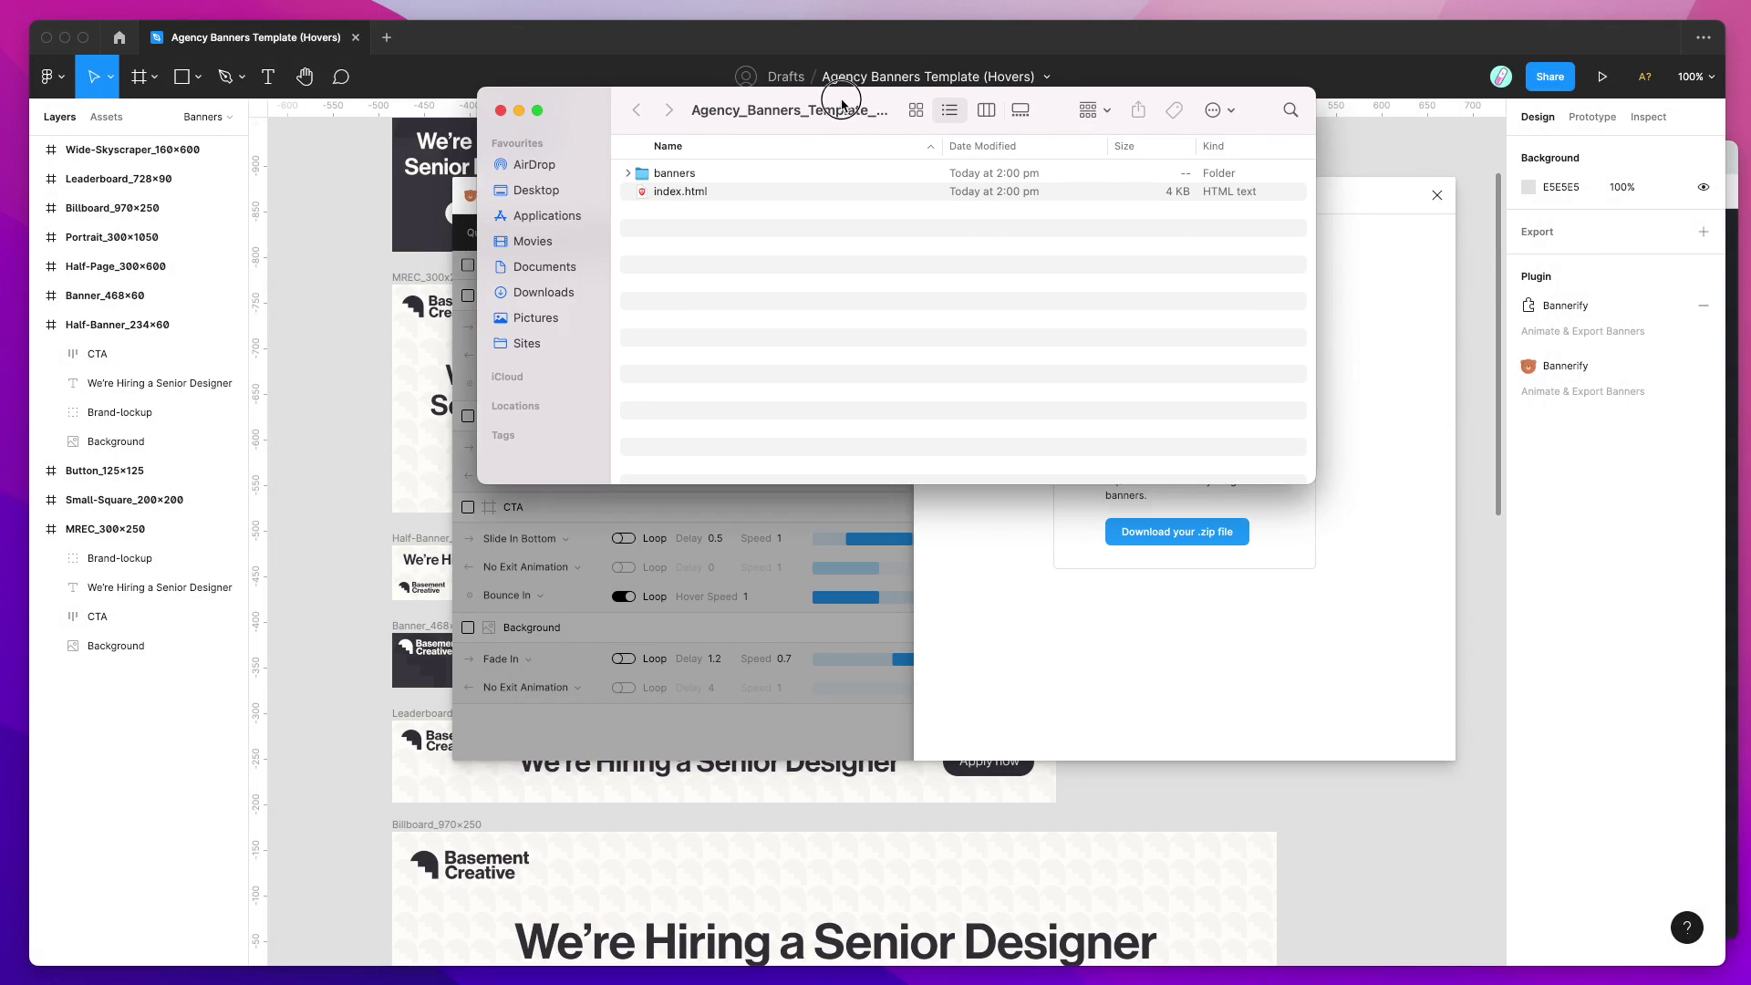
{"action": "left_click_drag", "start_coordinate": [841, 100], "coordinate": [813, 283]}
Drag the exported index.html from Finder into Brave to preview the 300x250 MREC banner.
{"action": "left_click", "coordinate": [627, 374]}
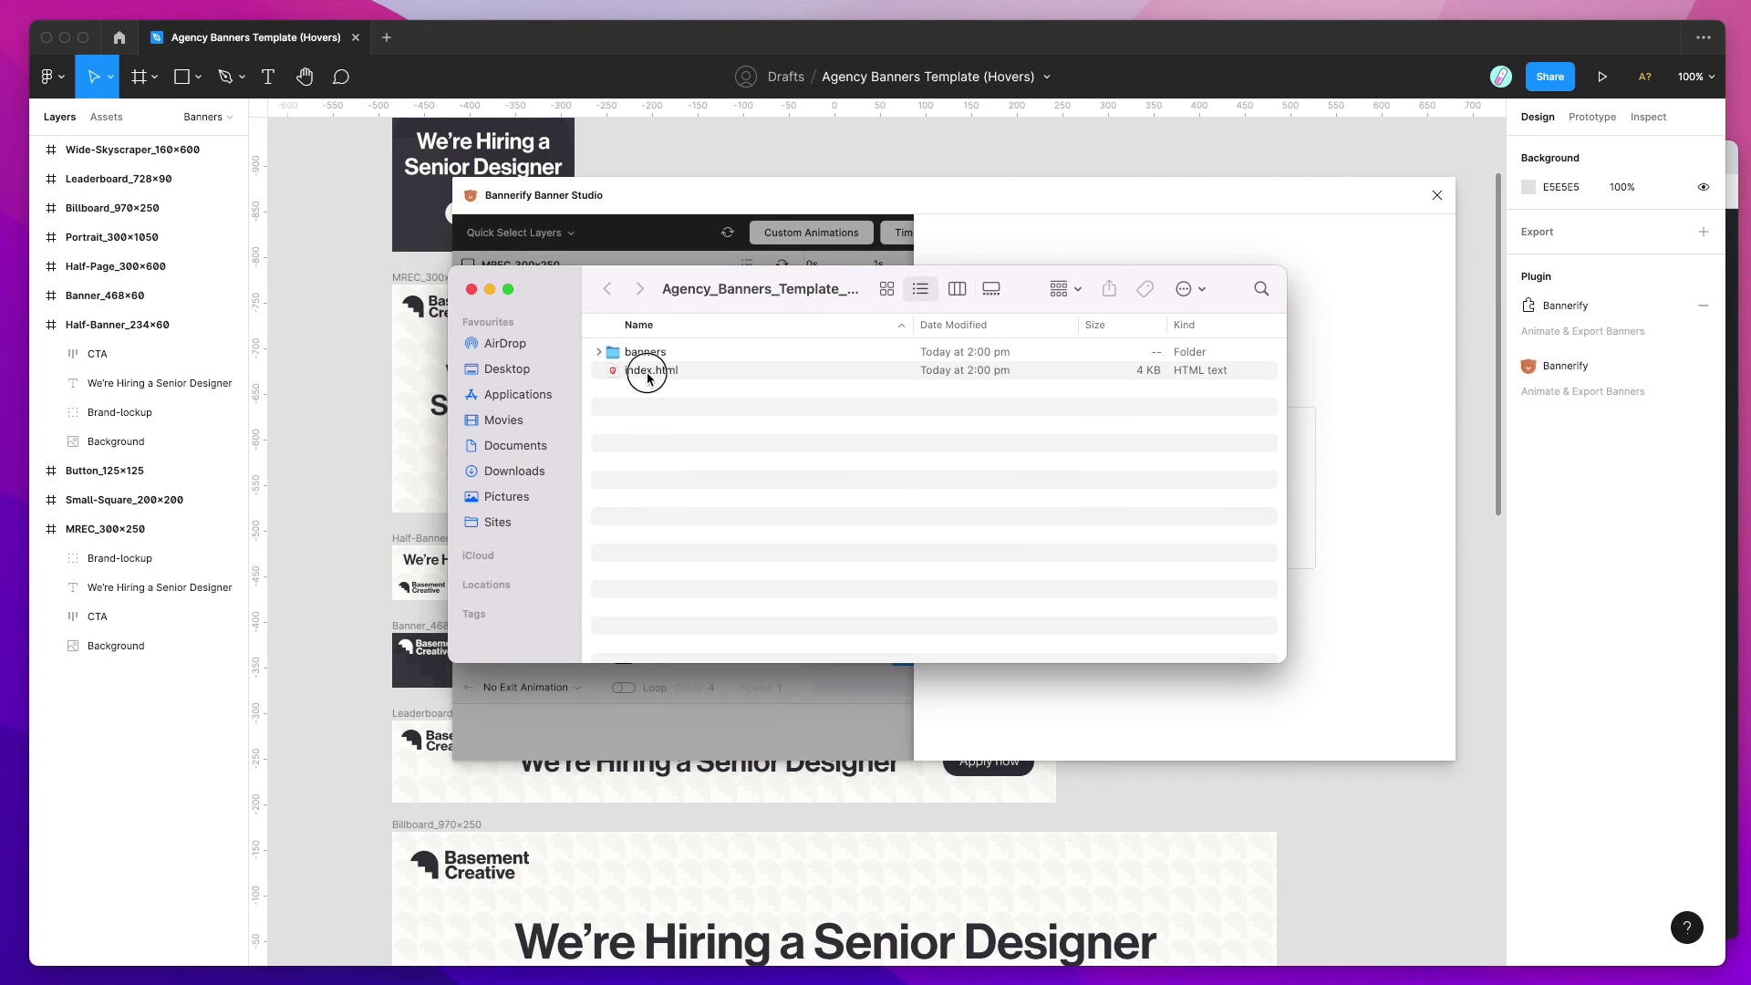
{"action": "left_click_drag", "start_coordinate": [644, 376], "coordinate": [1372, 429]}
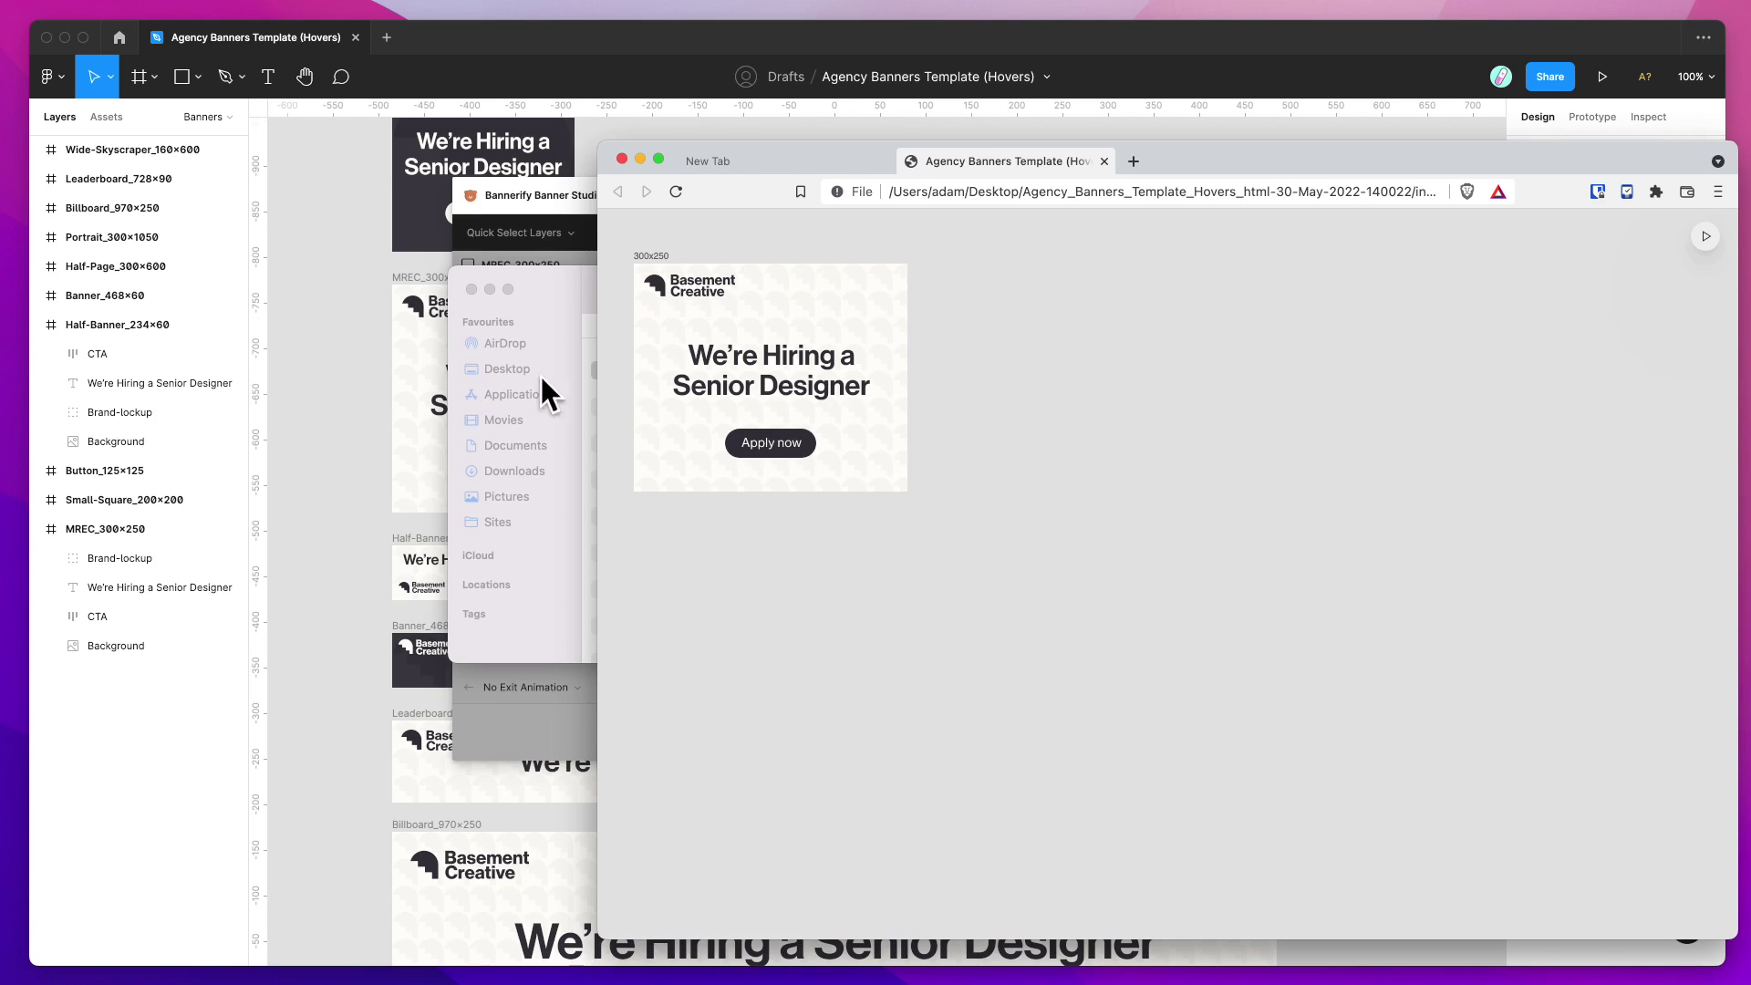
Load the standalone index.html from banners > MREC_300x250 into Brave to check its hypermatic.com link.
{"action": "left_click", "coordinate": [585, 294]}
{"action": "double_click", "coordinate": [645, 354]}
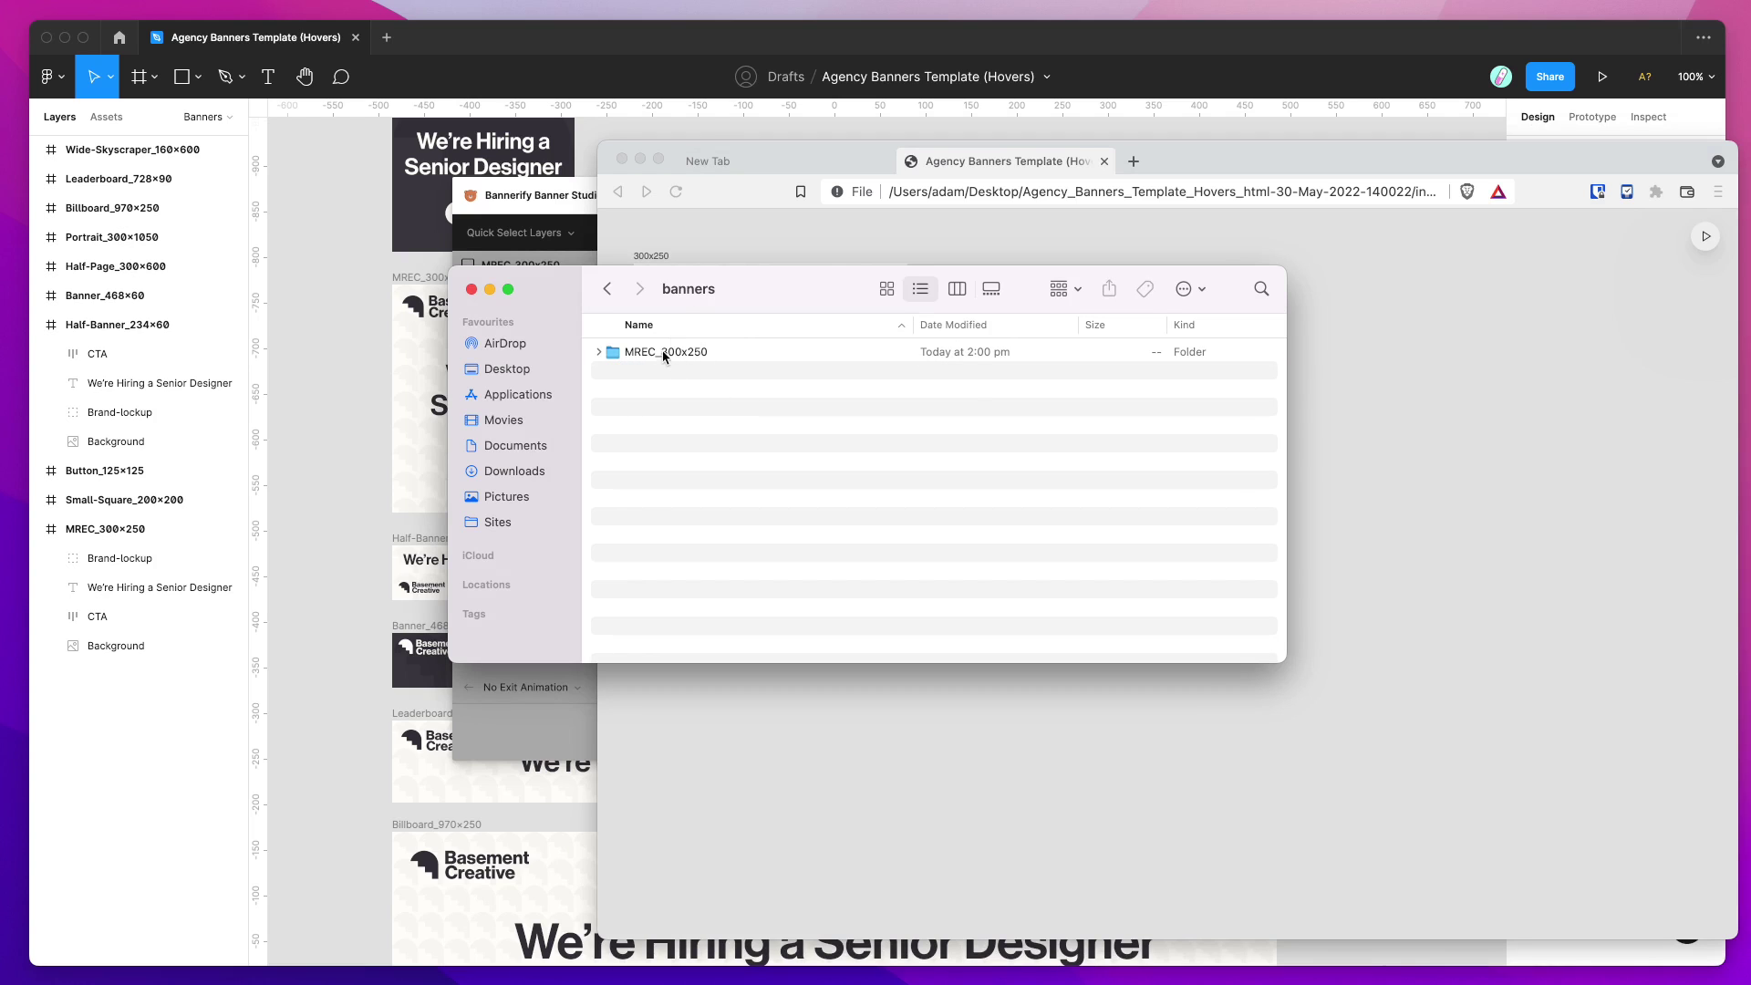
{"action": "double_click", "coordinate": [663, 356]}
{"action": "left_click_drag", "start_coordinate": [648, 371], "coordinate": [1314, 444]}
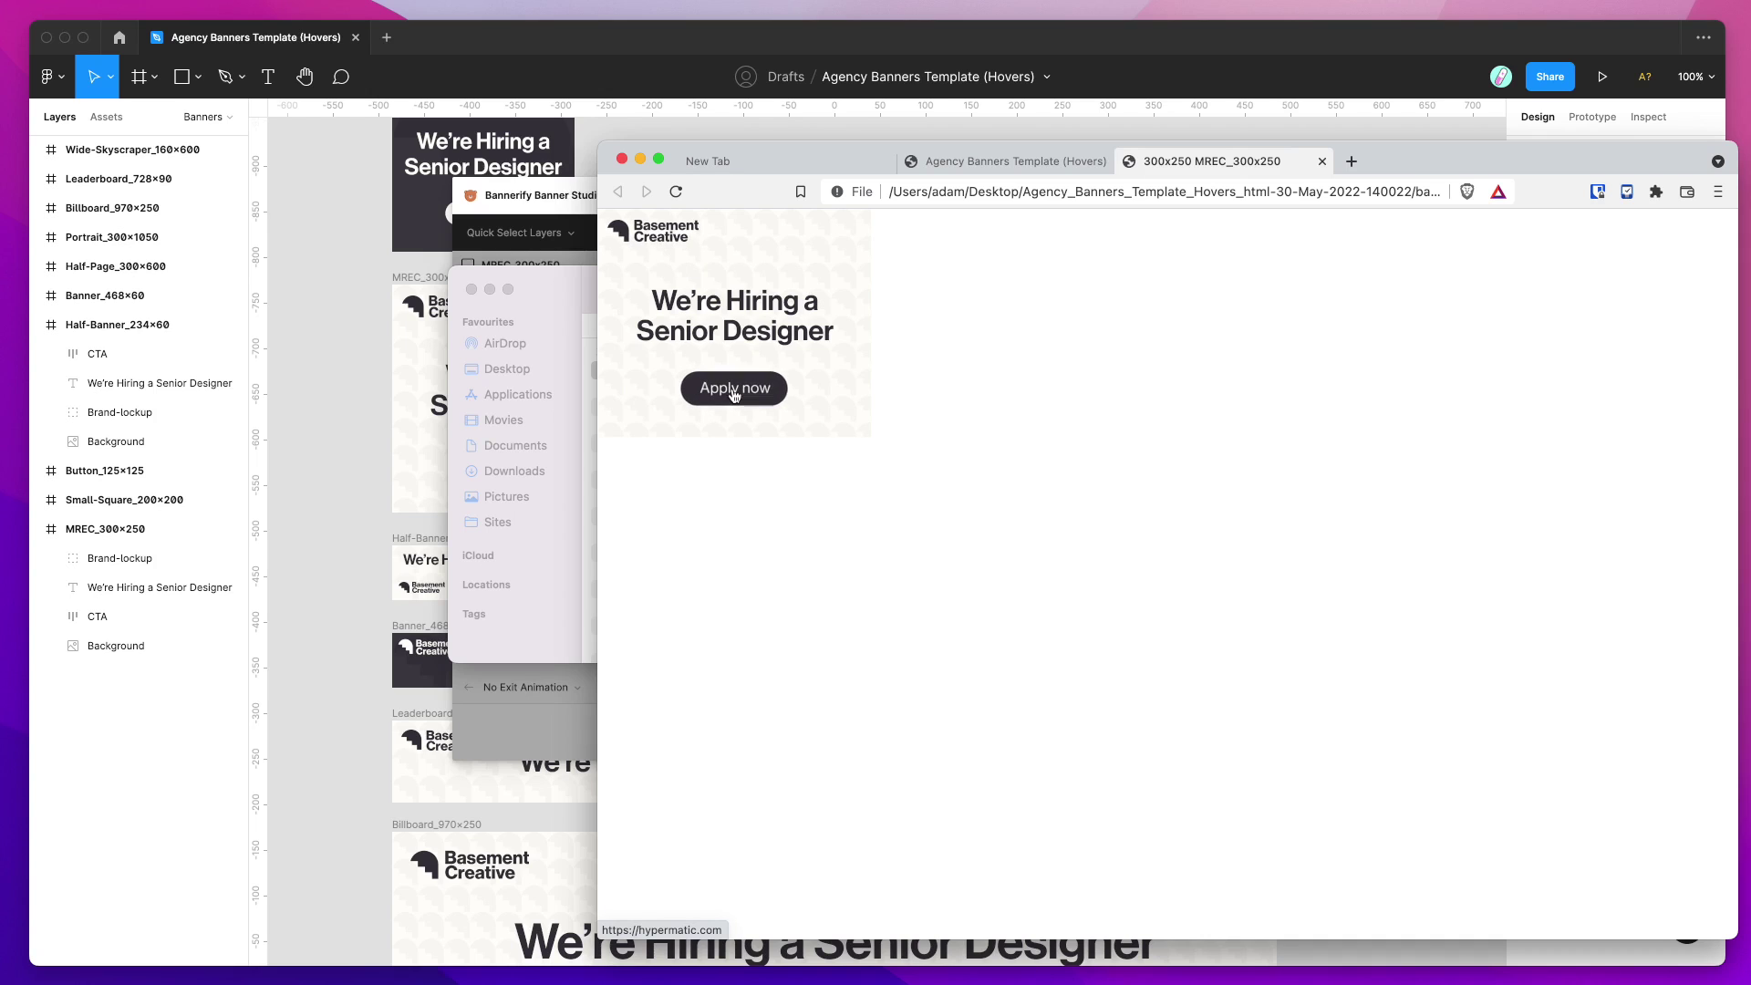
Close the Brave preview and Finder window, then tick Brand-lockup in Batch Update Layers.
{"action": "left_click", "coordinate": [622, 159]}
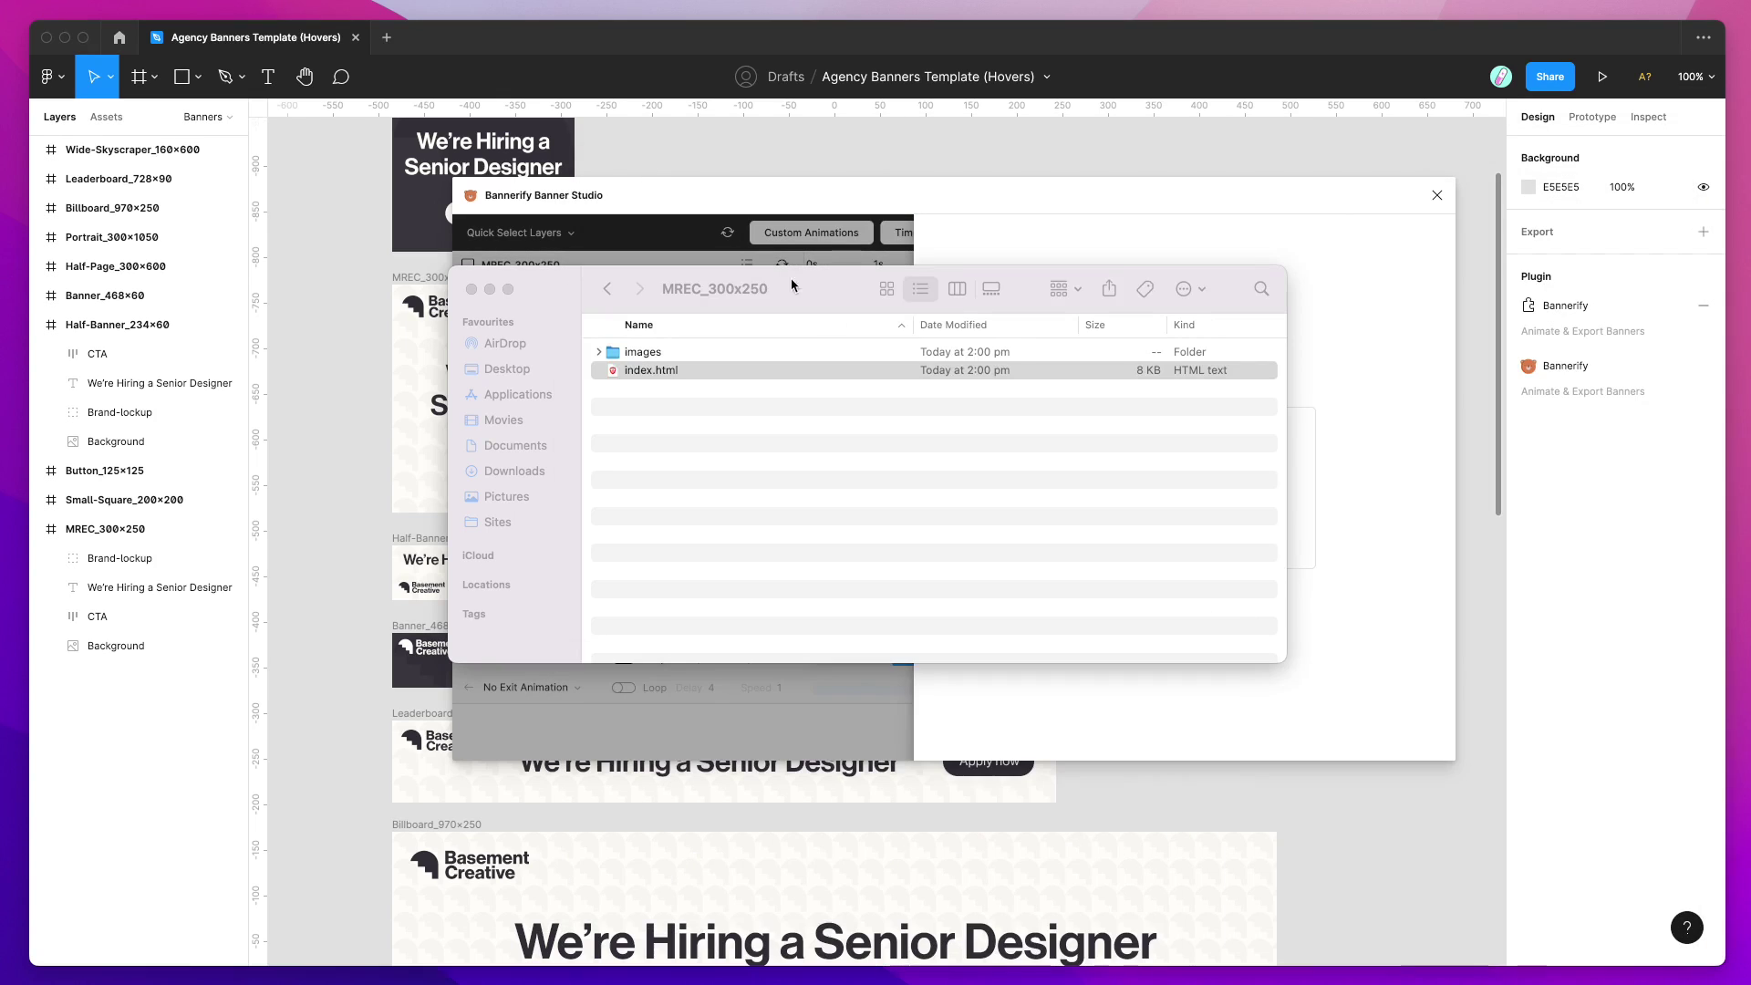
{"action": "left_click_drag", "start_coordinate": [455, 298], "coordinate": [550, 333]}
{"action": "left_click", "coordinate": [561, 326]}
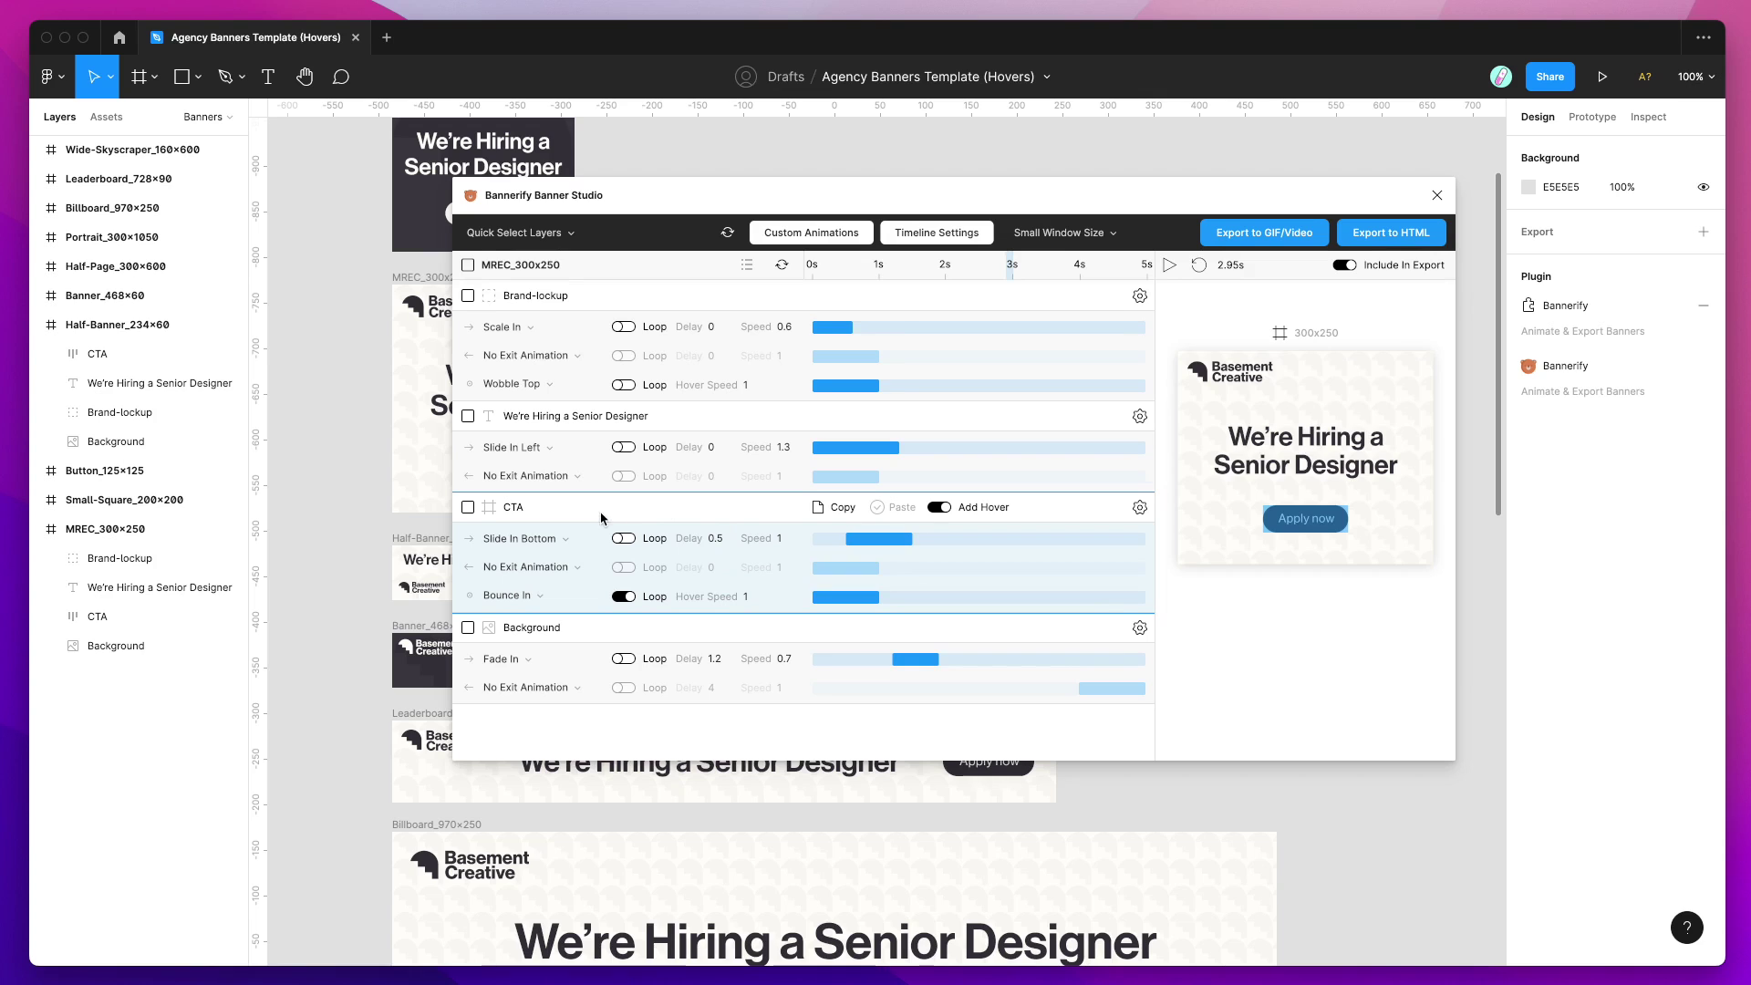
{"action": "left_click", "coordinate": [534, 303]}
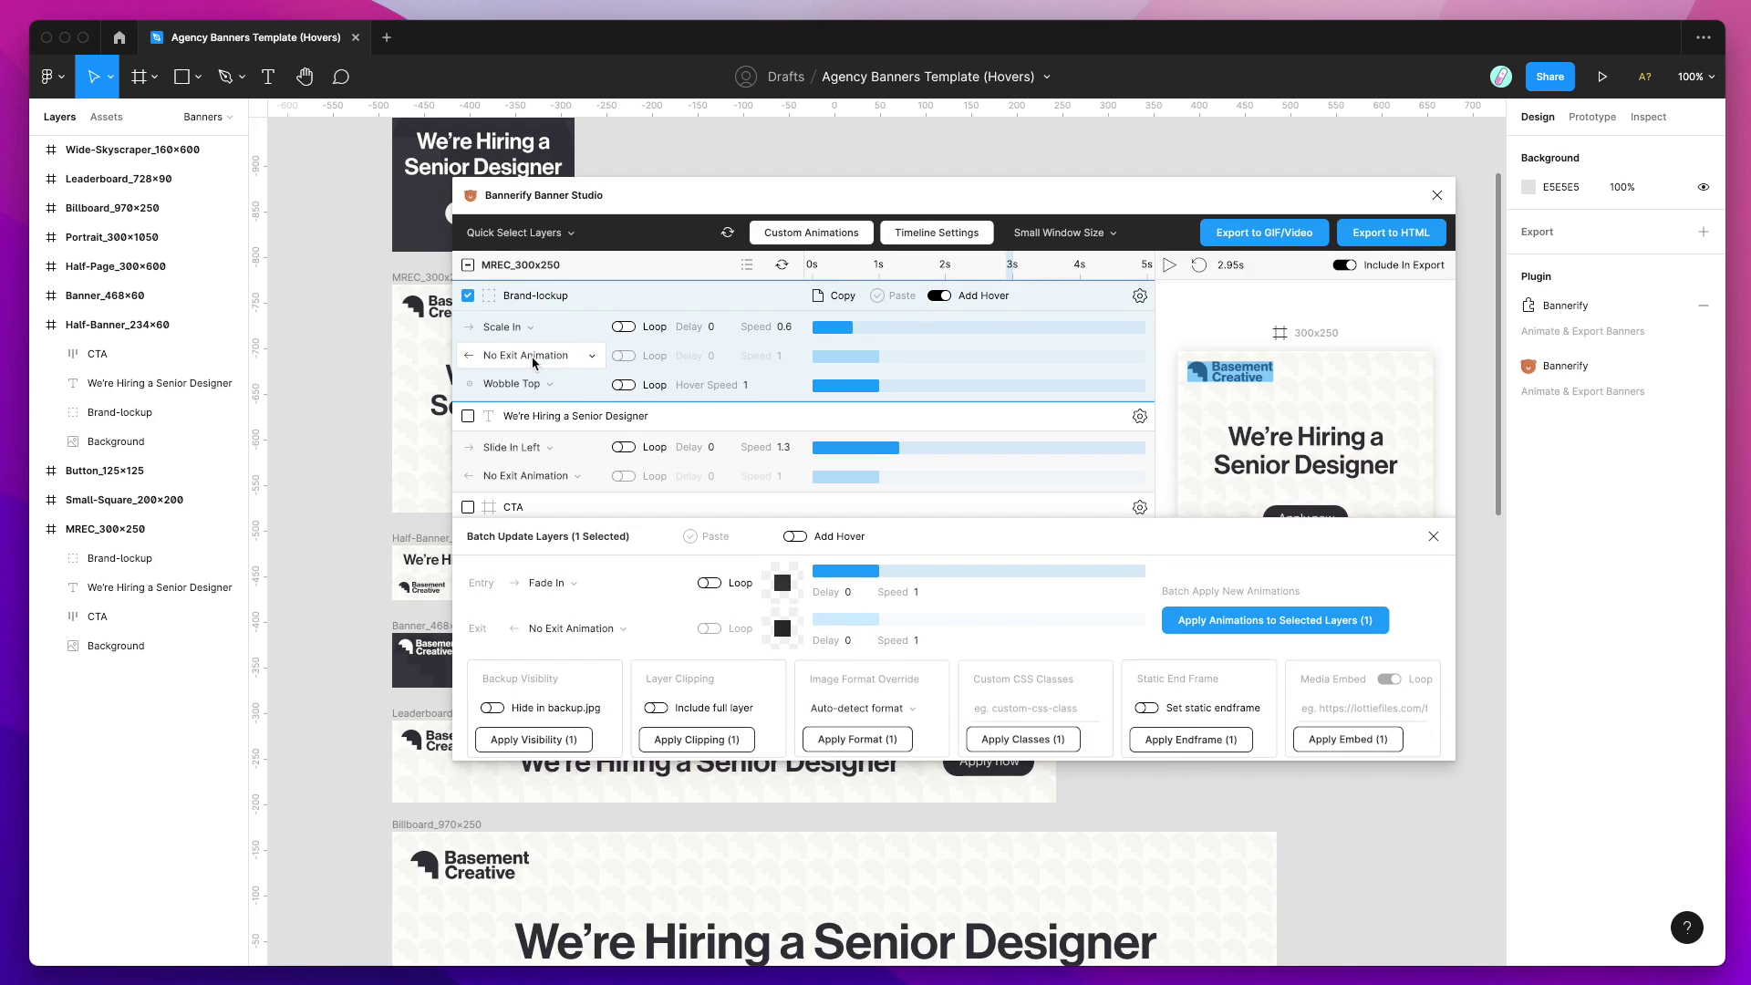
Add CTA to the batch alongside Brand-lockup and give both a looping Grow hover animation.
{"action": "scroll", "coordinate": [514, 411], "scroll_direction": "down", "scroll_amount": 2}
{"action": "left_click", "coordinate": [514, 424]}
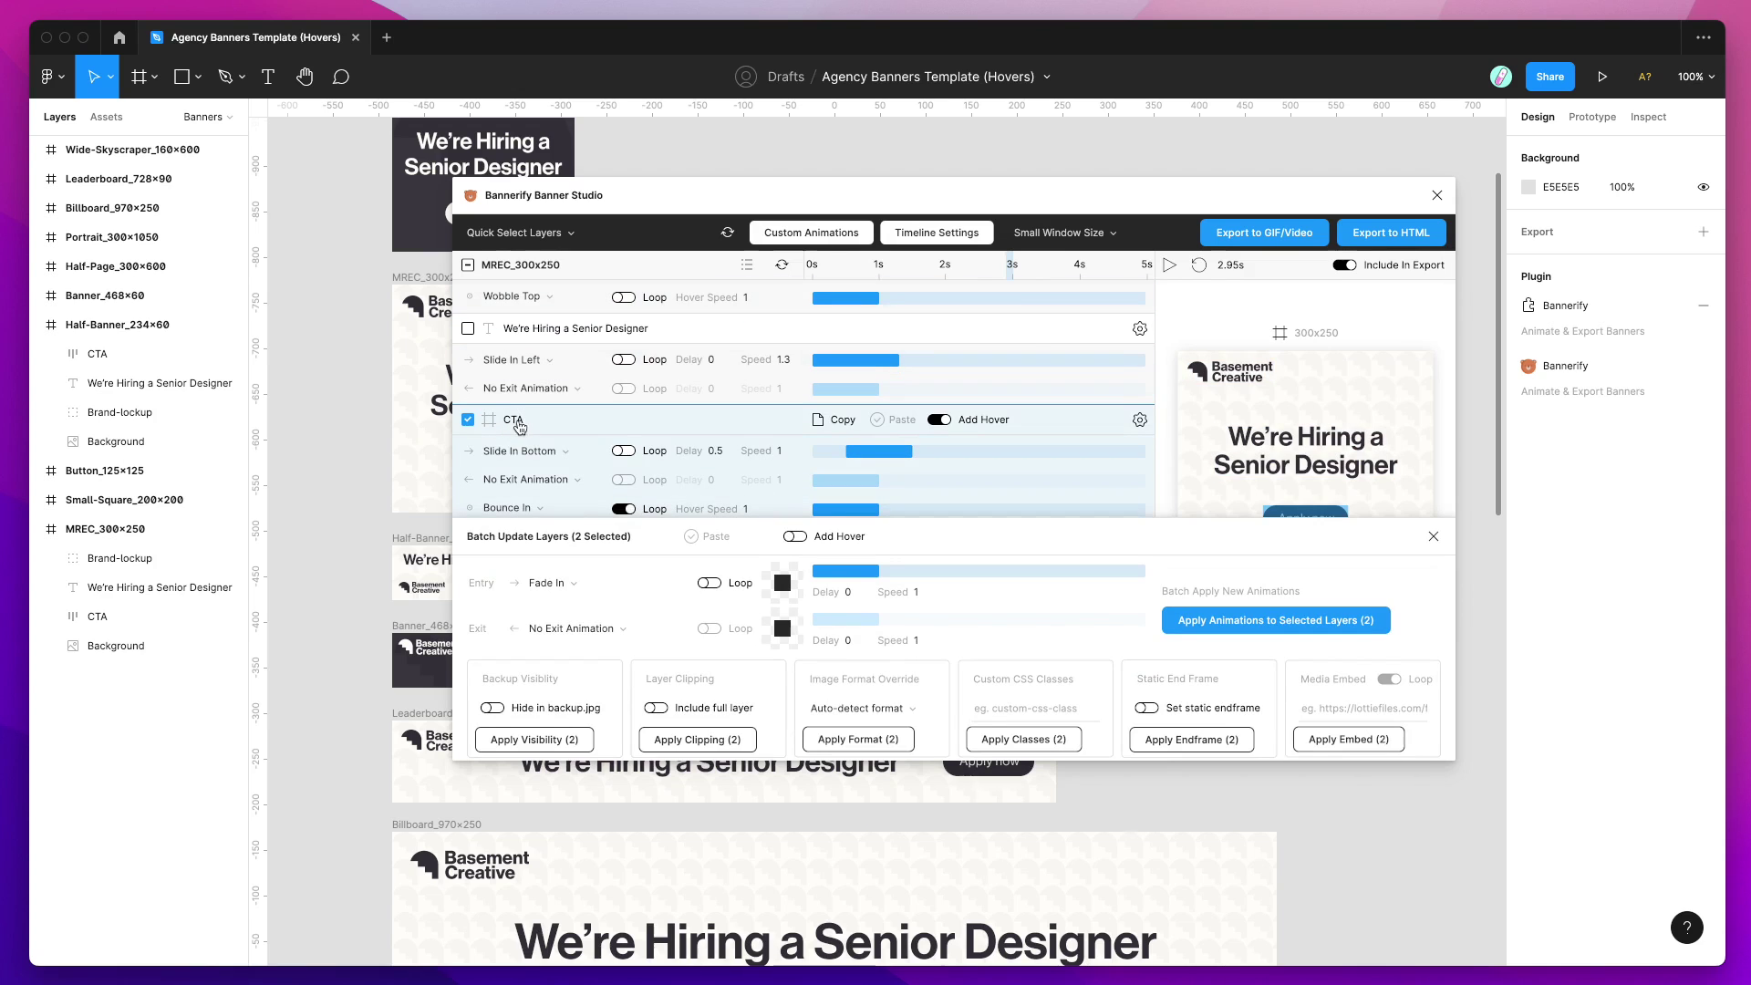
{"action": "scroll", "coordinate": [529, 425], "scroll_direction": "up", "scroll_amount": 2}
{"action": "scroll", "coordinate": [583, 410], "scroll_direction": "down", "scroll_amount": 1}
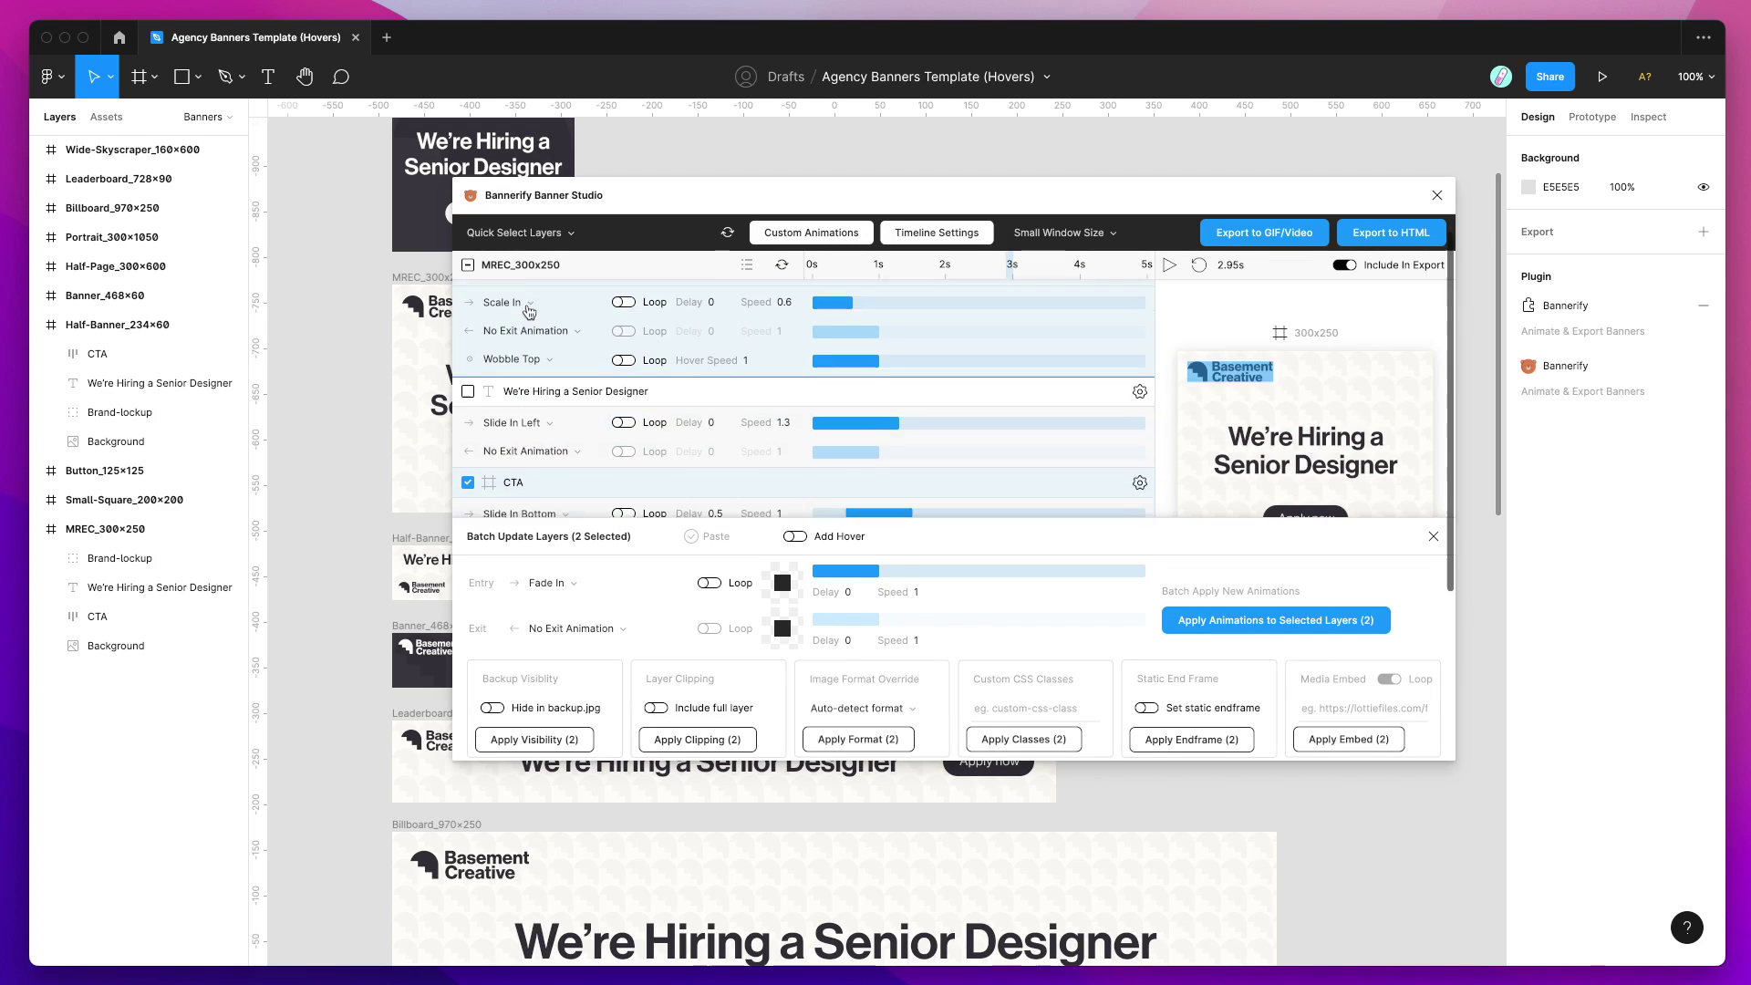
{"action": "left_click", "coordinate": [821, 541]}
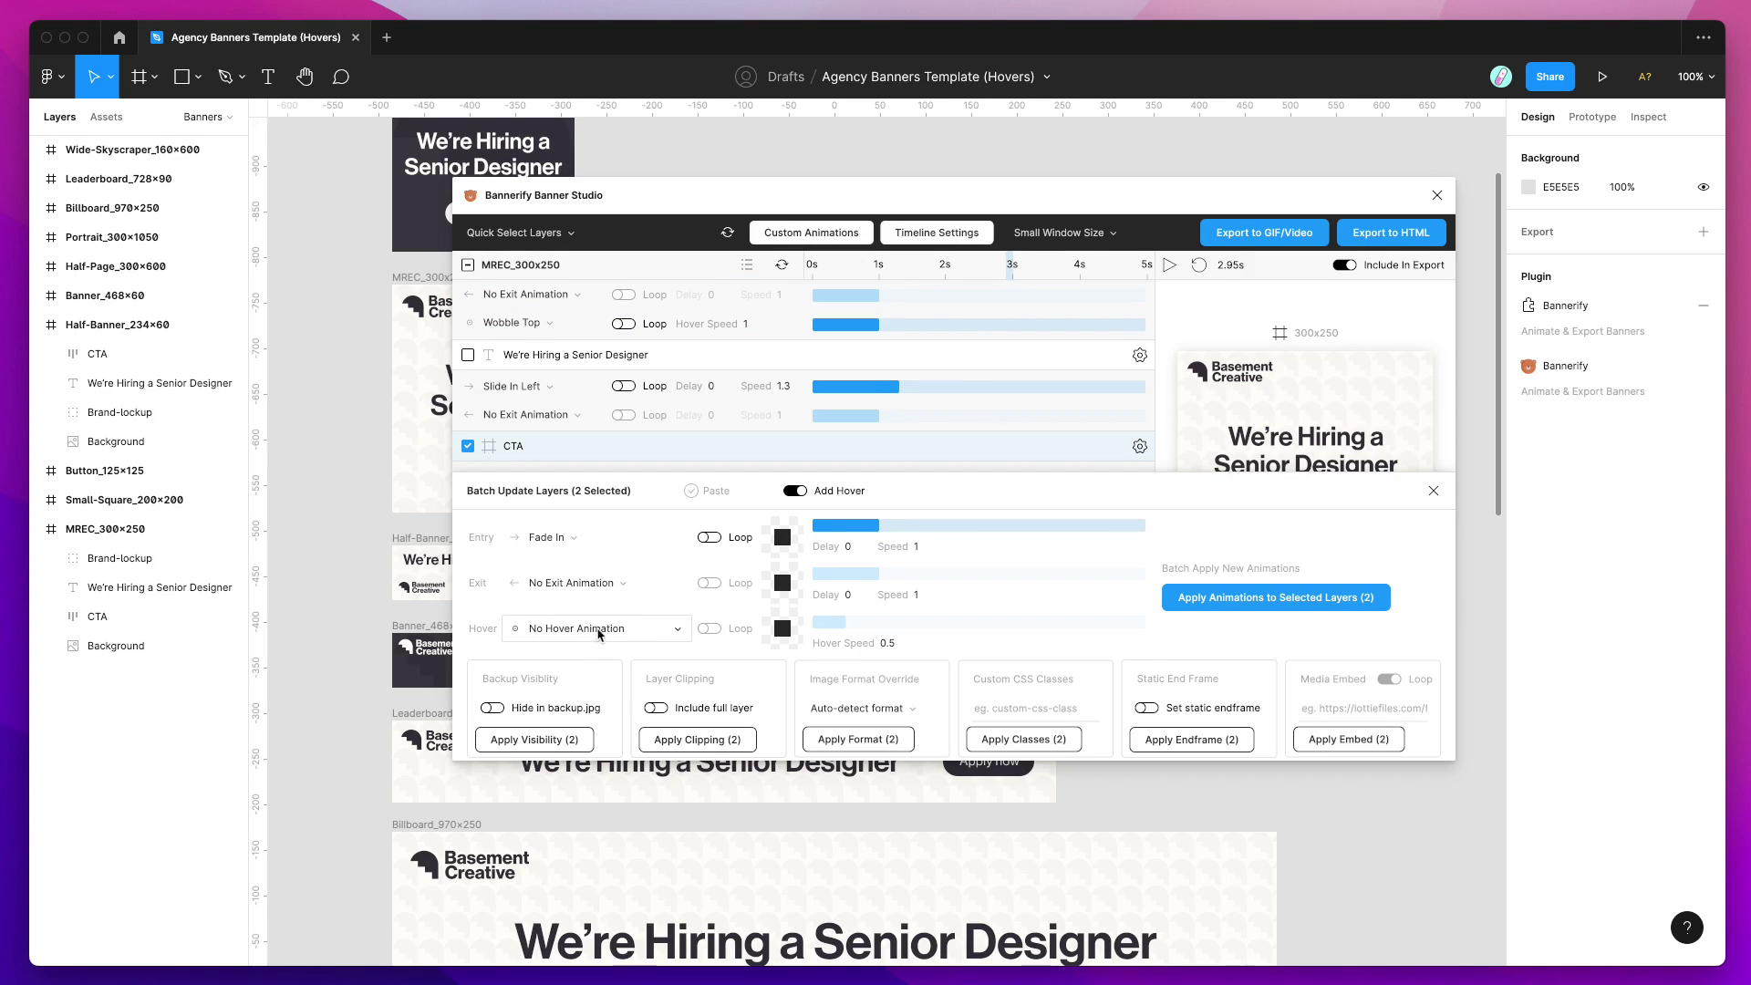
{"action": "left_click", "coordinate": [598, 629]}
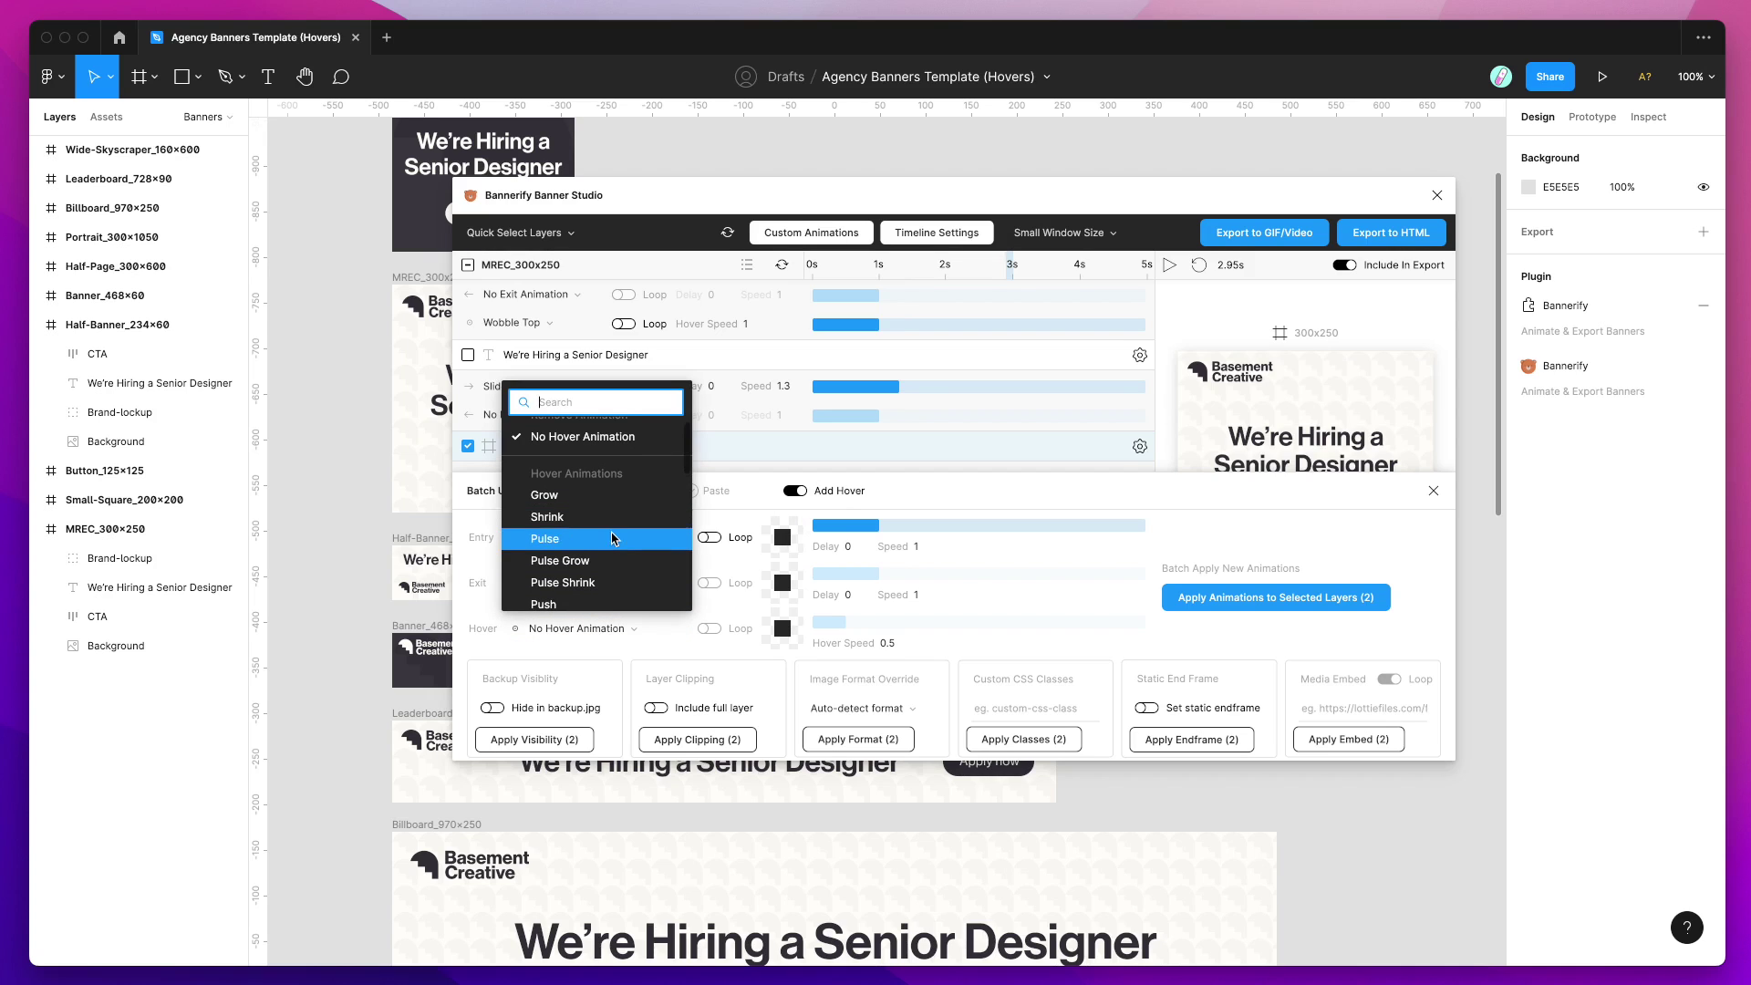
{"action": "left_click", "coordinate": [586, 508]}
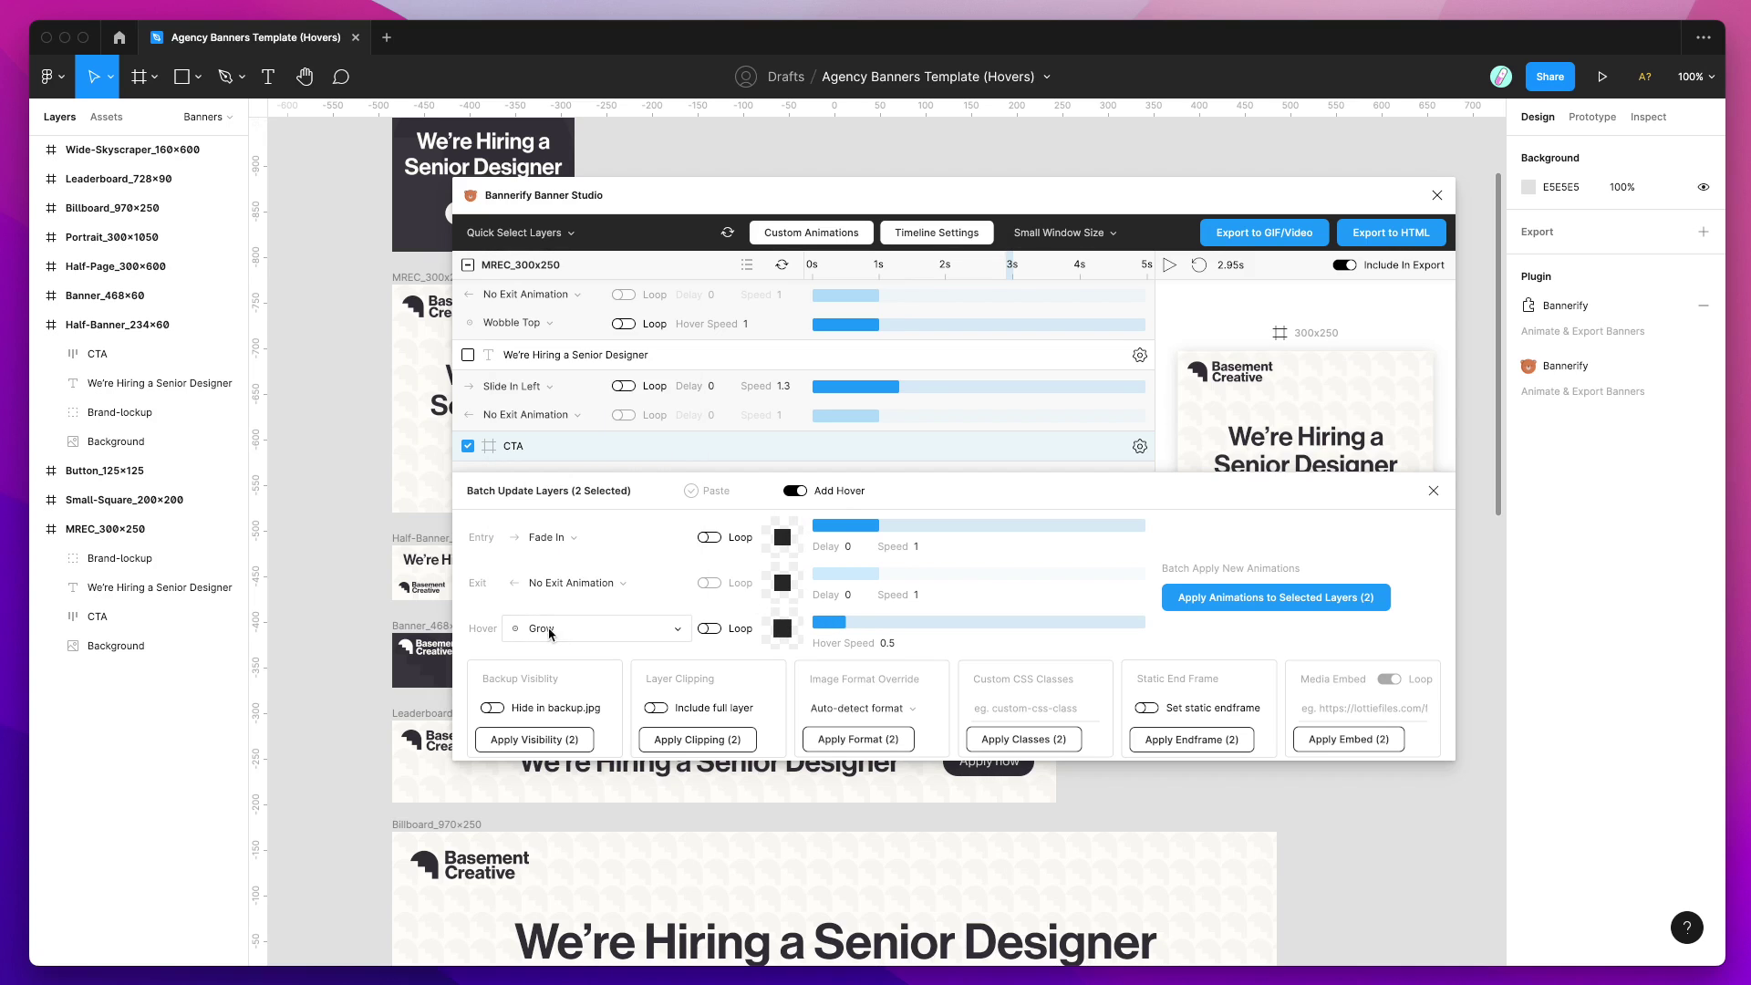
{"action": "left_click", "coordinate": [731, 634]}
Apply the batch animations to the two selected layers, then select the headline layer's row.
{"action": "left_click", "coordinate": [1243, 600]}
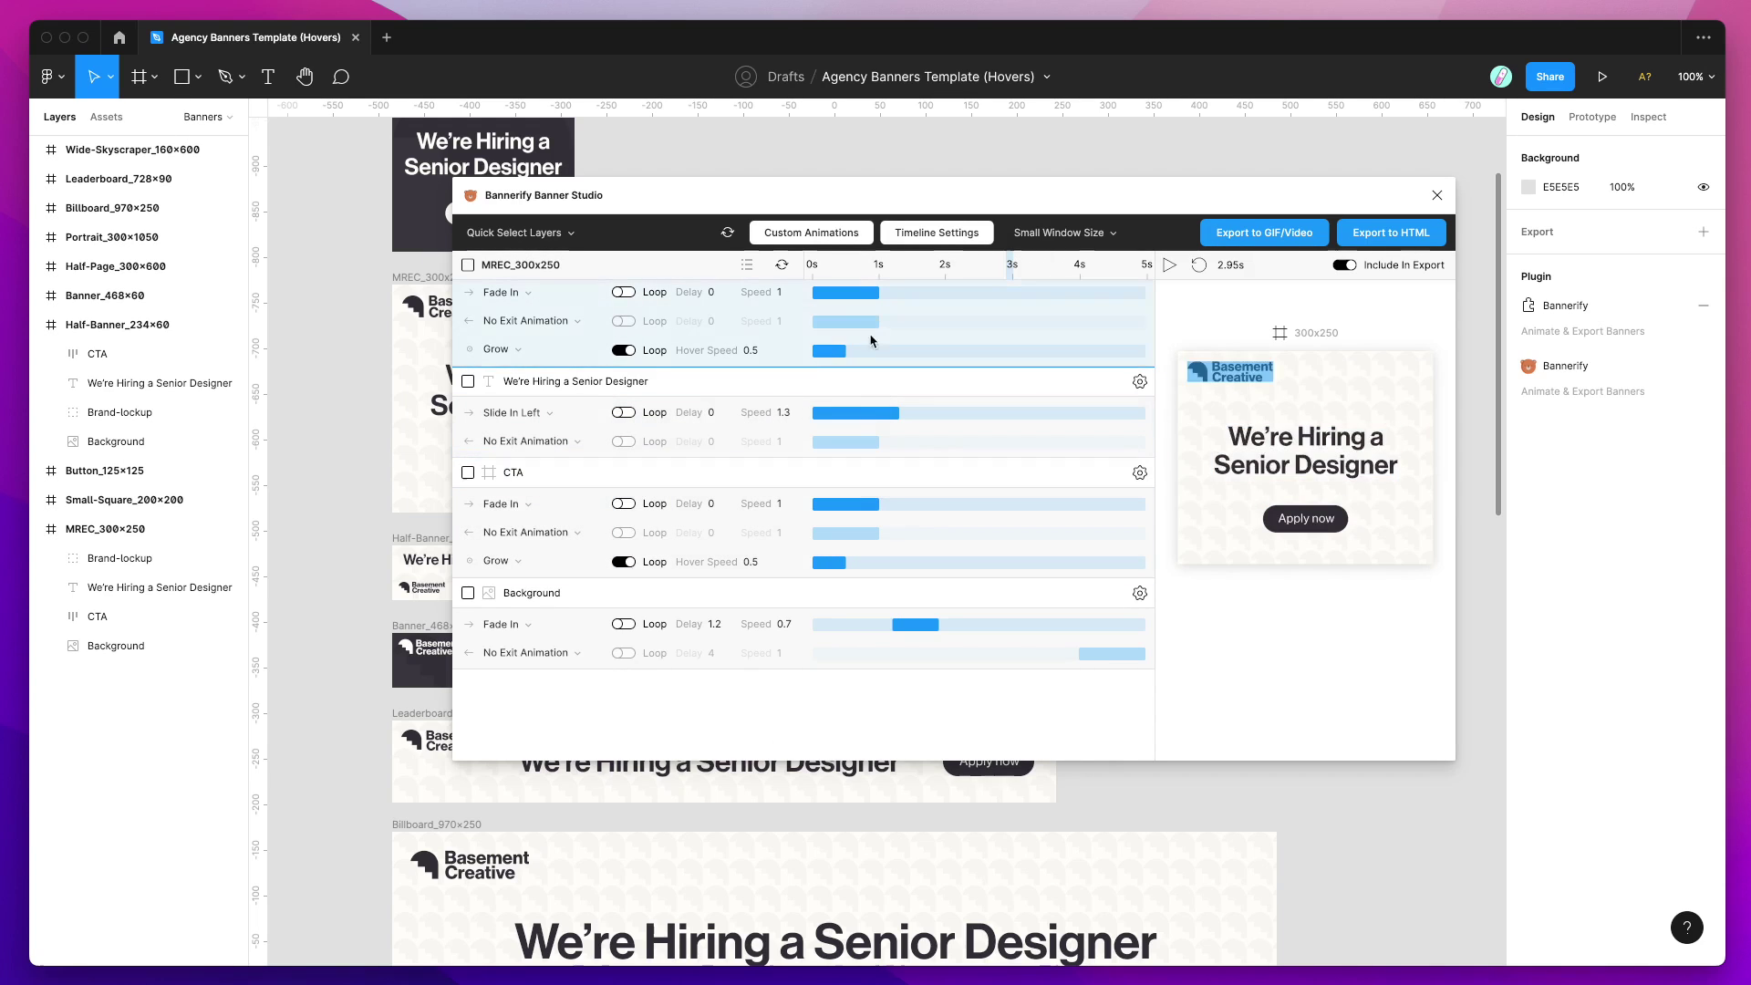
{"action": "left_click", "coordinate": [962, 426]}
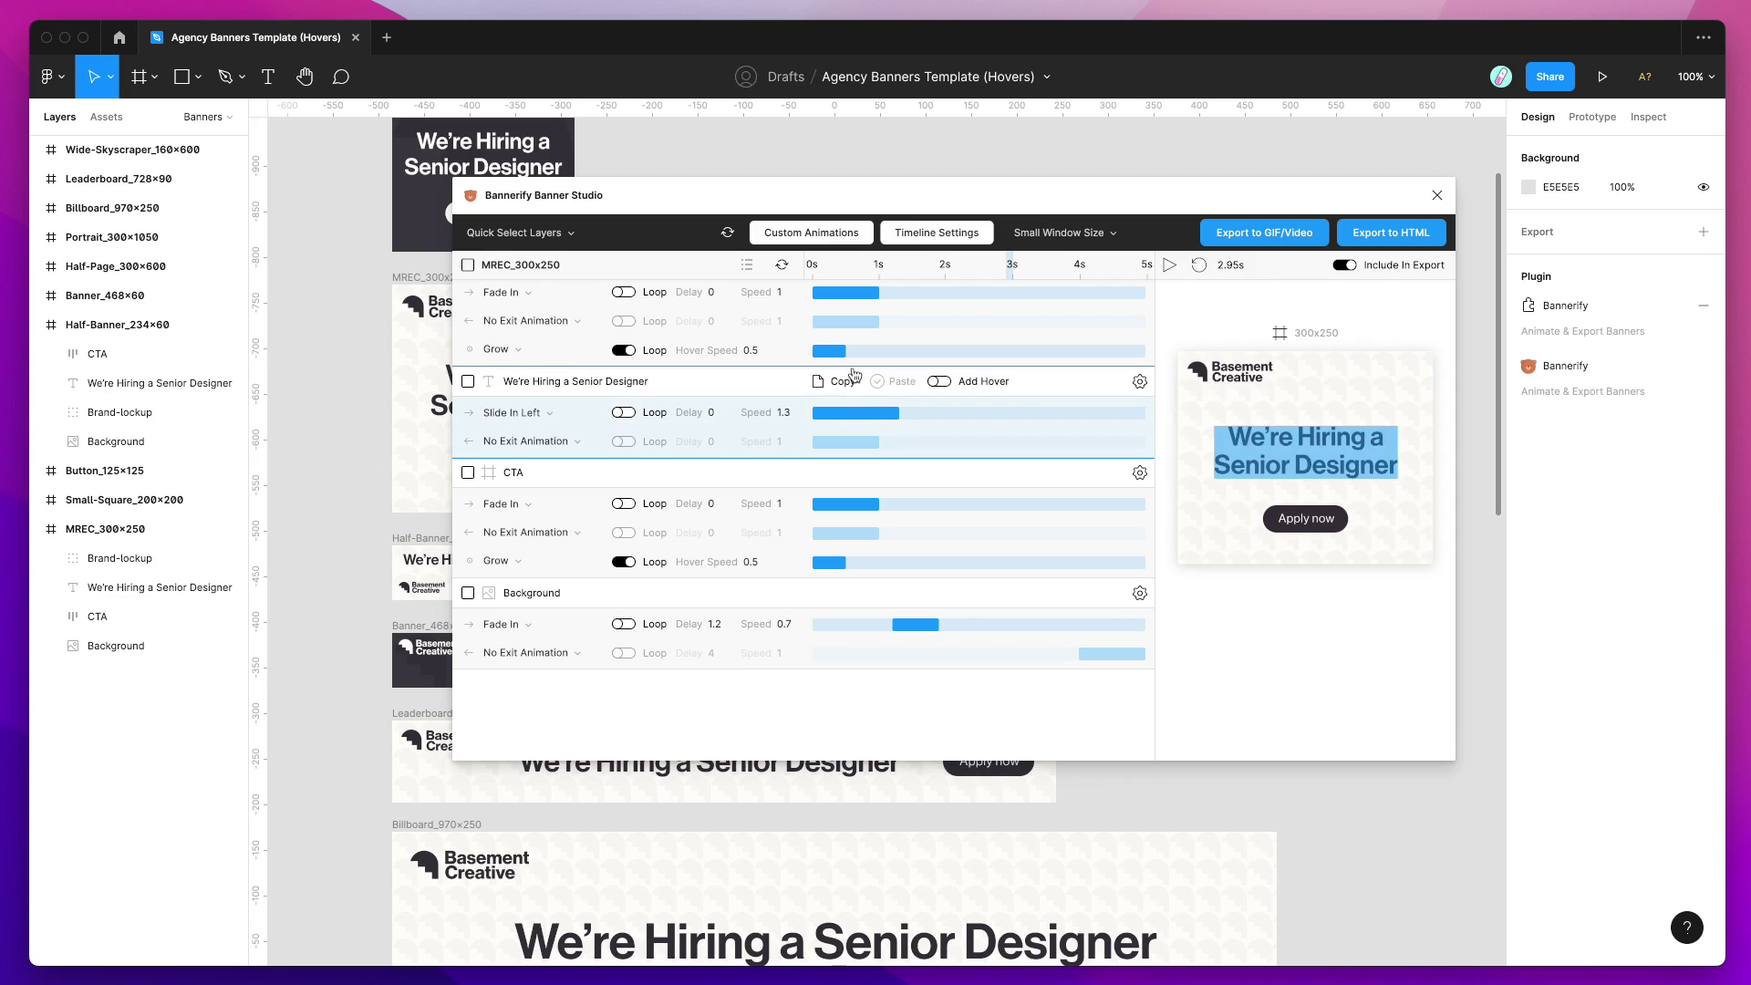
{"action": "scroll", "coordinate": [704, 346], "scroll_direction": "up", "scroll_amount": 1}
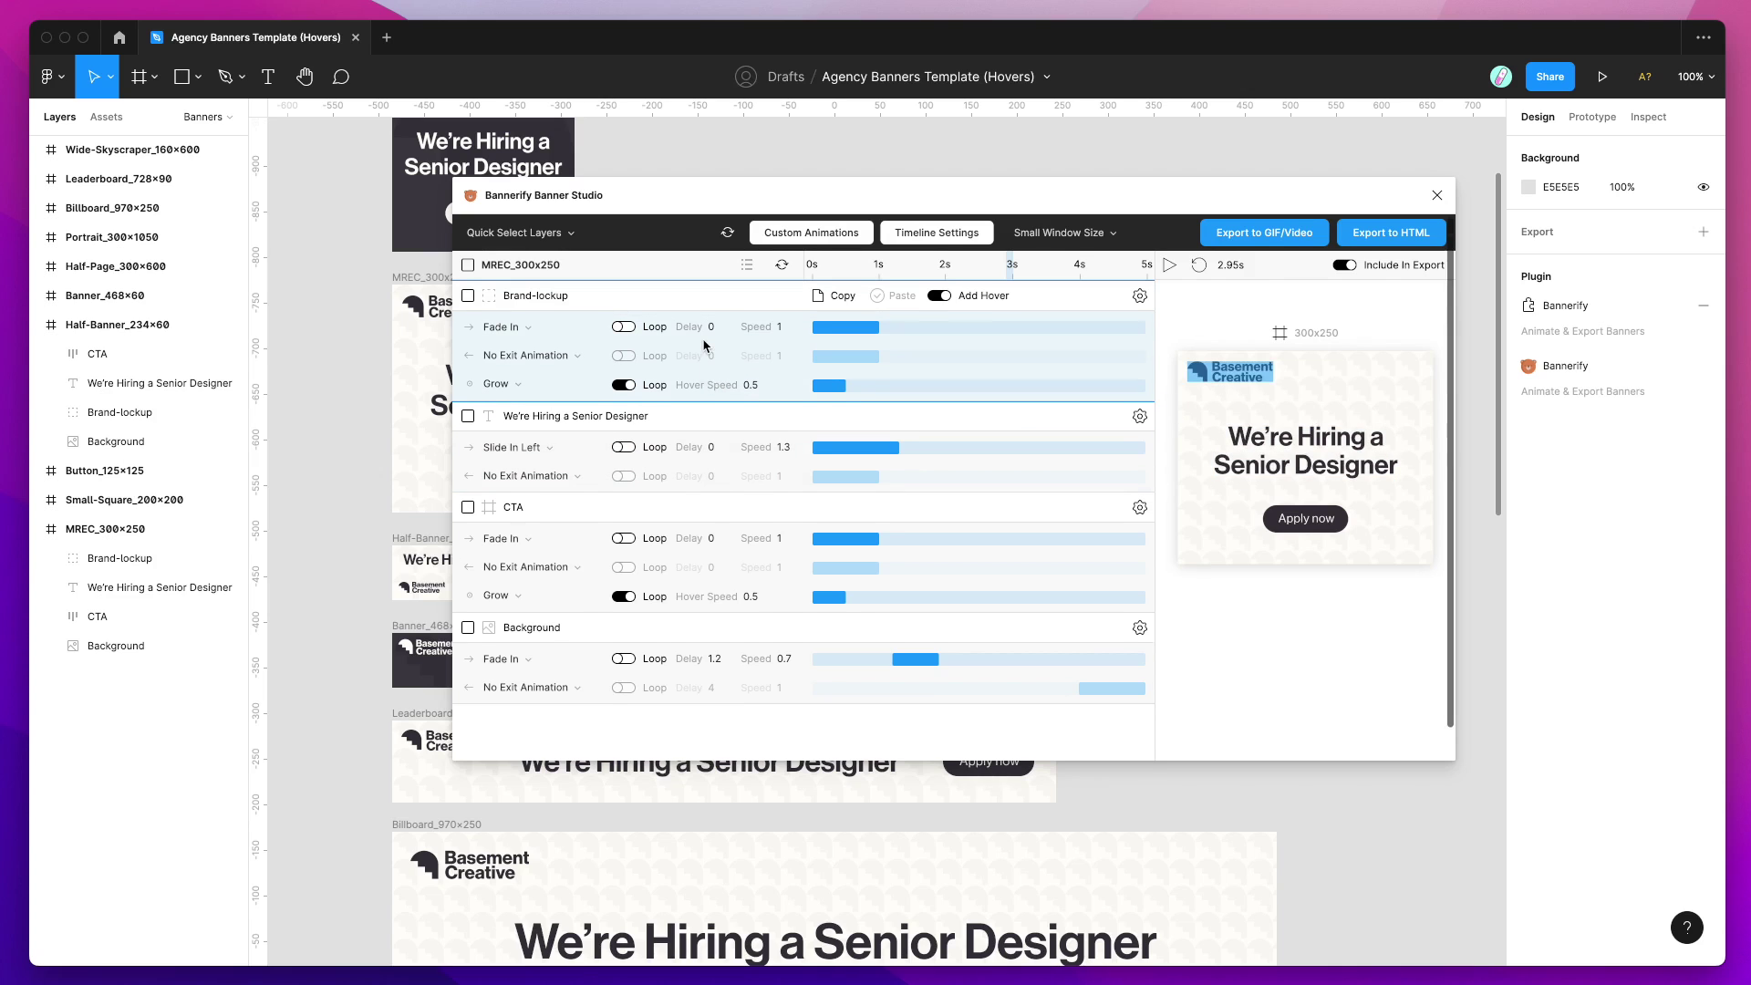
Copy Brand-lockup's animations and paste them onto the We're Hiring a Senior Designer headline.
{"action": "left_click", "coordinate": [839, 300]}
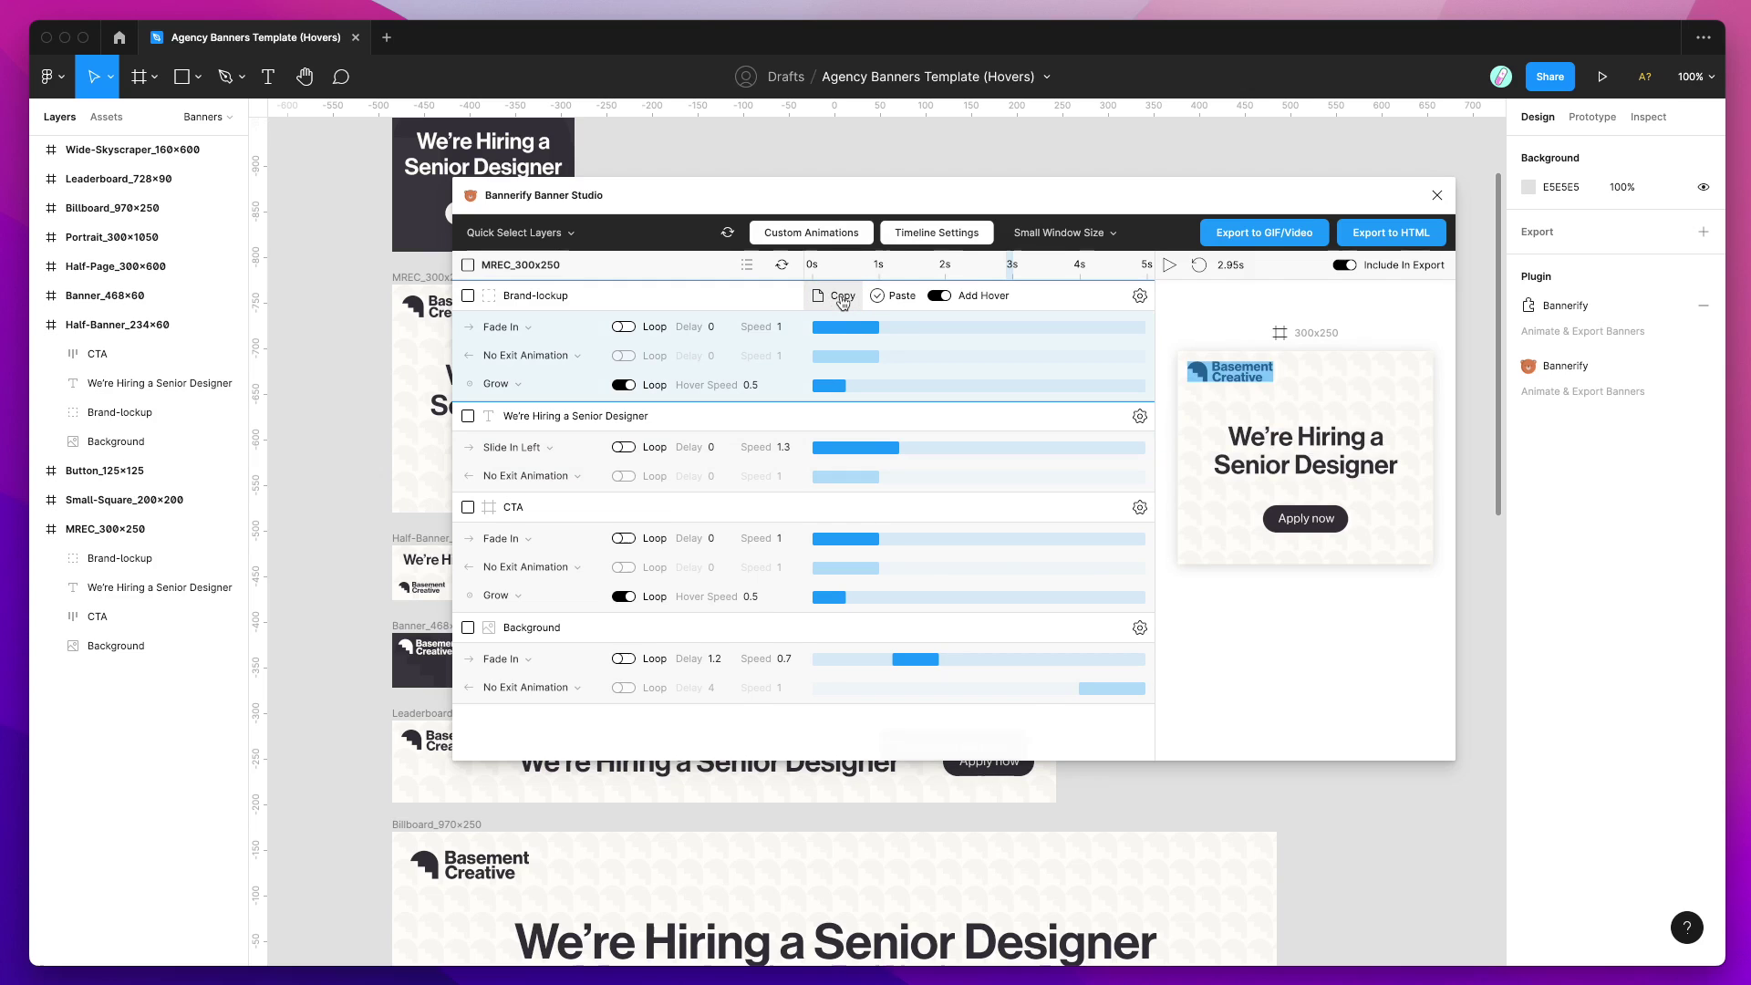
{"action": "mouse_move", "coordinate": [889, 418]}
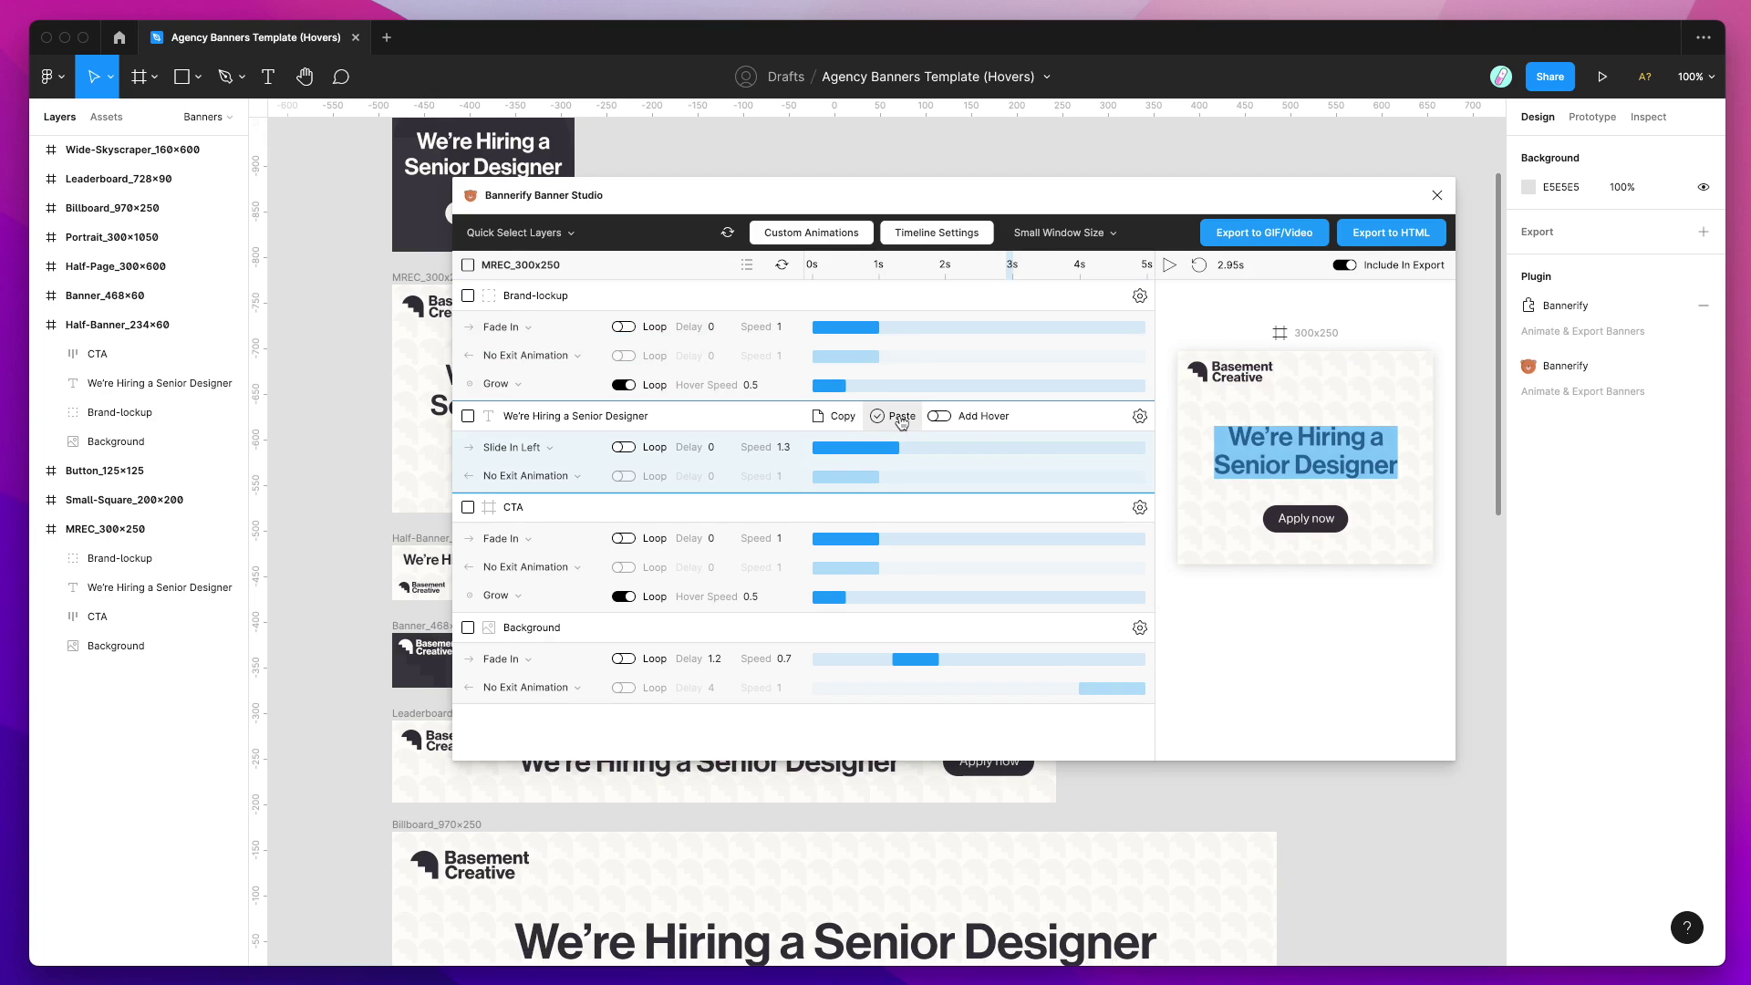
{"action": "left_click", "coordinate": [900, 418]}
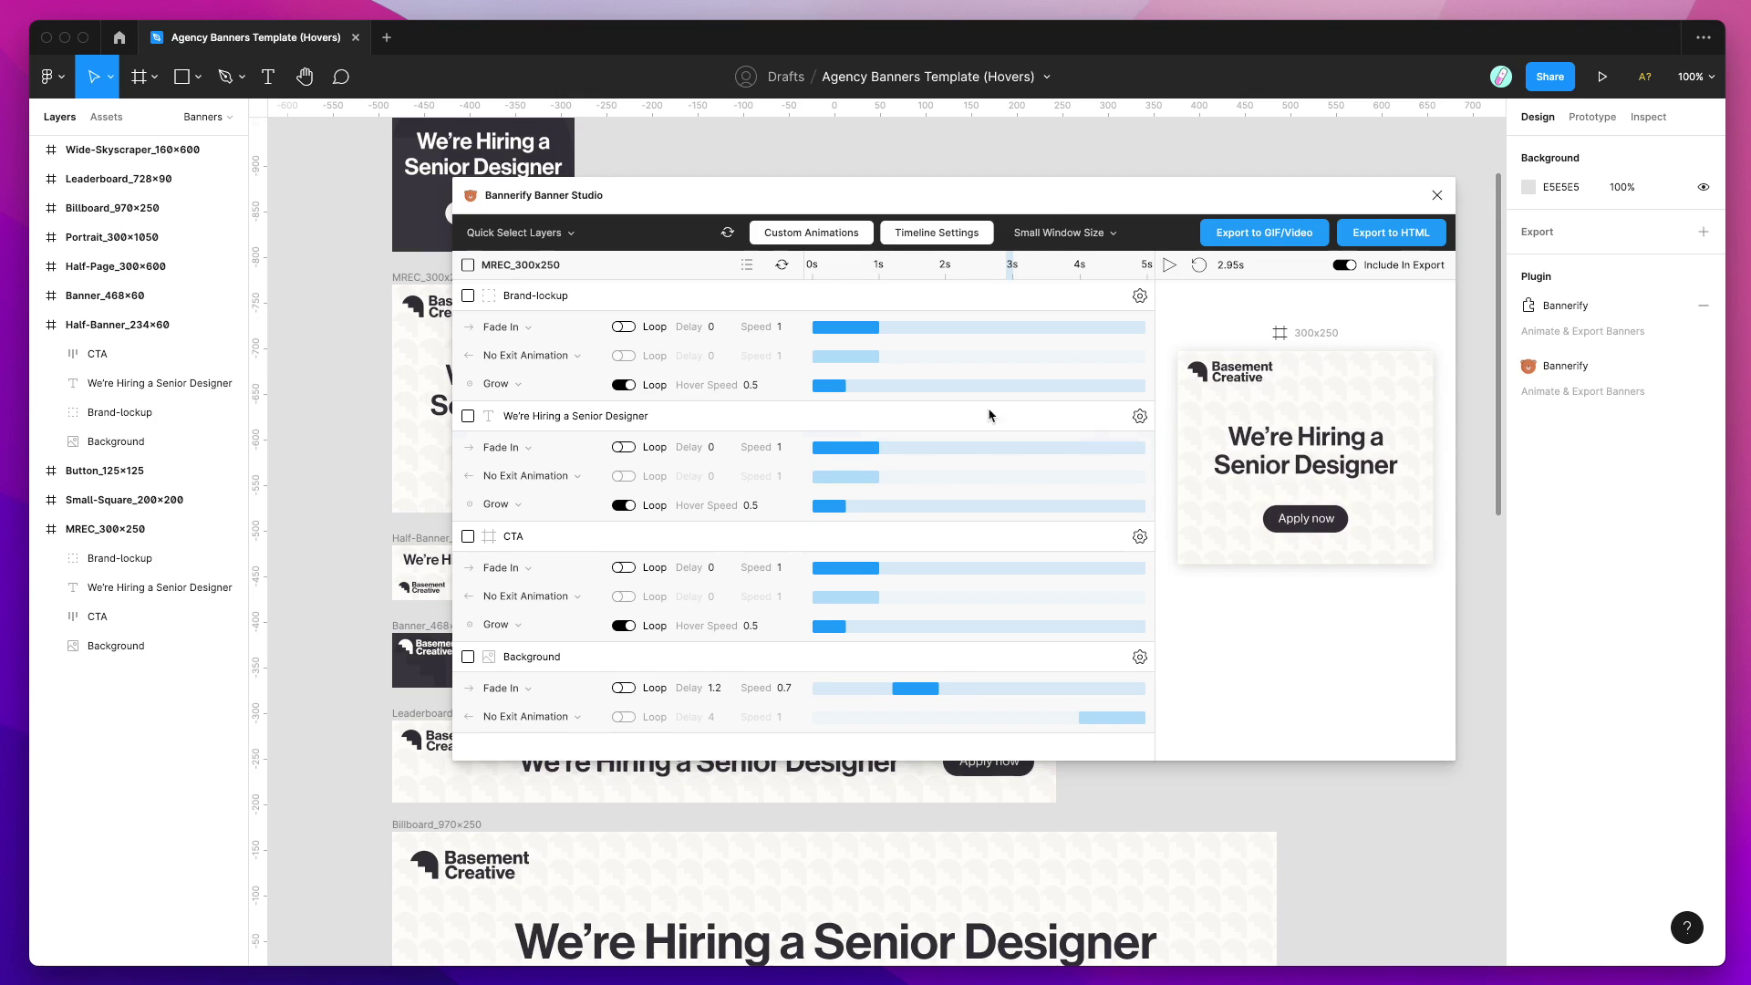
{"action": "left_click_drag", "start_coordinate": [1064, 209], "coordinate": [1059, 224]}
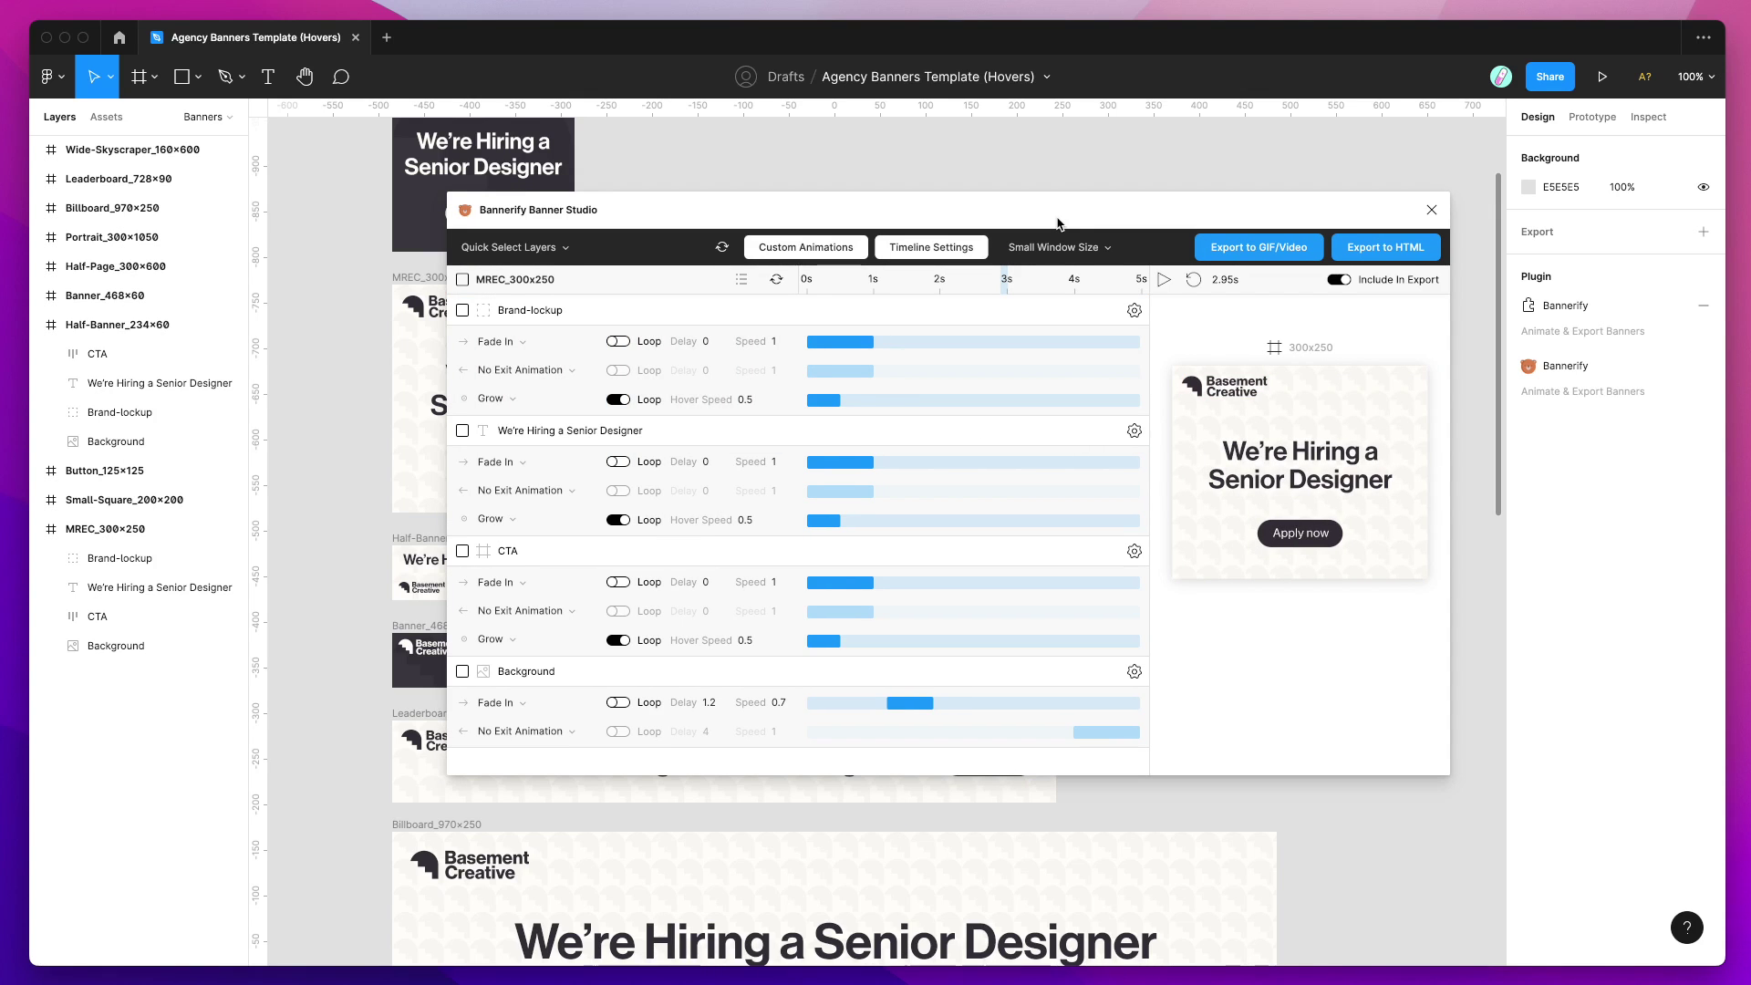